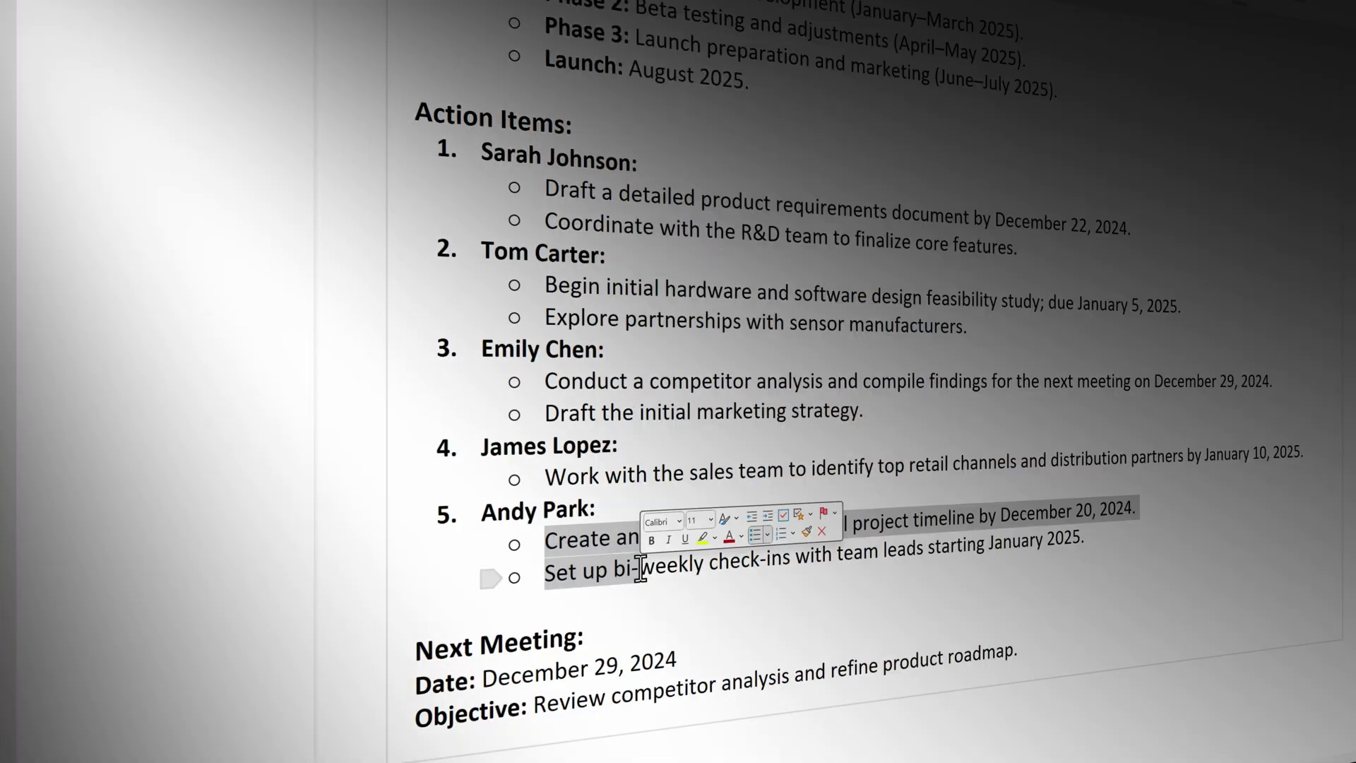
Step: Make both item-5 action items to-do checkboxes and check off the first one
{"action": "key", "text": "ctrl+shift+l"}
{"action": "left_click", "coordinate": [571, 612]}
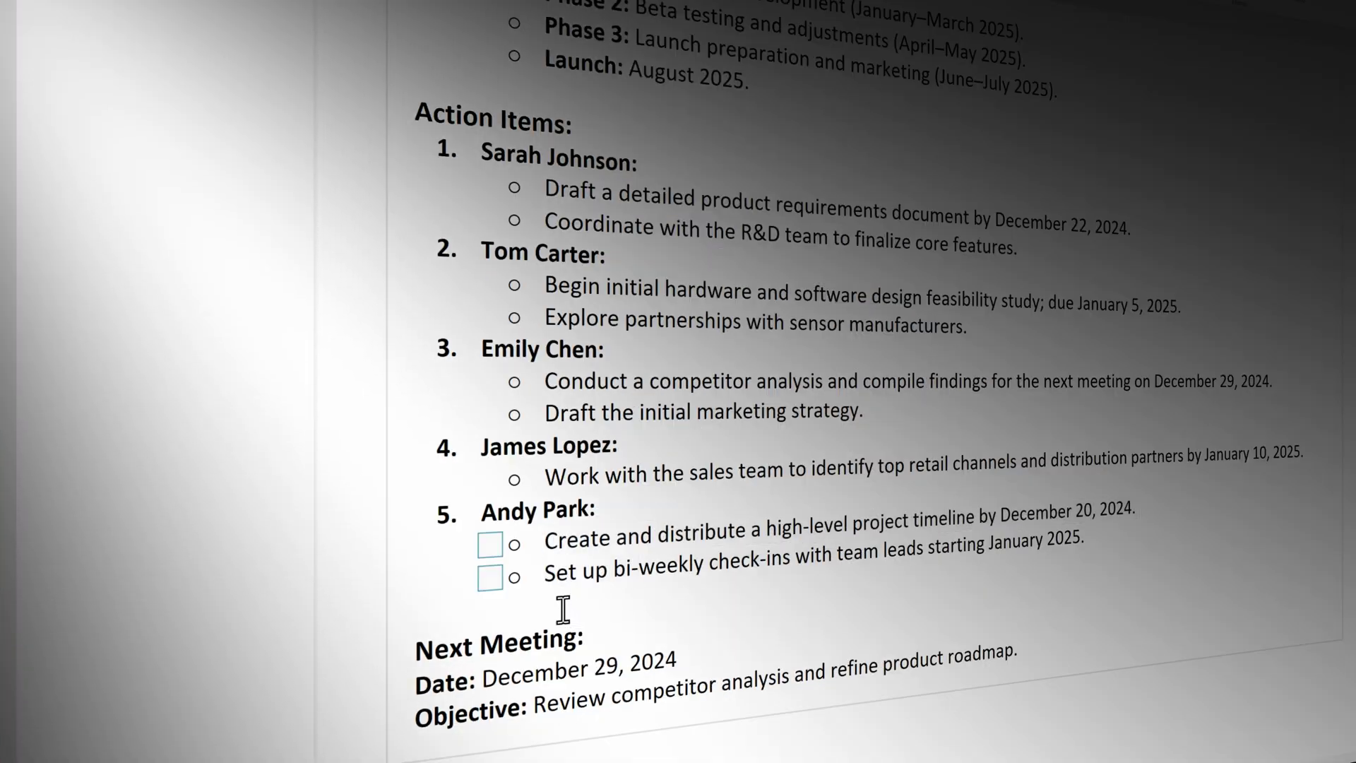
{"action": "left_click", "coordinate": [492, 545]}
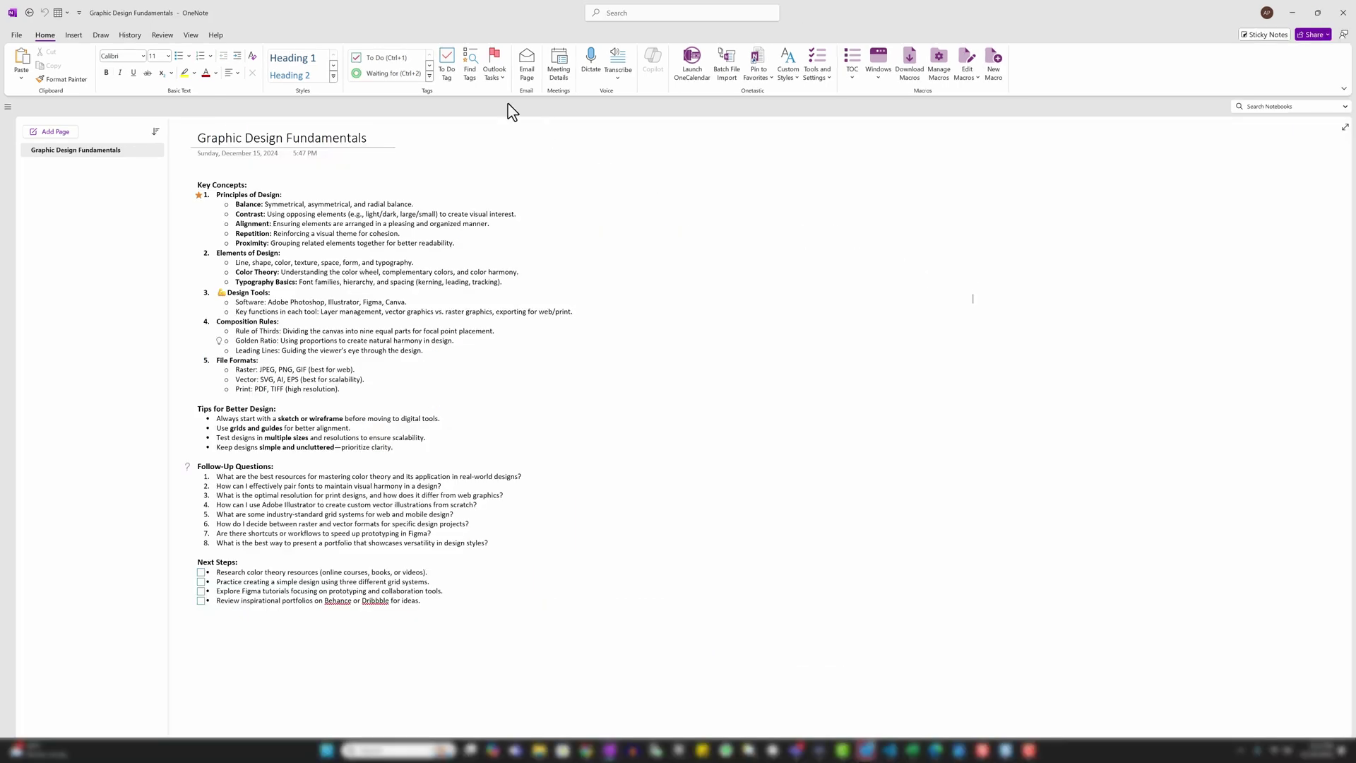
Step: Open the Tags Summary and follow a Question entry to the Smart Fitness Tracker kickoff page
{"action": "left_click", "coordinate": [476, 76]}
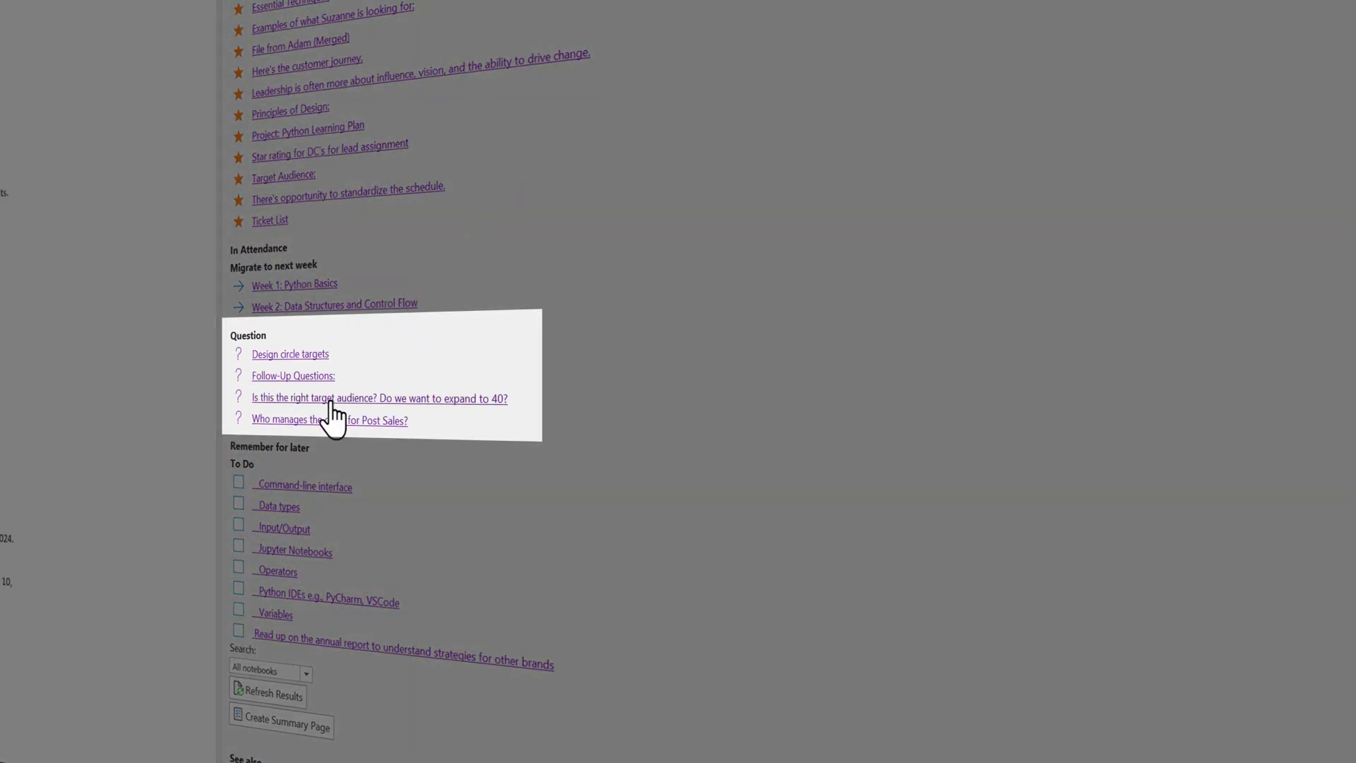
{"action": "left_click", "coordinate": [330, 400]}
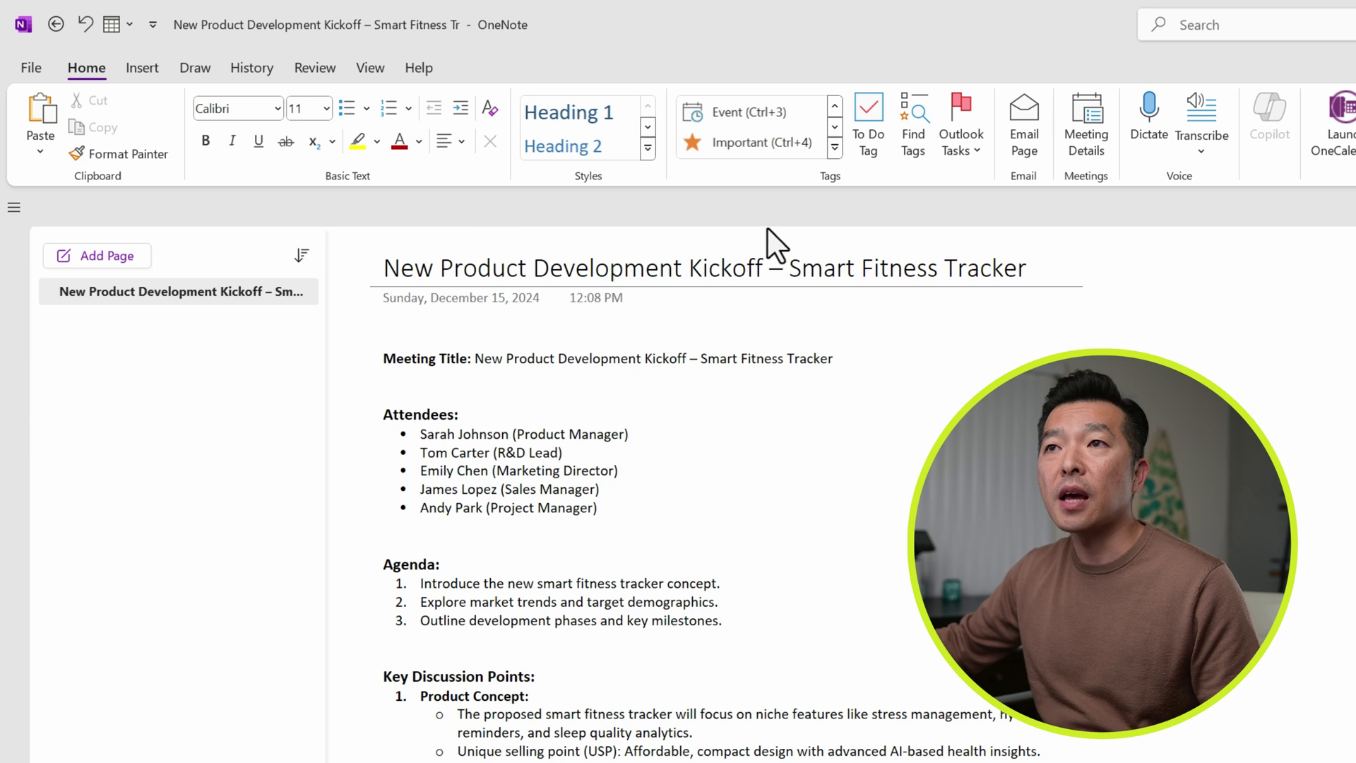
Step: Give agenda item 1 the Important star tag from the Tags gallery
{"action": "left_click", "coordinate": [836, 148]}
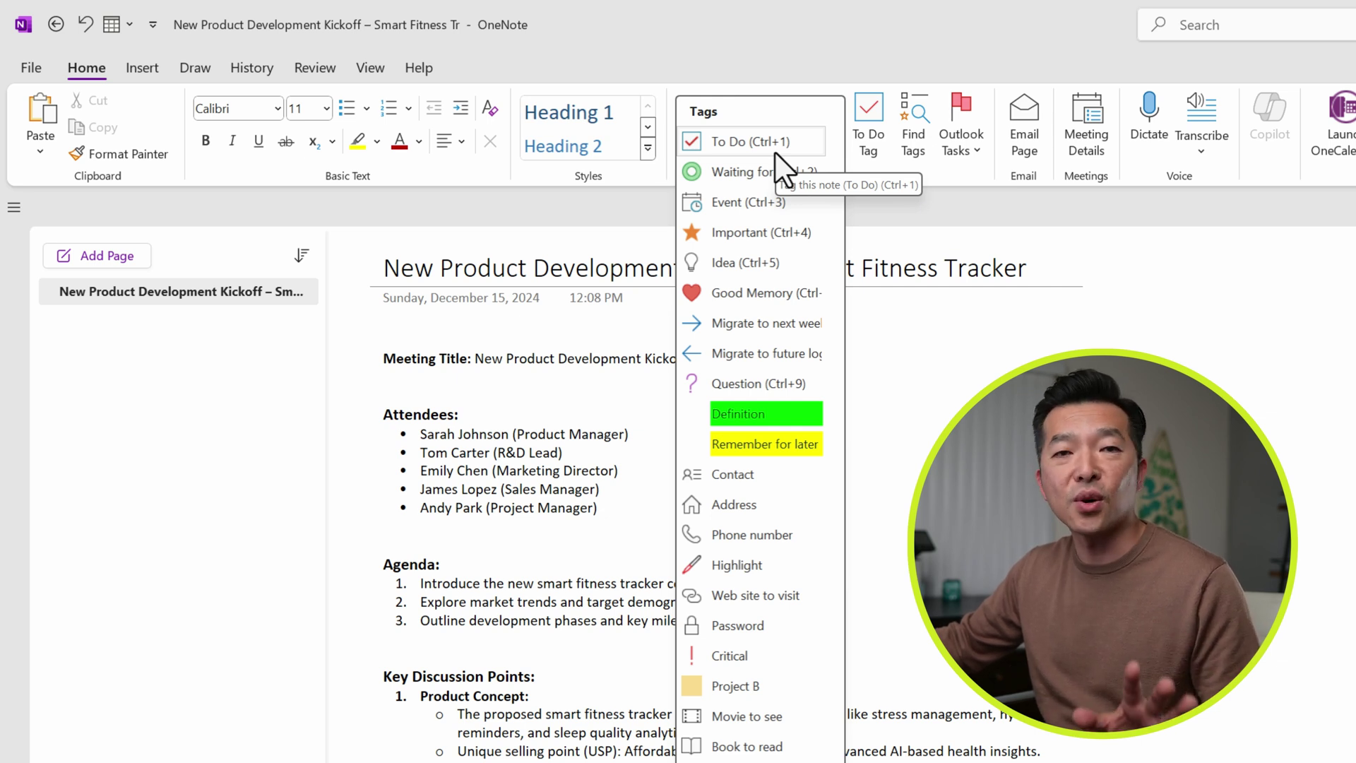
{"action": "key", "text": "Escape"}
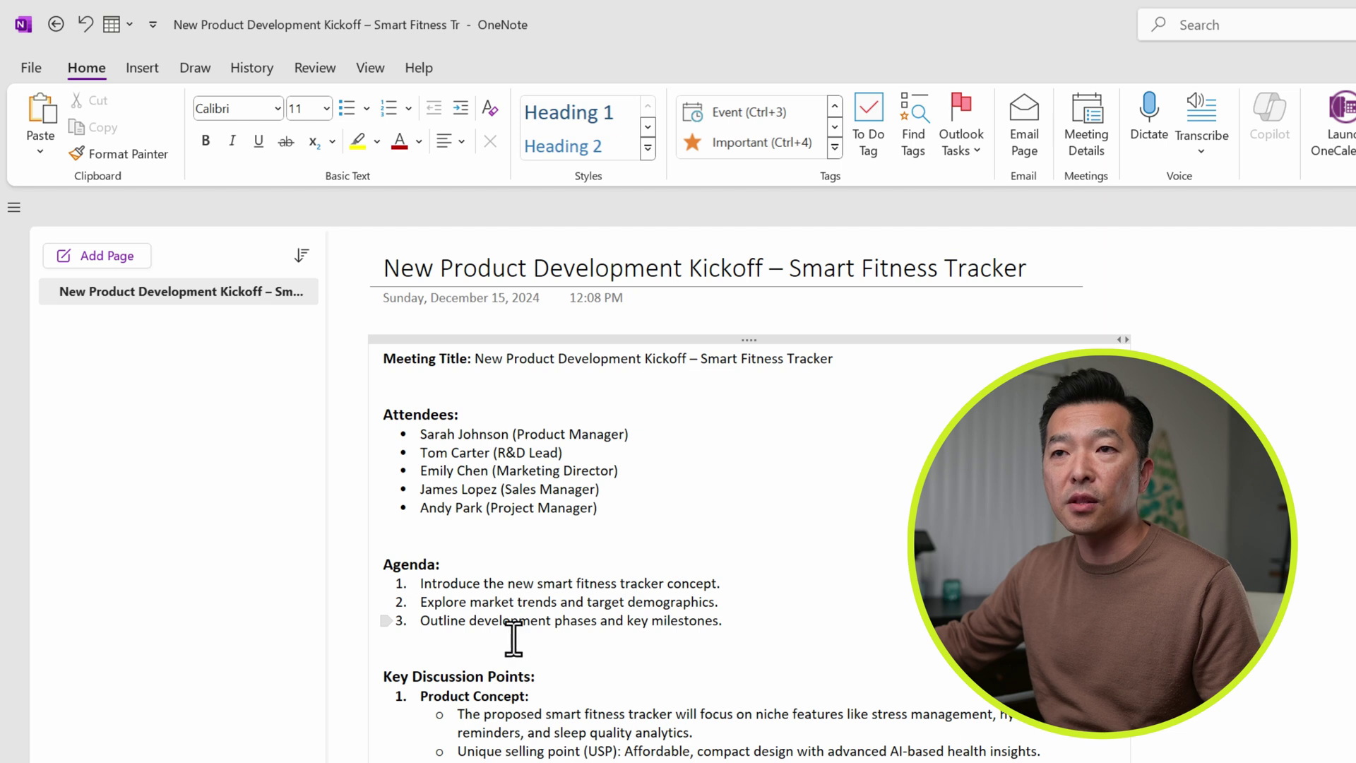
{"action": "left_click", "coordinate": [461, 586]}
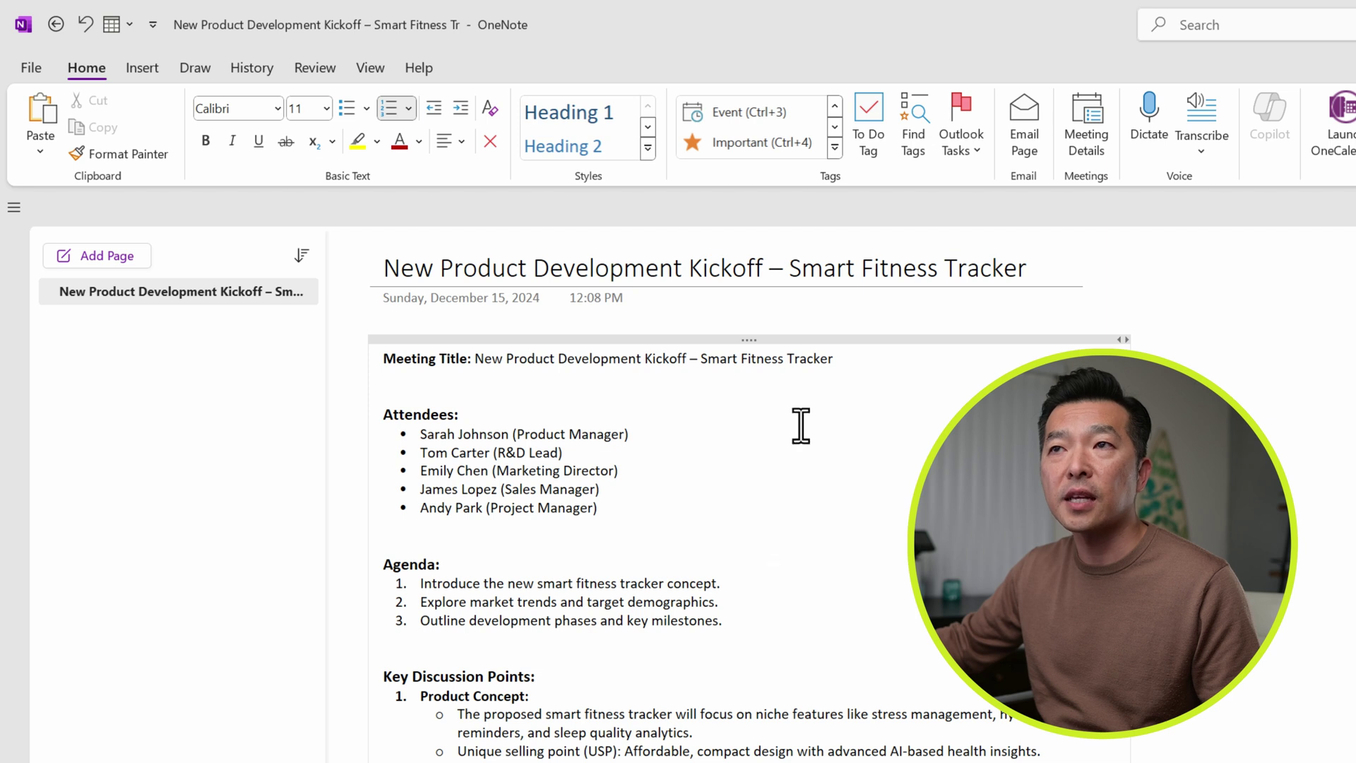
{"action": "left_click", "coordinate": [835, 148]}
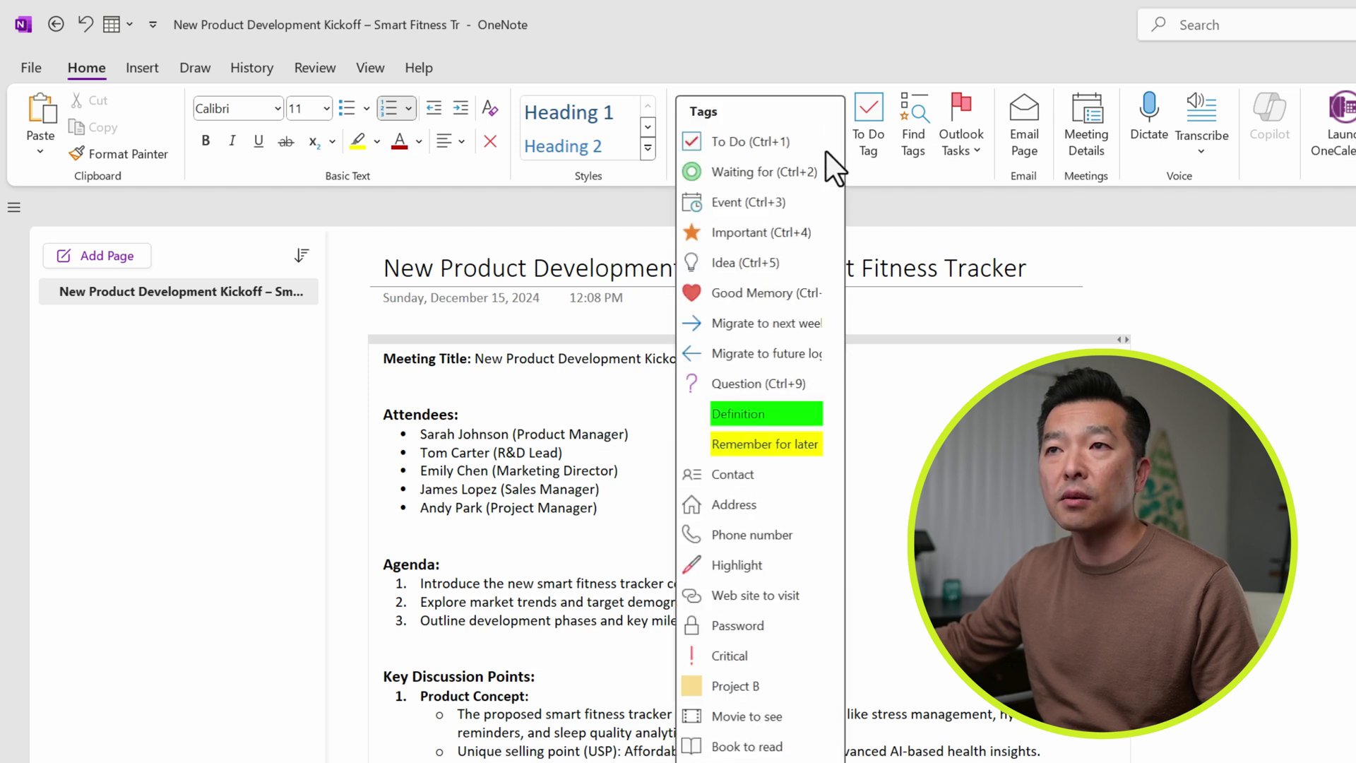
{"action": "left_click", "coordinate": [719, 227]}
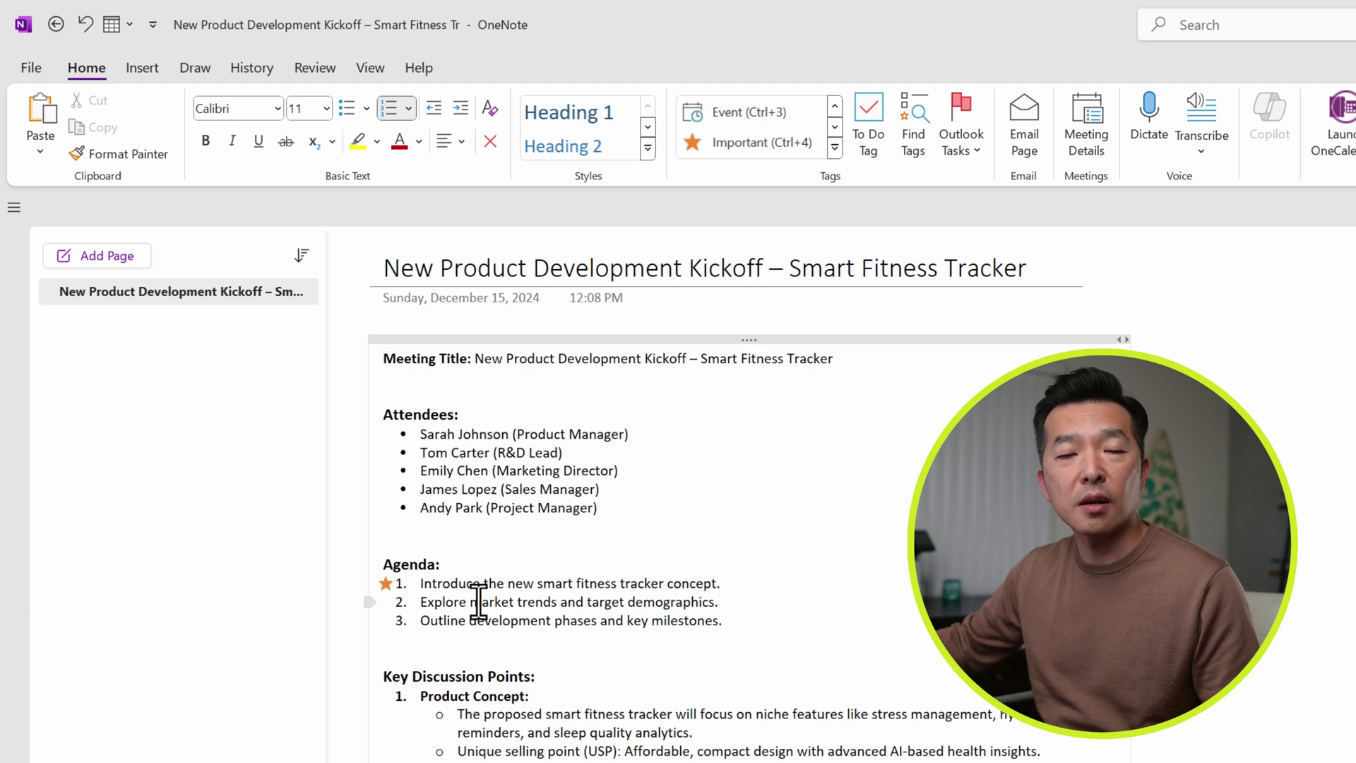
Step: Give agenda item 2 the Important star tag via the mini toolbar's Tag list
{"action": "right_click", "coordinate": [479, 602]}
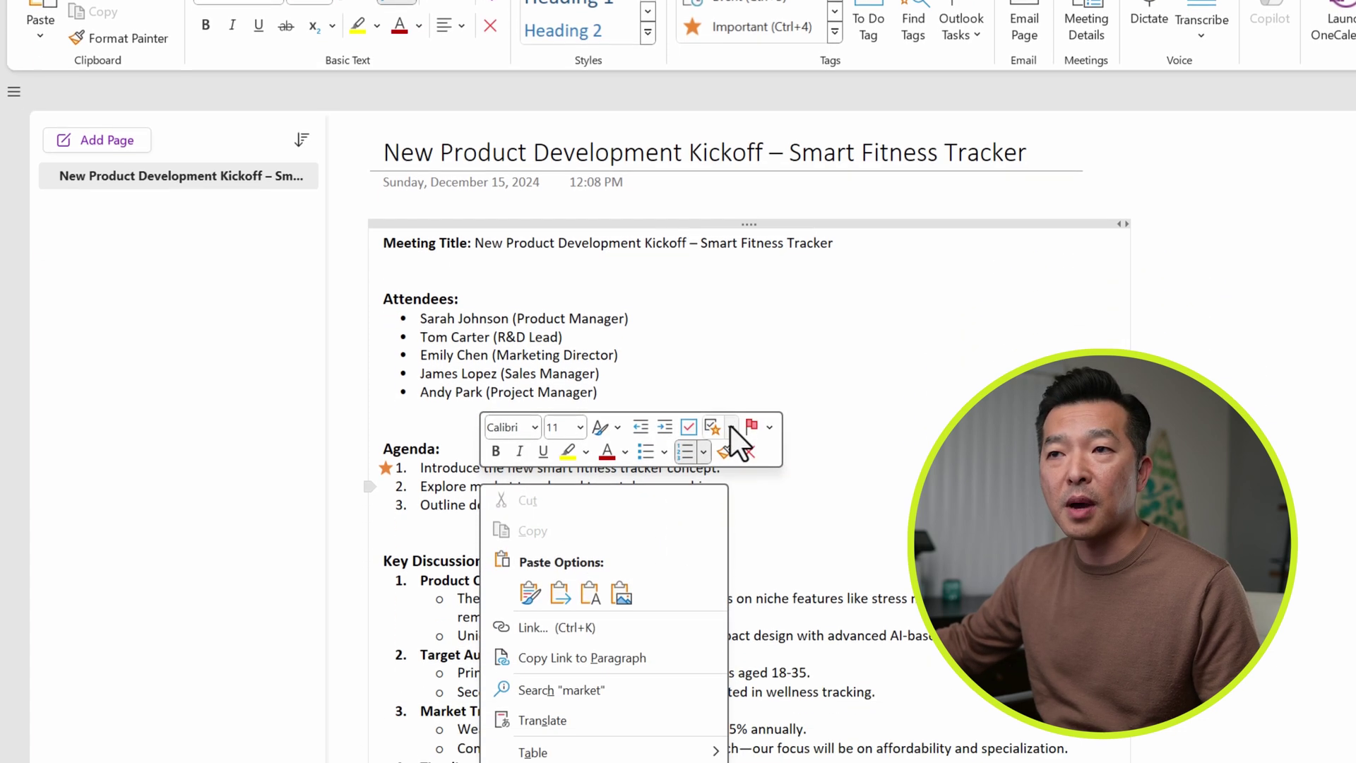
{"action": "left_click", "coordinate": [730, 543]}
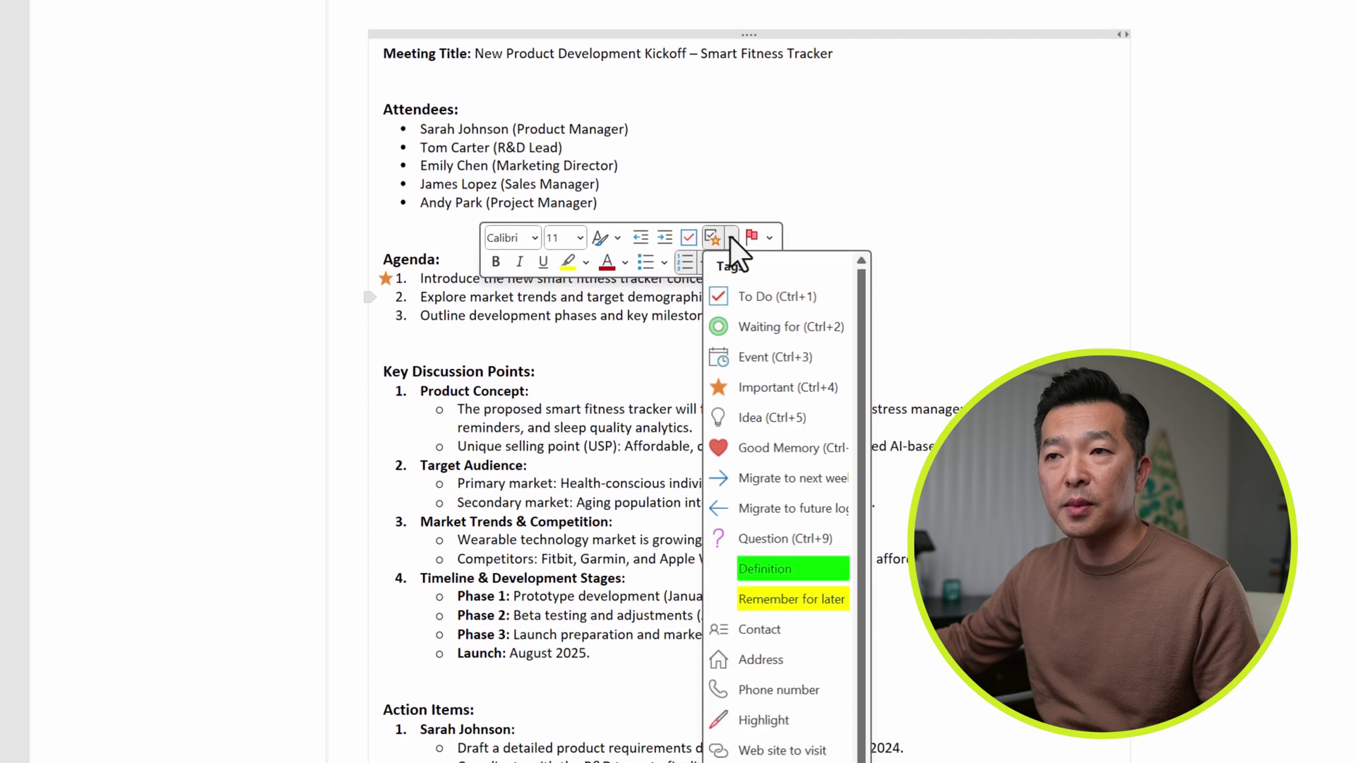
{"action": "left_click", "coordinate": [773, 385]}
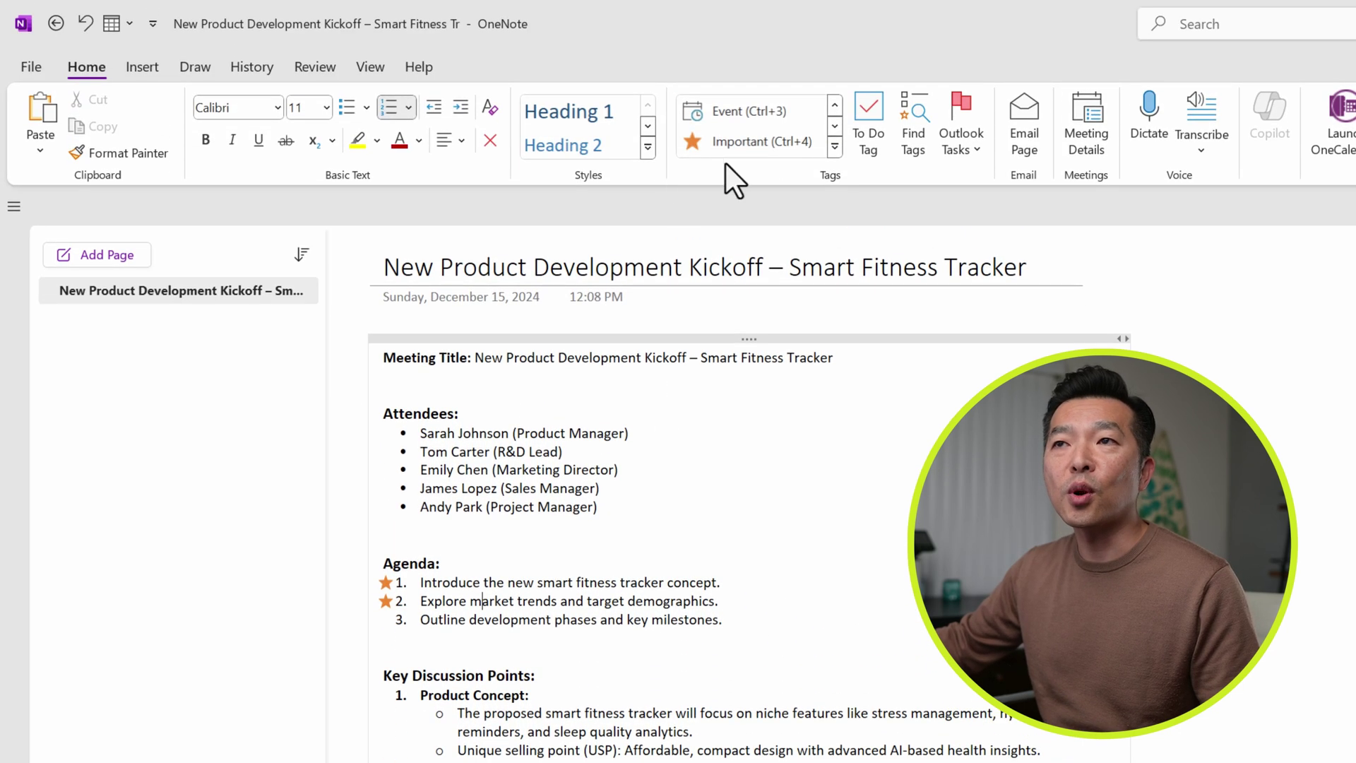
{"action": "left_click", "coordinate": [836, 148]}
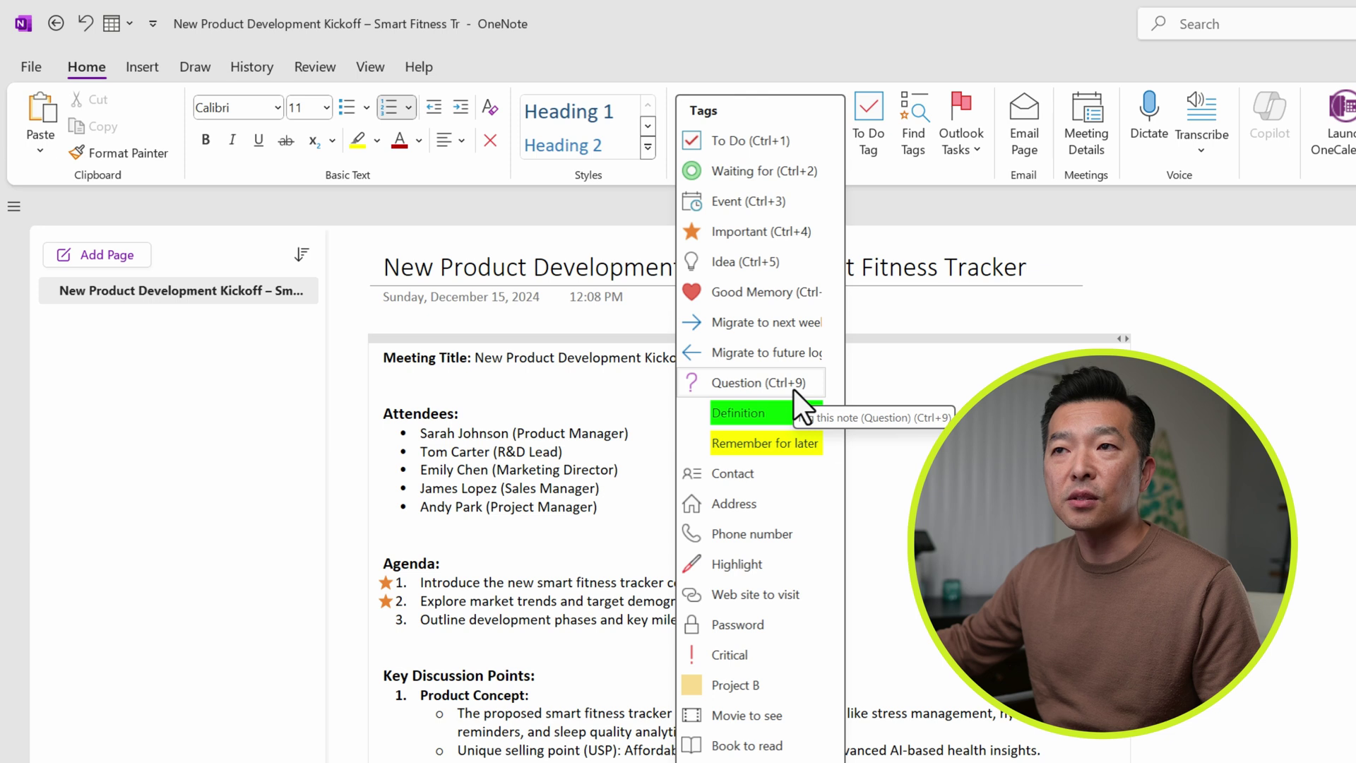
Step: Add a Question tag to the Key Discussion Points heading
{"action": "left_click", "coordinate": [884, 484]}
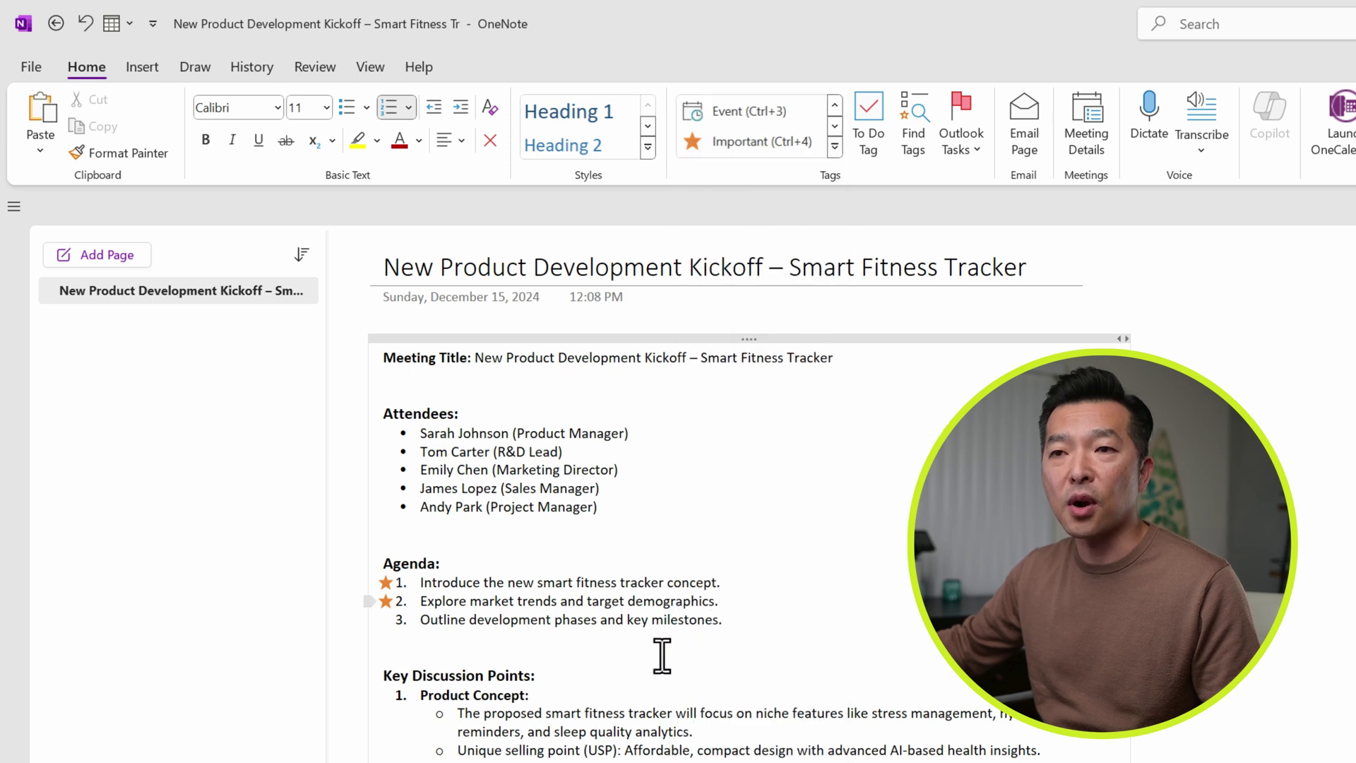
{"action": "left_click", "coordinate": [398, 678]}
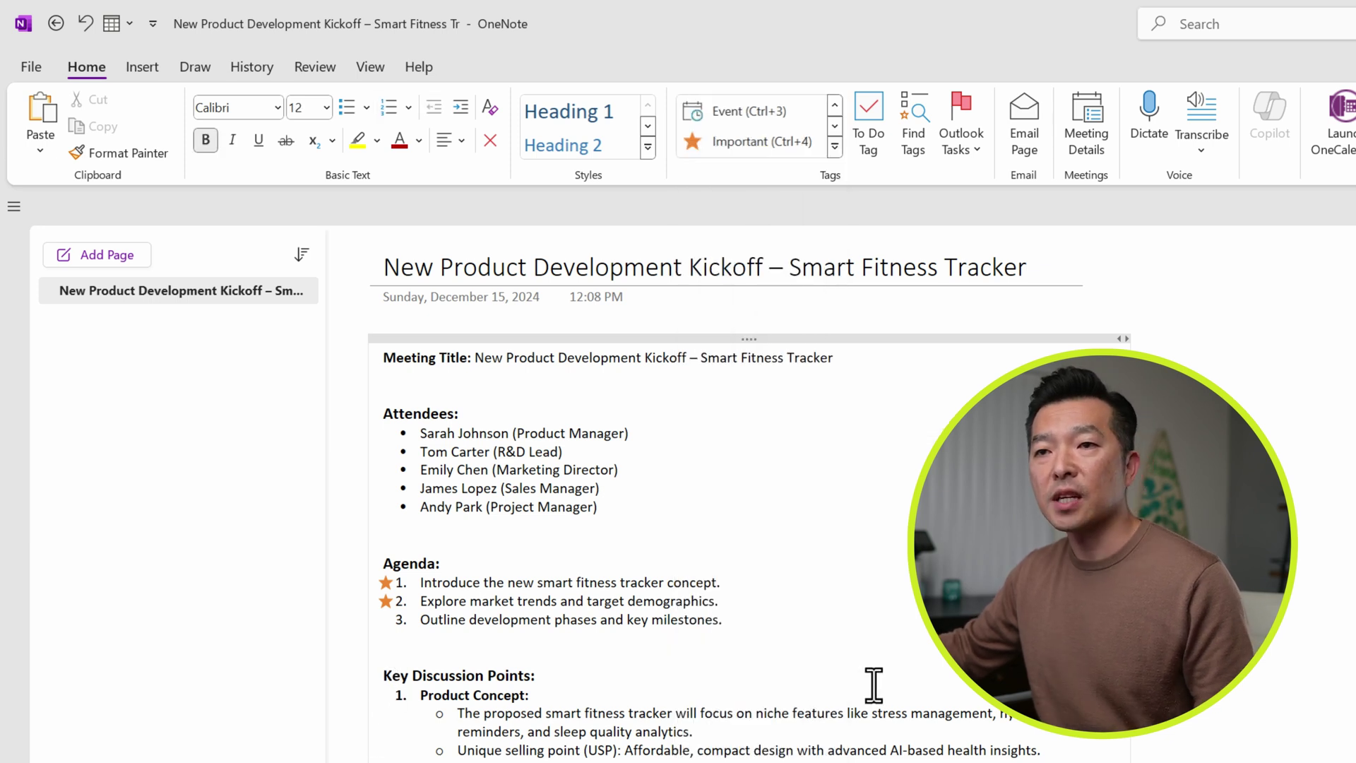
{"action": "key", "text": "ctrl+2"}
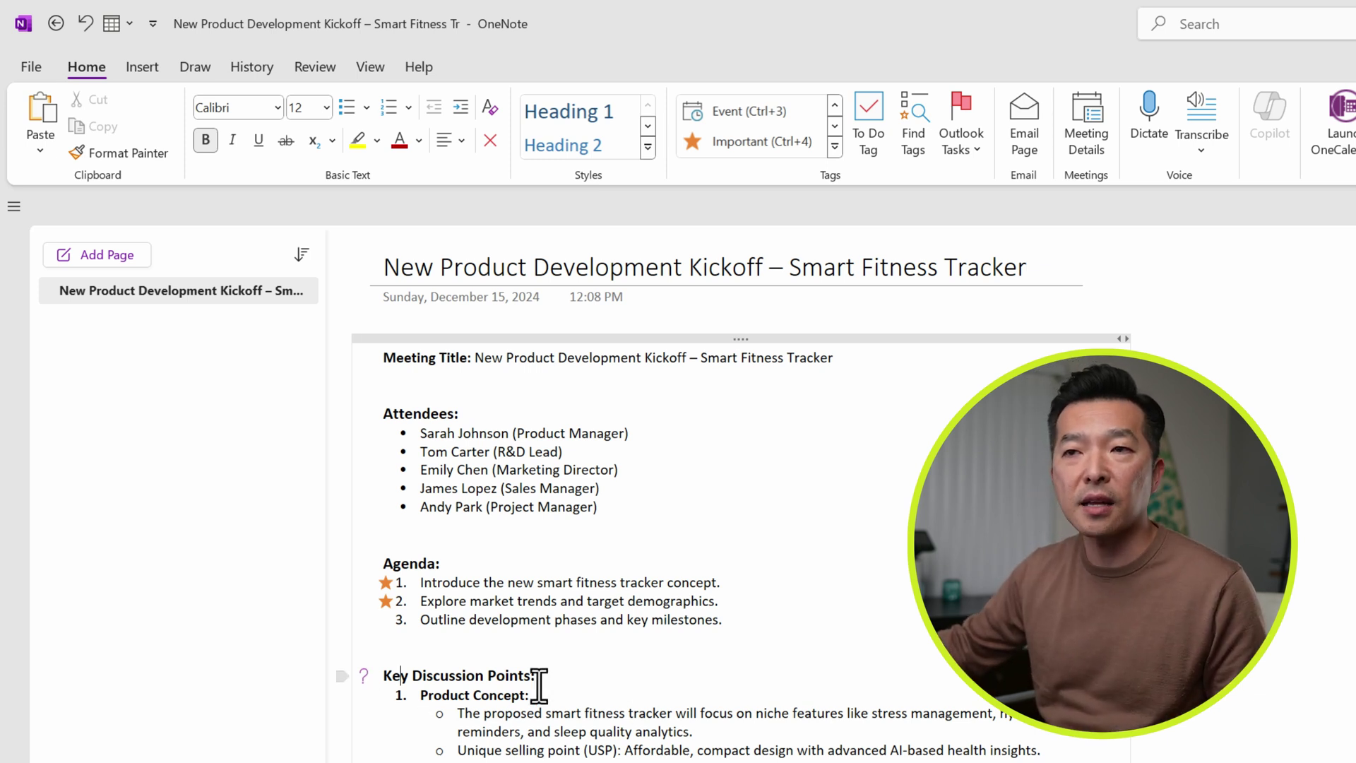
{"action": "left_click_drag", "start_coordinate": [540, 677], "coordinate": [385, 674]}
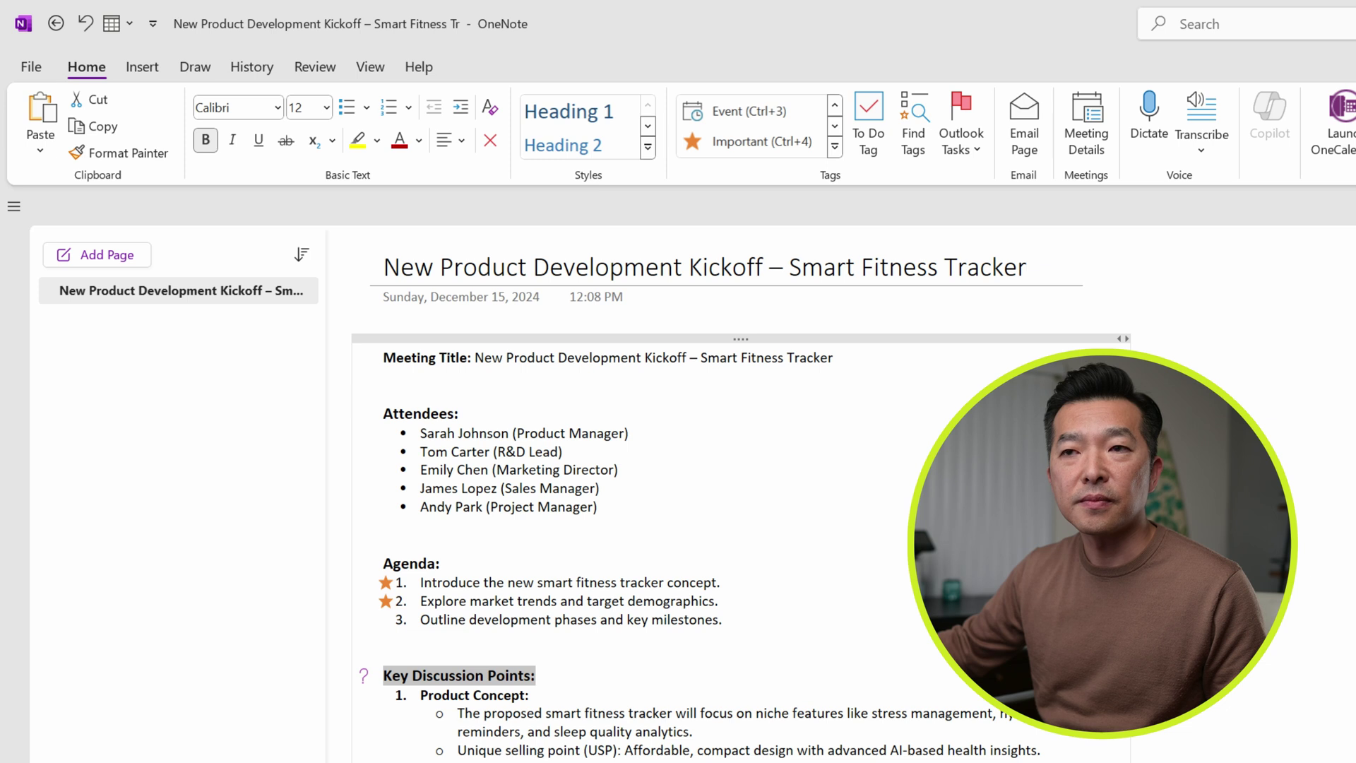
{"action": "left_click", "coordinate": [629, 433]}
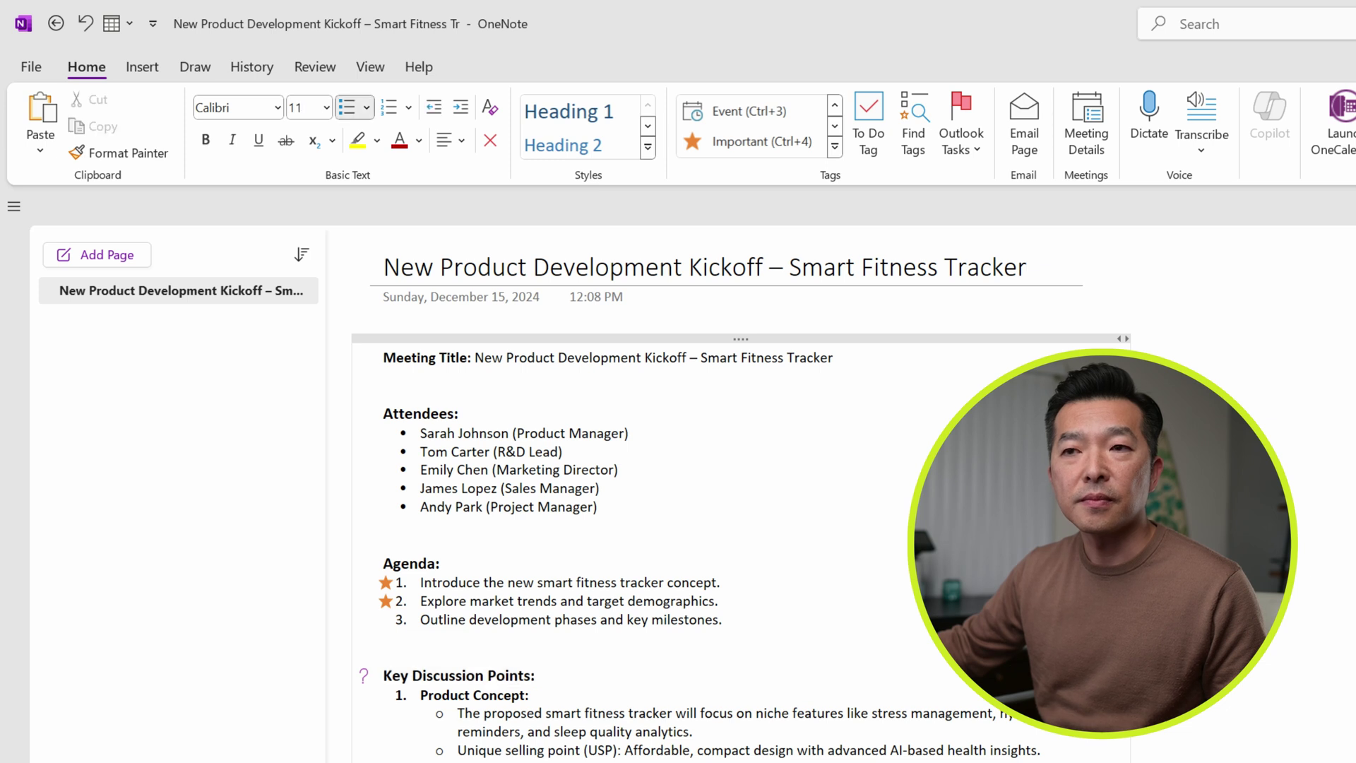
Step: Toggle off the Important star on agenda items 1 and 2
{"action": "left_click", "coordinate": [420, 585]}
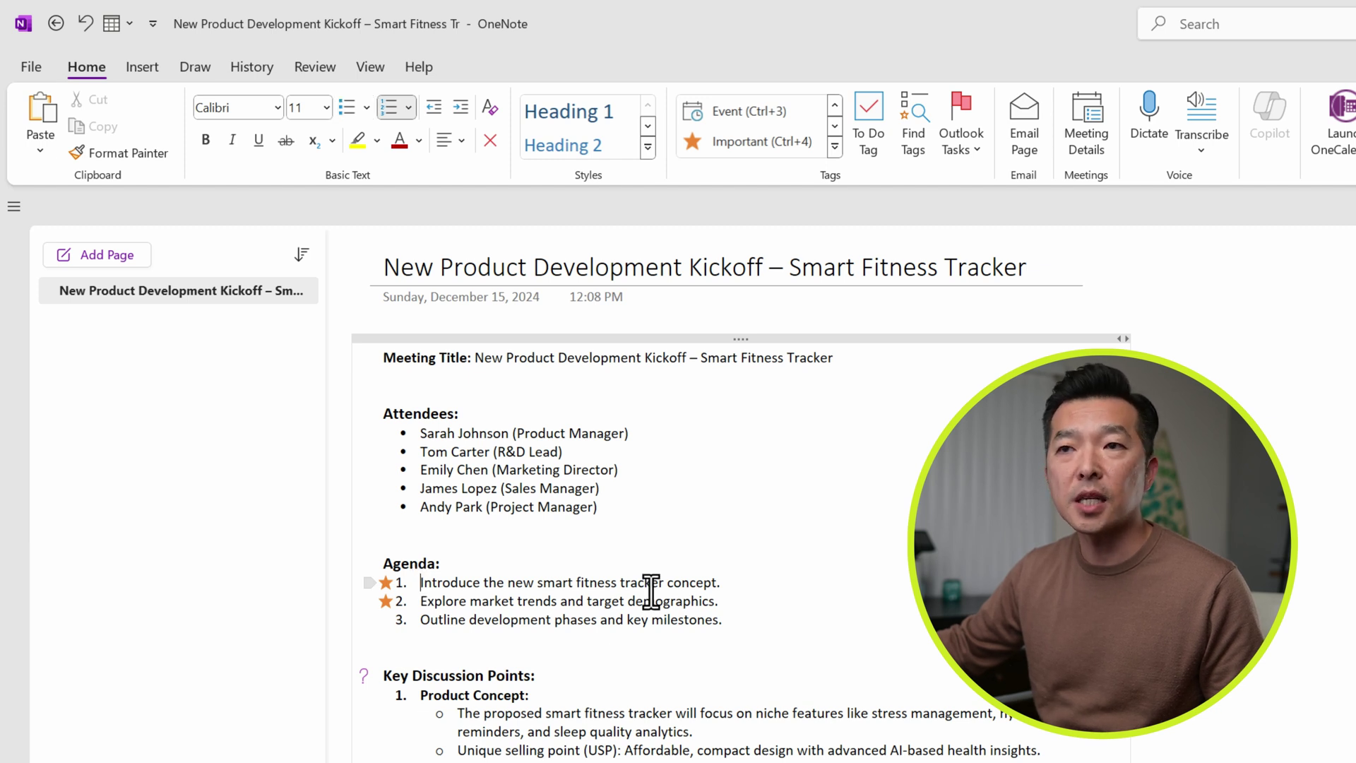
{"action": "left_click", "coordinate": [716, 139]}
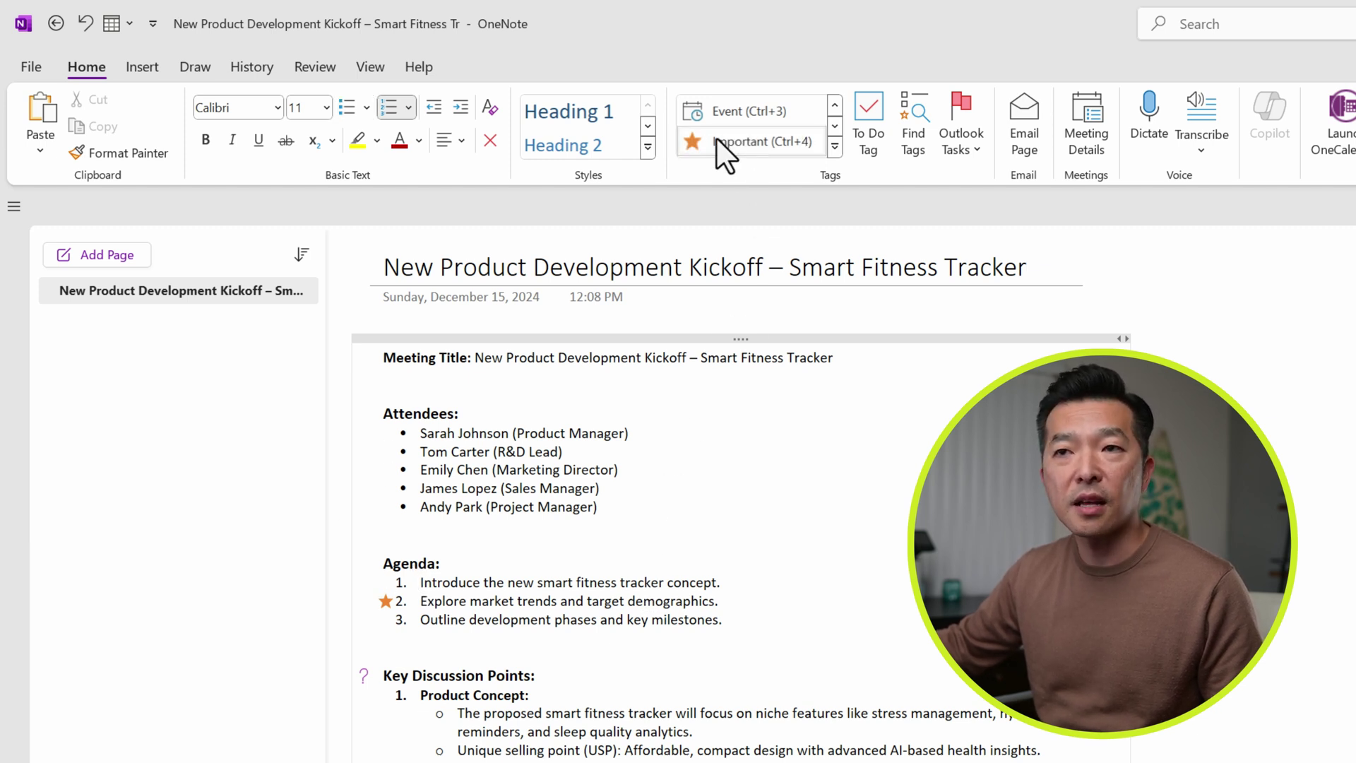
{"action": "right_click", "coordinate": [422, 605]}
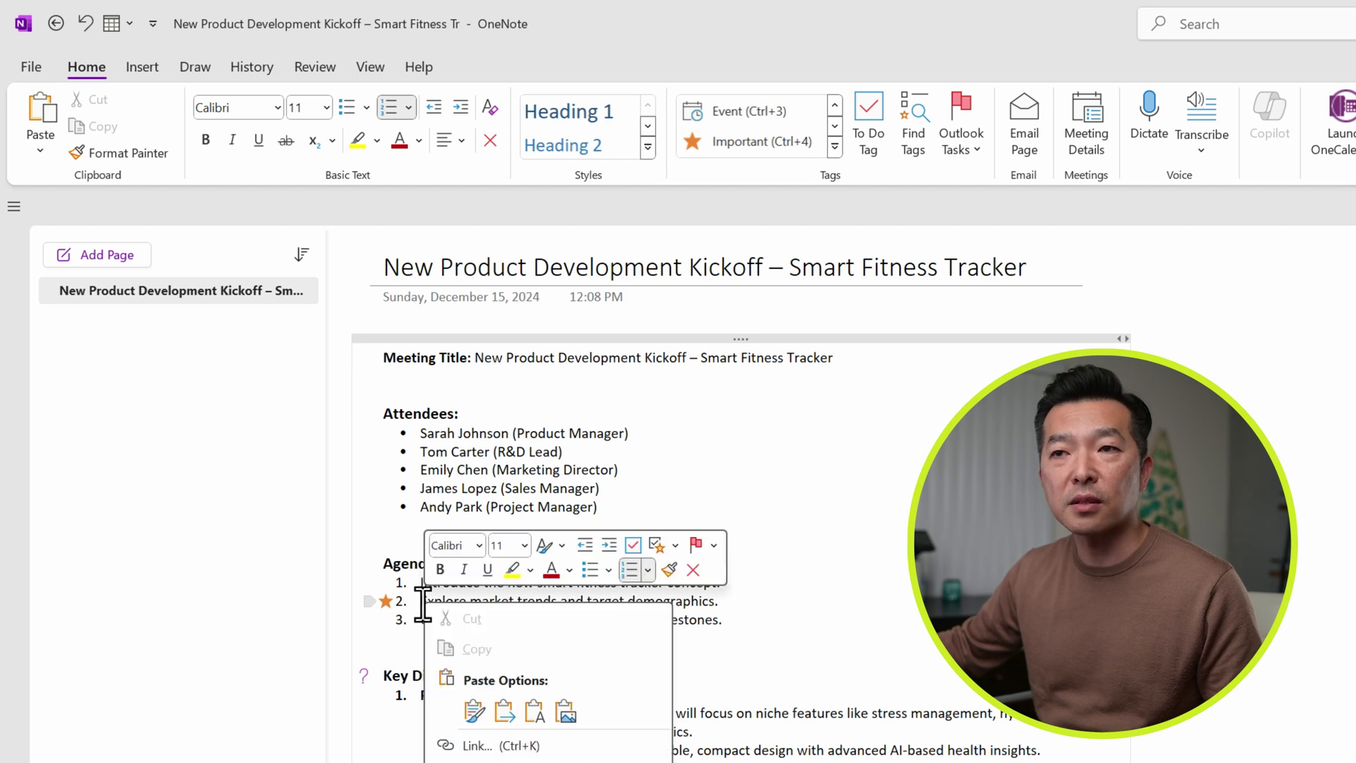
{"action": "left_click", "coordinate": [676, 550]}
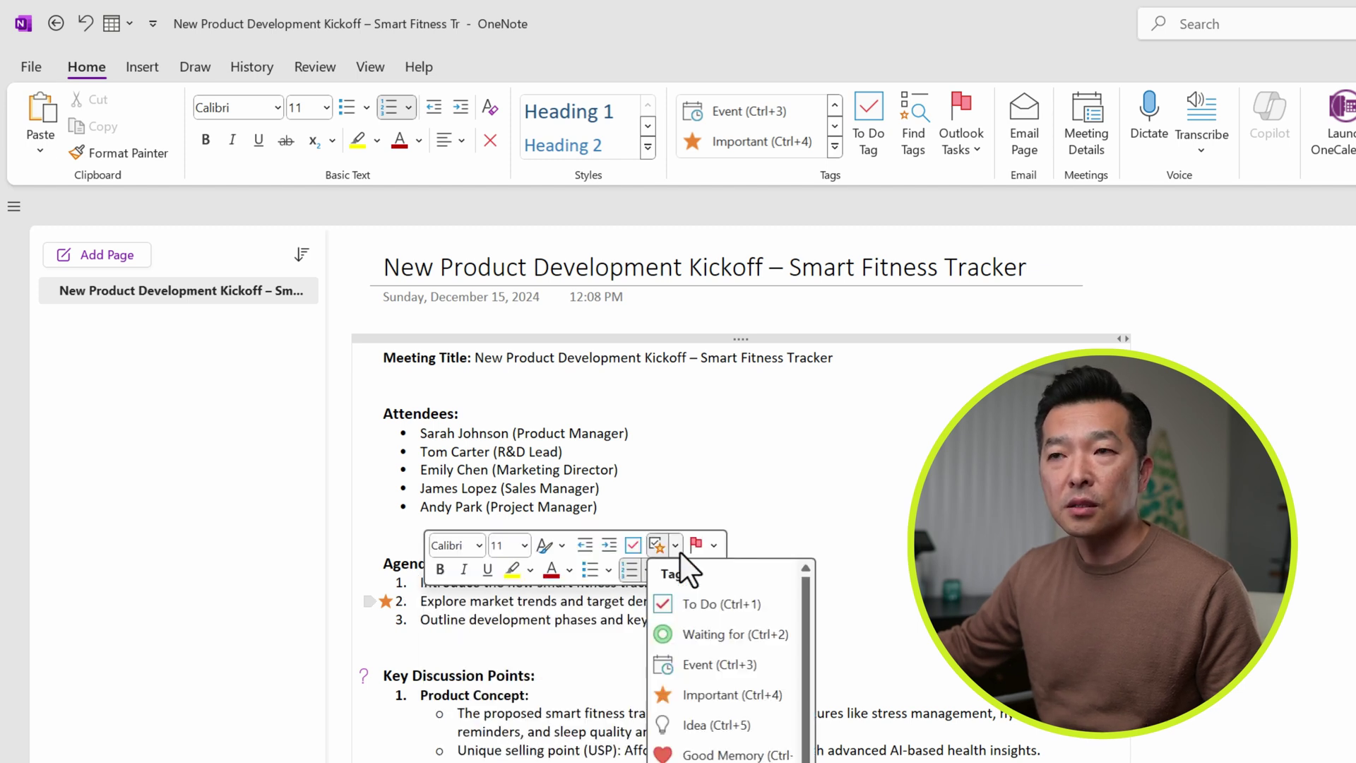
{"action": "left_click", "coordinate": [703, 700]}
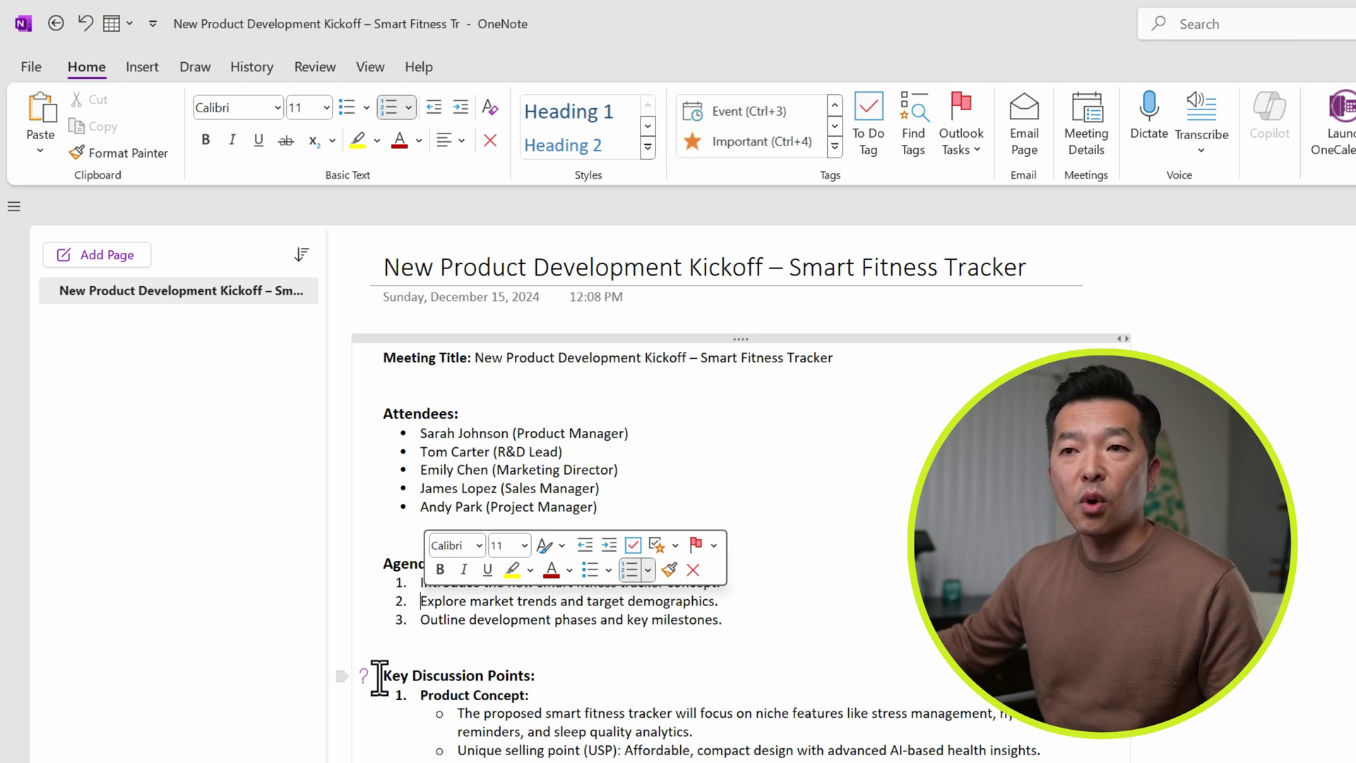
{"action": "left_click", "coordinate": [476, 677]}
{"action": "left_click", "coordinate": [719, 134]}
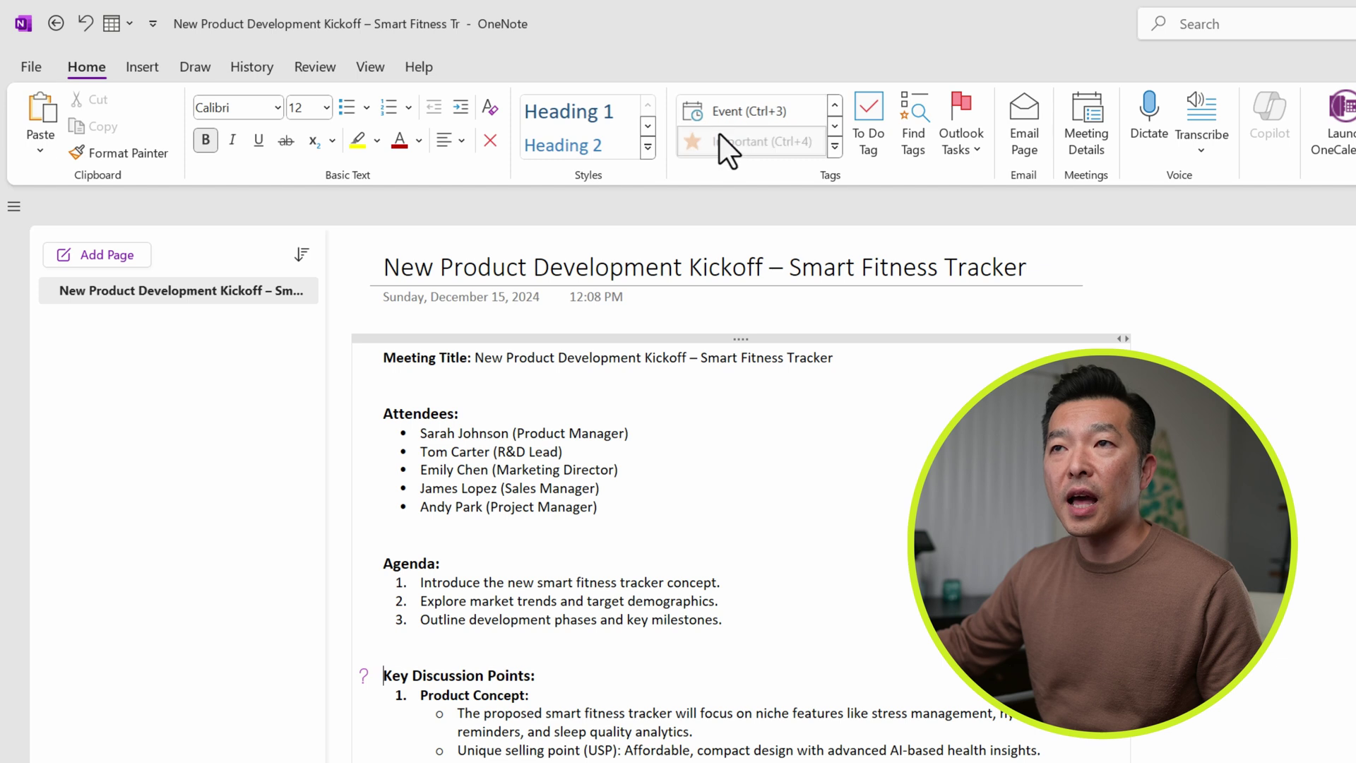
{"action": "left_click", "coordinate": [836, 99]}
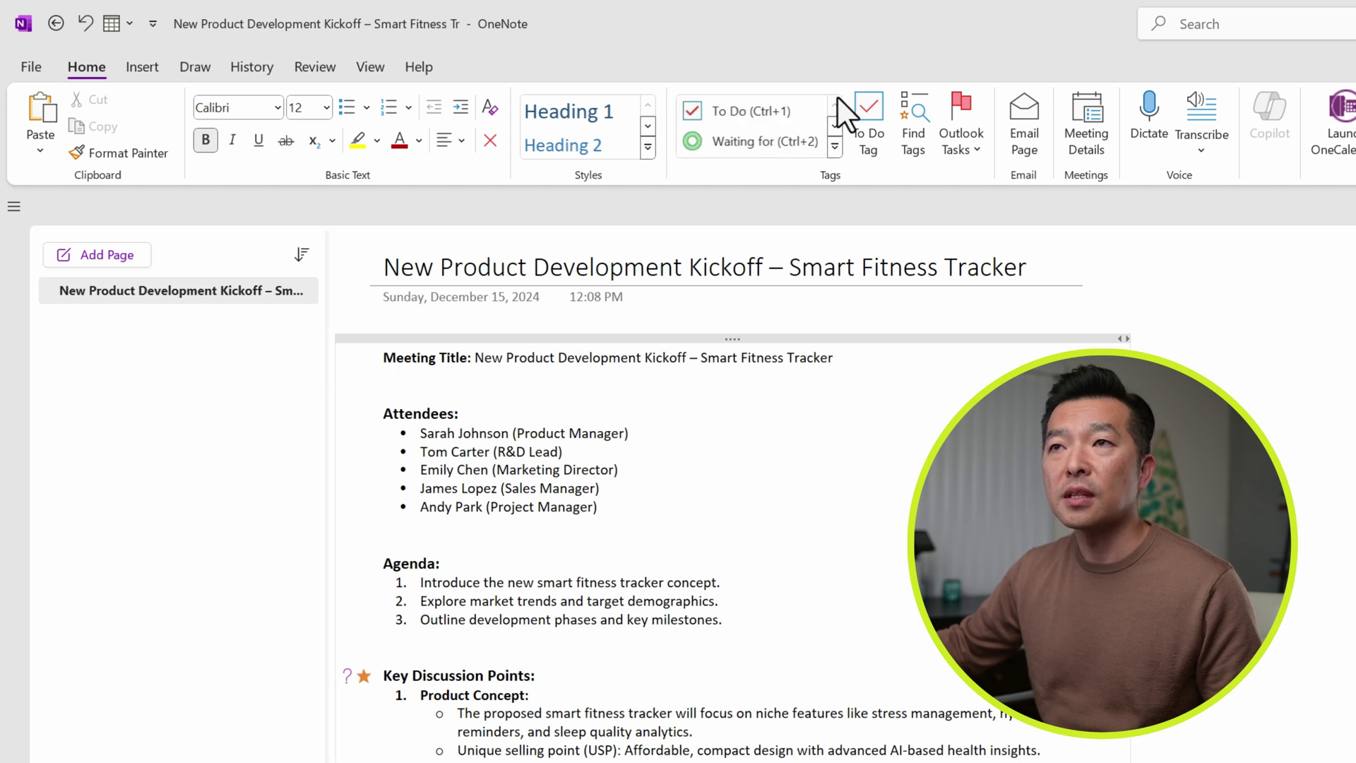
{"action": "left_click", "coordinate": [765, 113]}
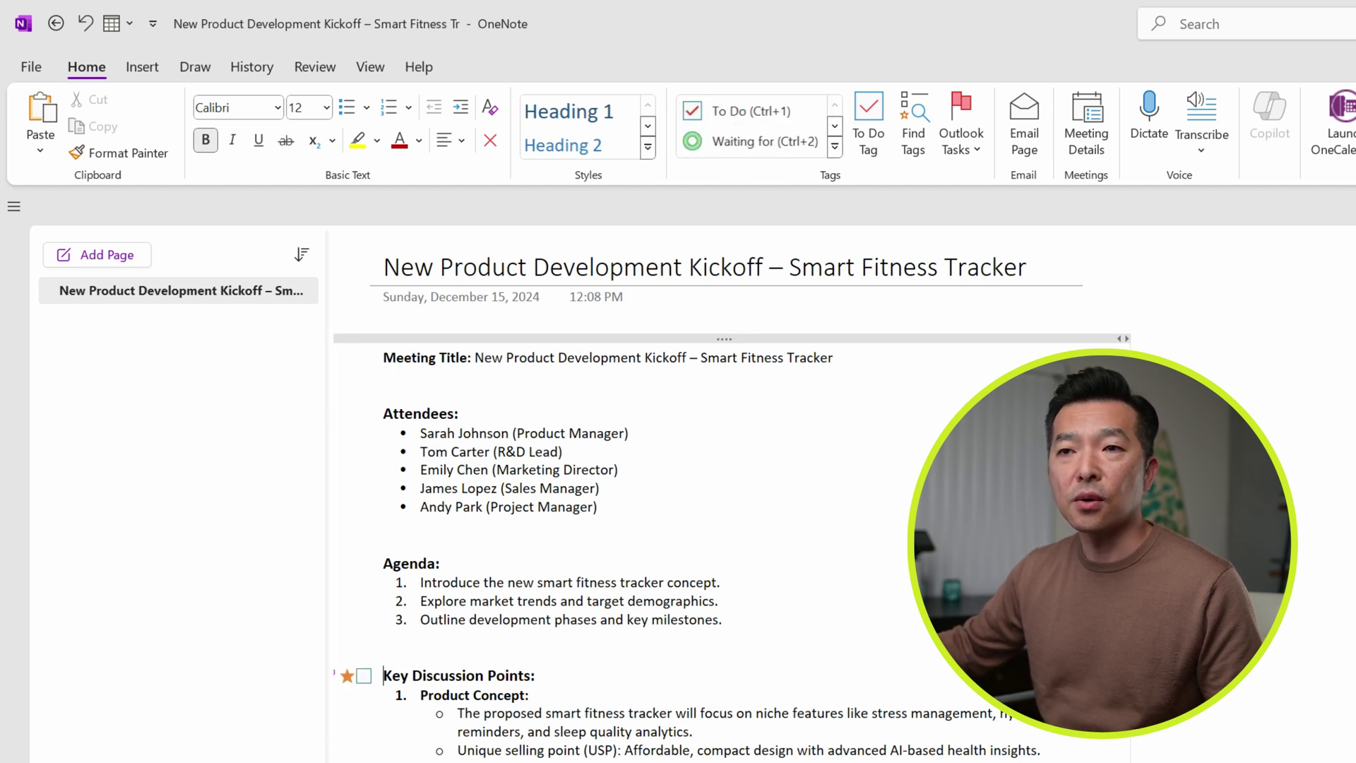
{"action": "scroll", "coordinate": [635, 494], "scroll_direction": "right", "scroll_amount": 5}
{"action": "scroll", "coordinate": [635, 495], "scroll_direction": "left", "scroll_amount": 5}
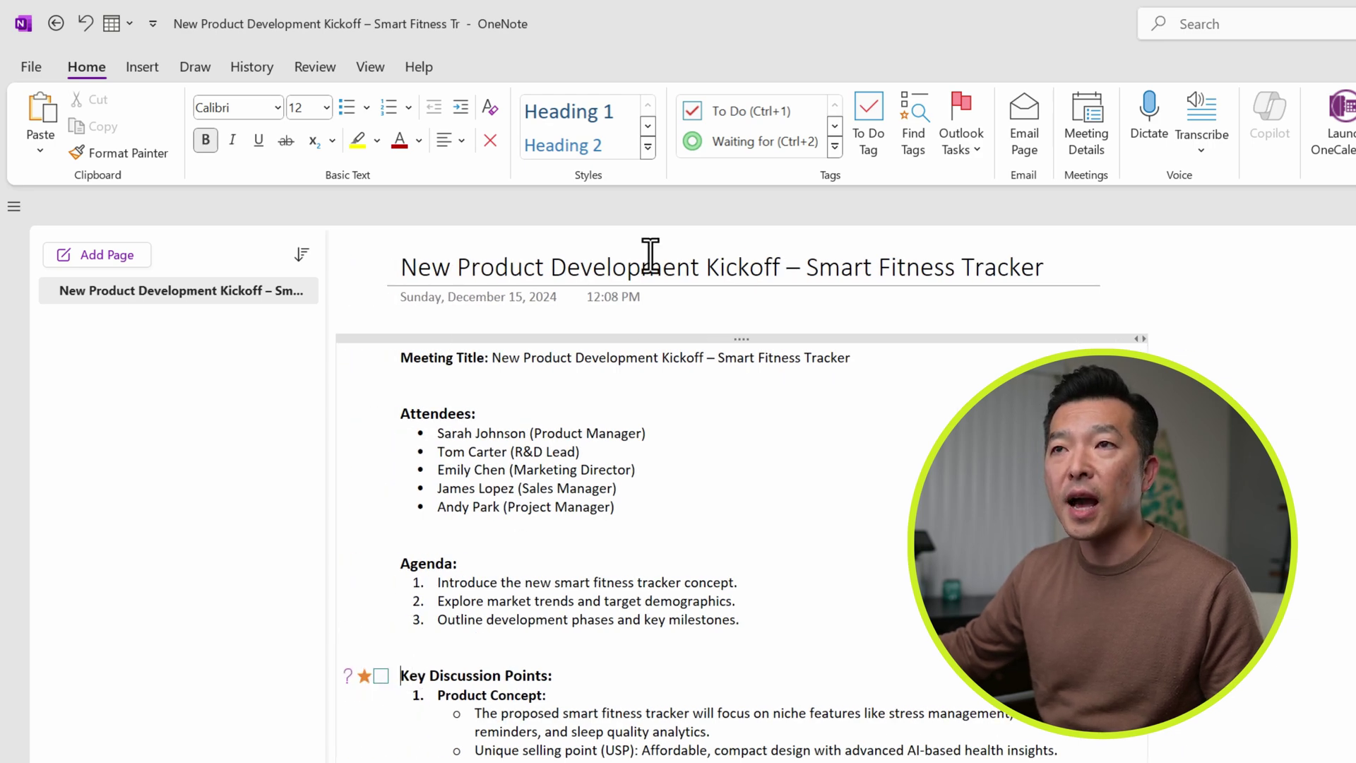
{"action": "left_click", "coordinate": [834, 146]}
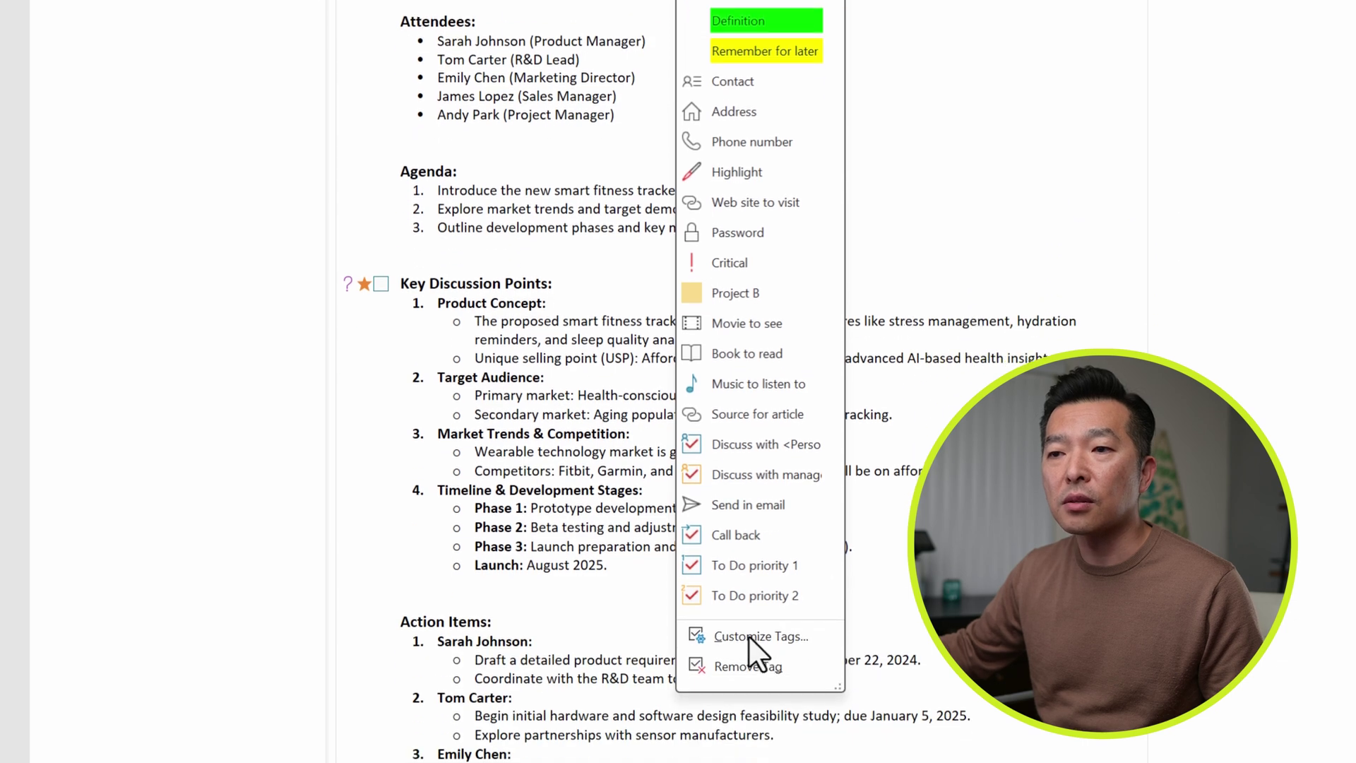
{"action": "left_click", "coordinate": [734, 663]}
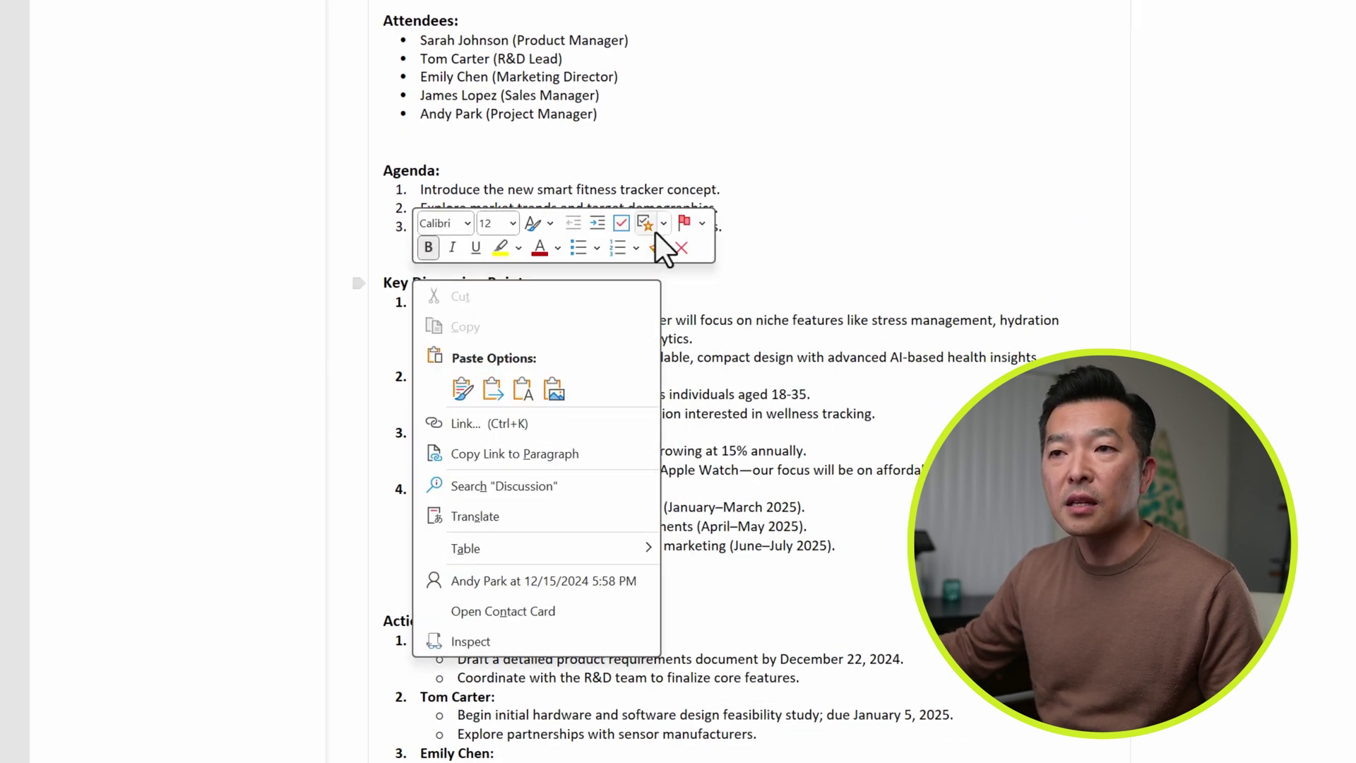
{"action": "left_click", "coordinate": [663, 223]}
{"action": "scroll", "coordinate": [712, 681], "scroll_direction": "down", "scroll_amount": 2}
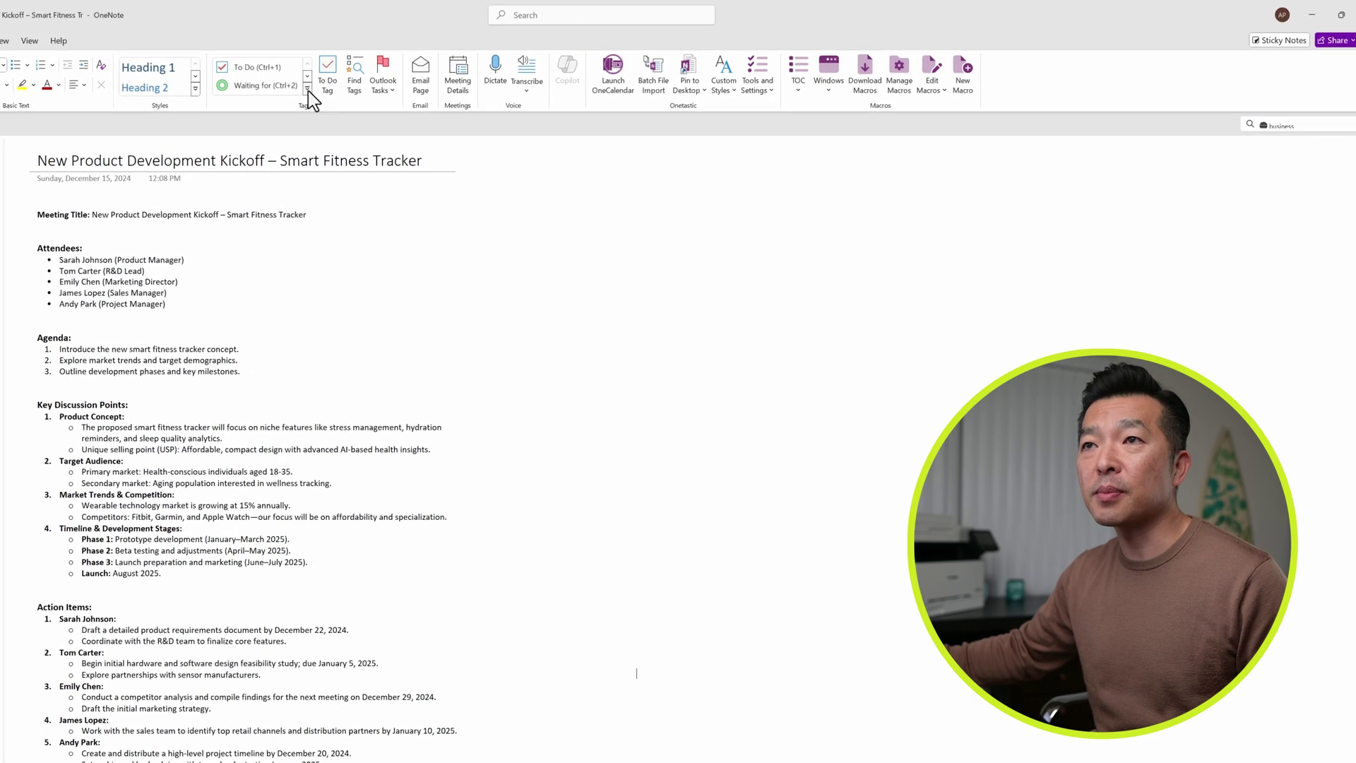
Step: Open the Customize Tags dialog from the Tags gallery and center it on screen
{"action": "left_click", "coordinate": [308, 89]}
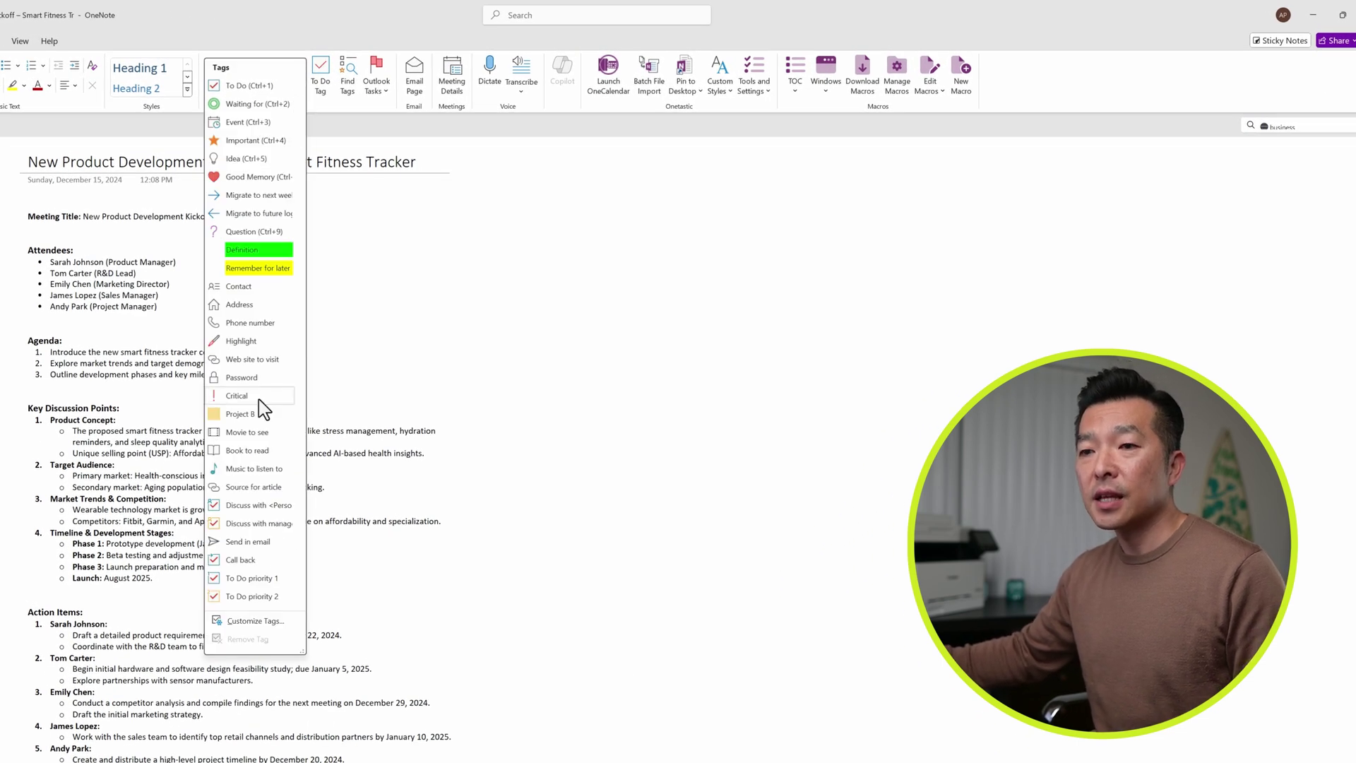
{"action": "left_click", "coordinate": [254, 621]}
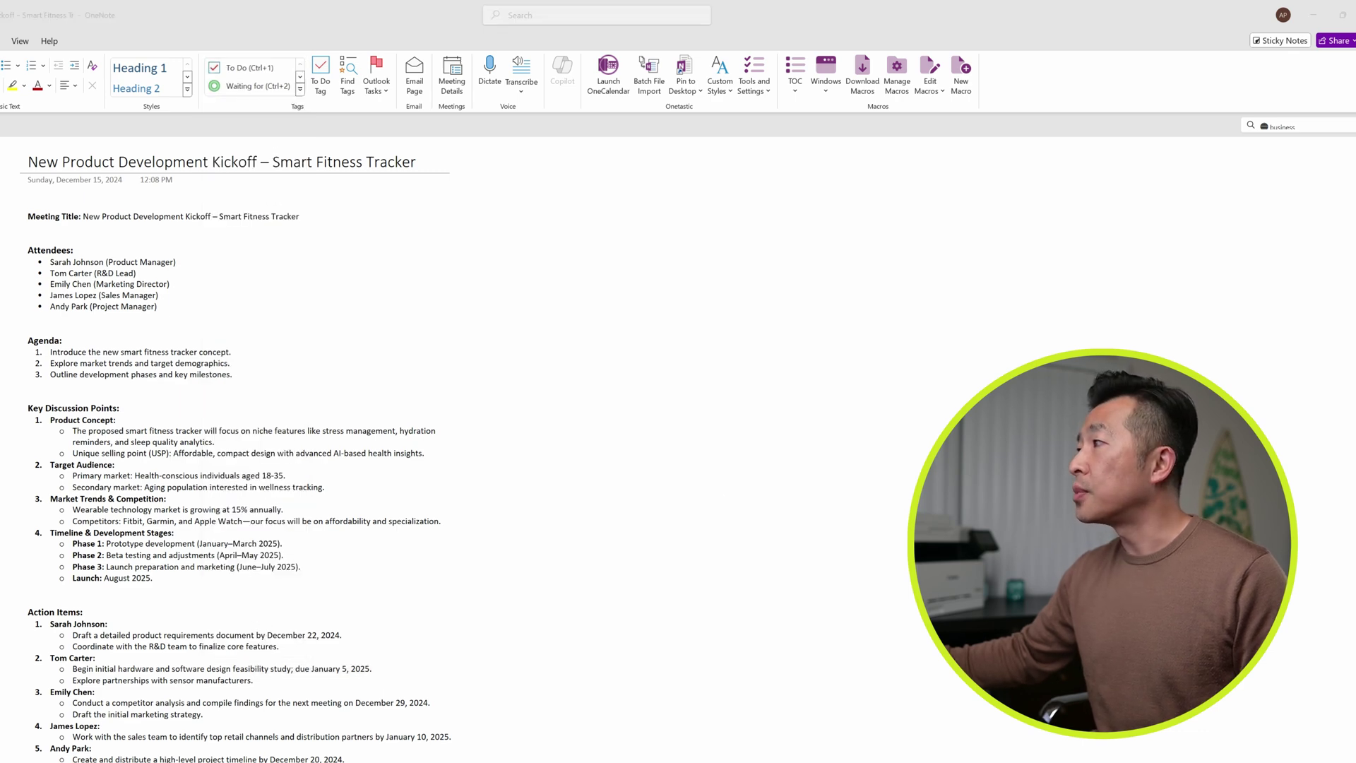
{"action": "left_click_drag", "start_coordinate": [869, 297], "coordinate": [514, 291]}
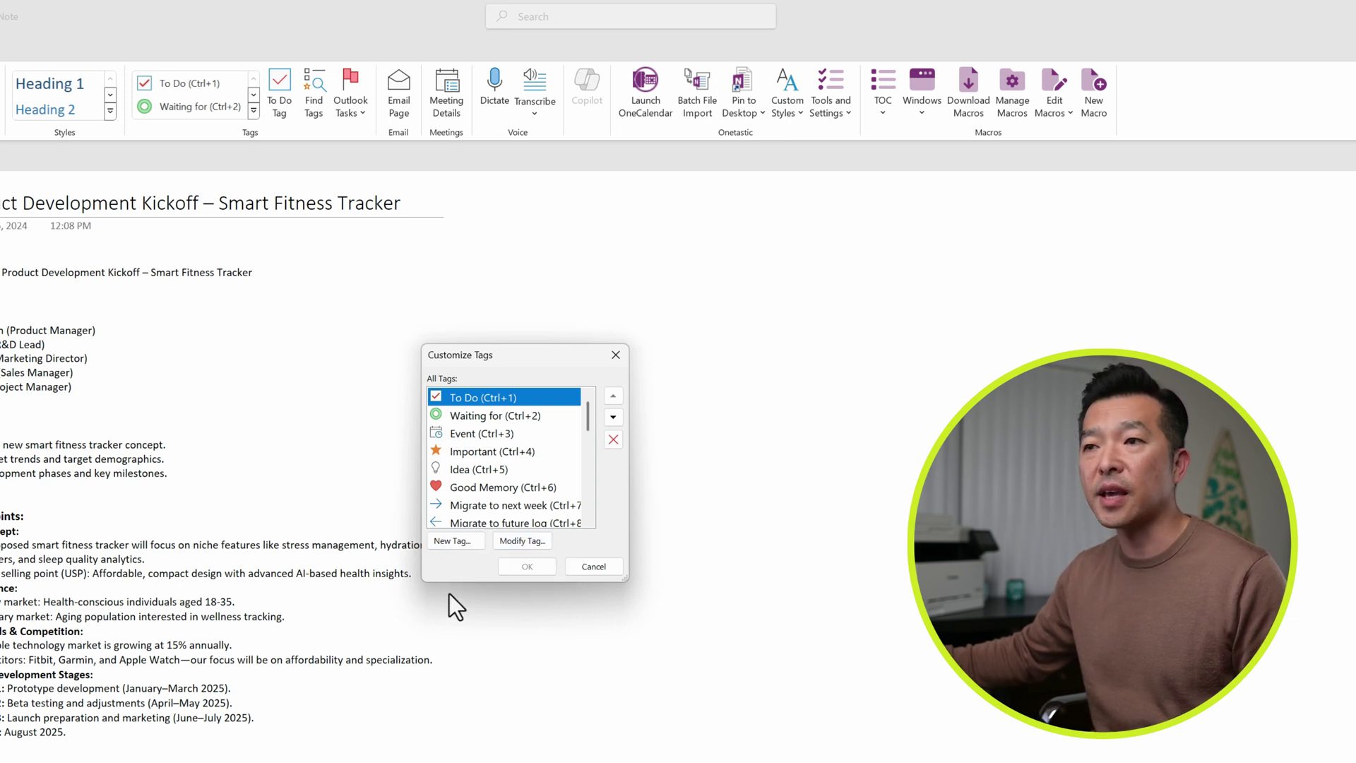
Step: Create a 'Super Important' tag with a blue star symbol, orange text and yellow highlight
{"action": "left_click", "coordinate": [452, 541]}
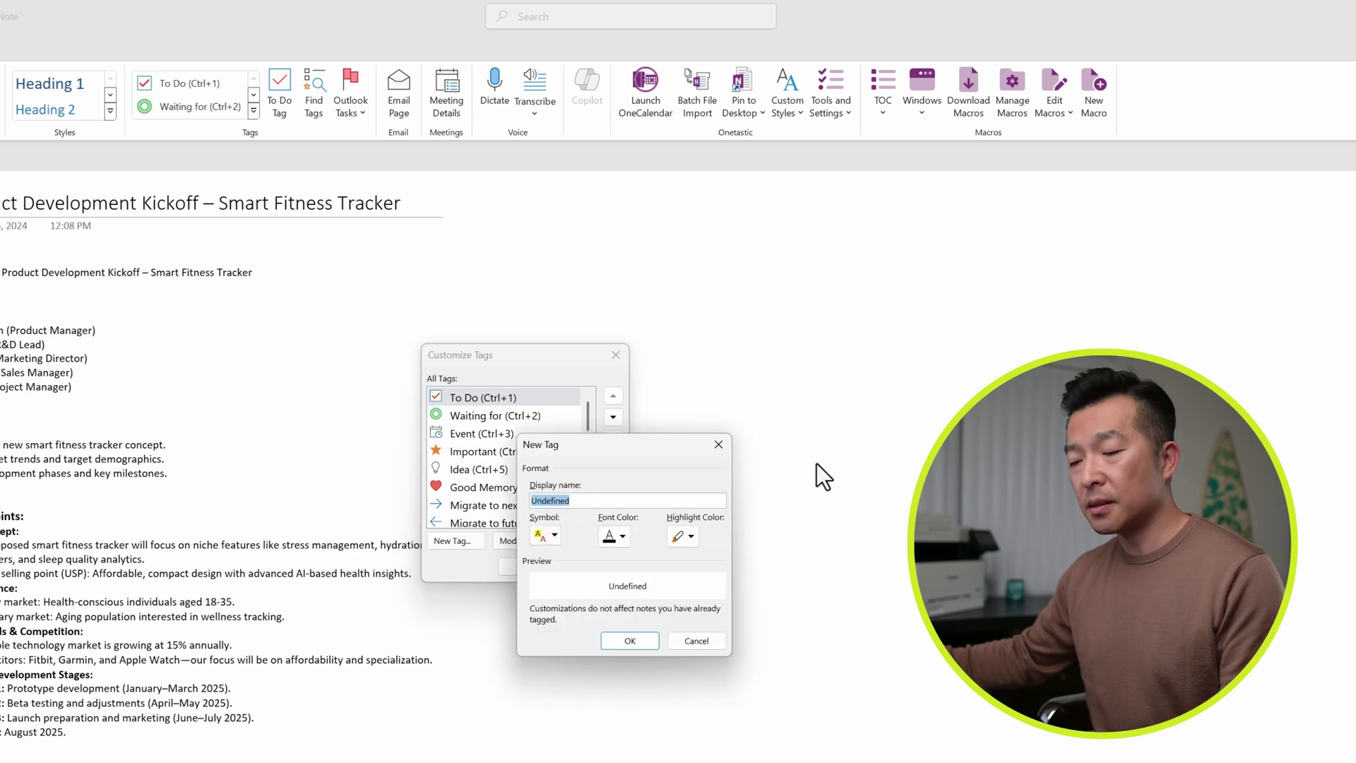
{"action": "type", "text": "Super"}
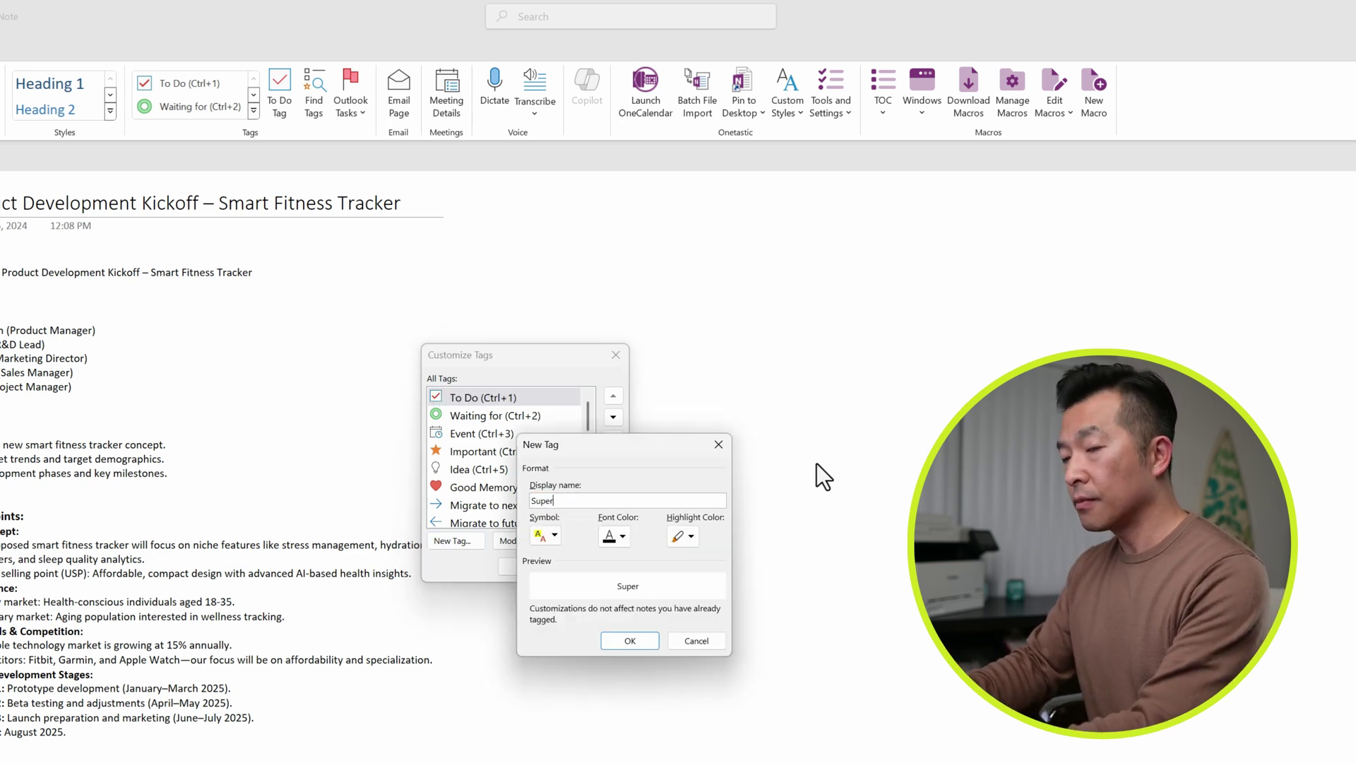
{"action": "type", "text": " Important"}
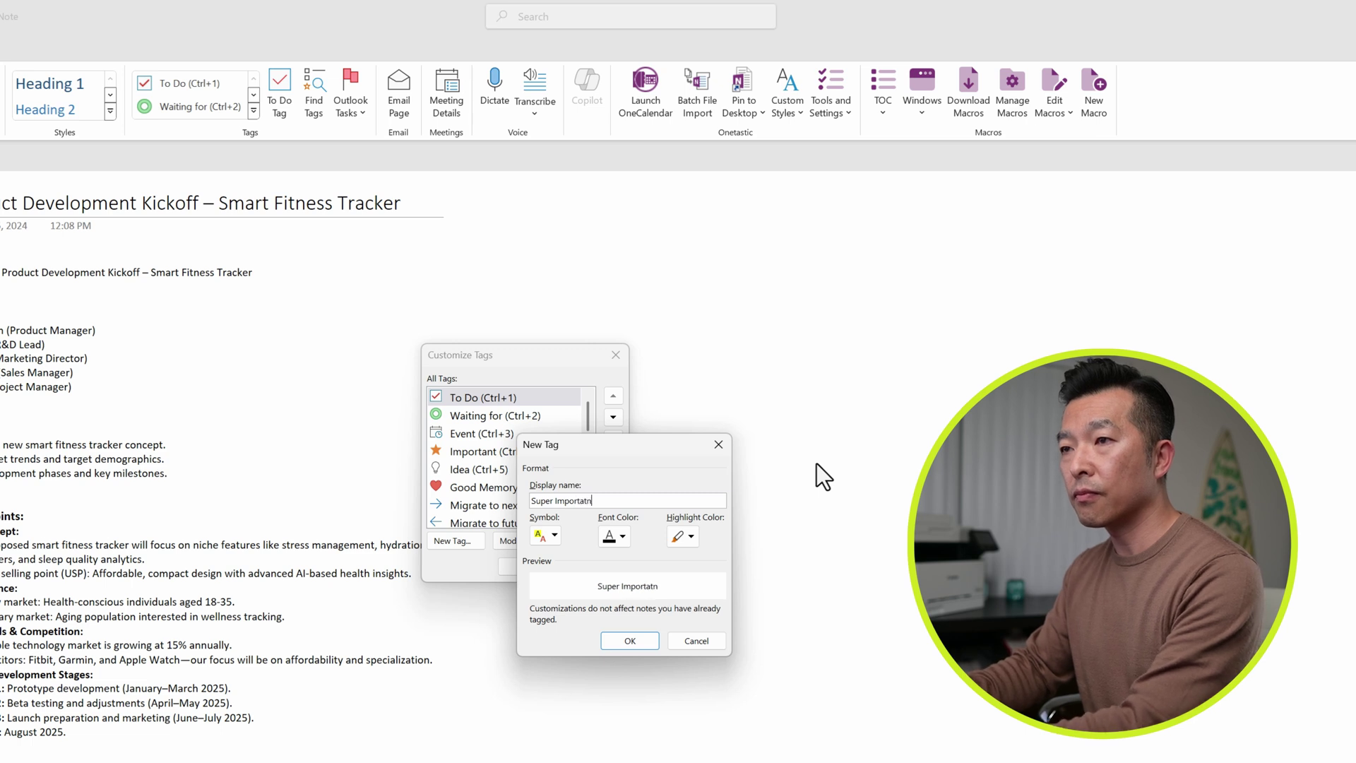
{"action": "left_click", "coordinate": [555, 538]}
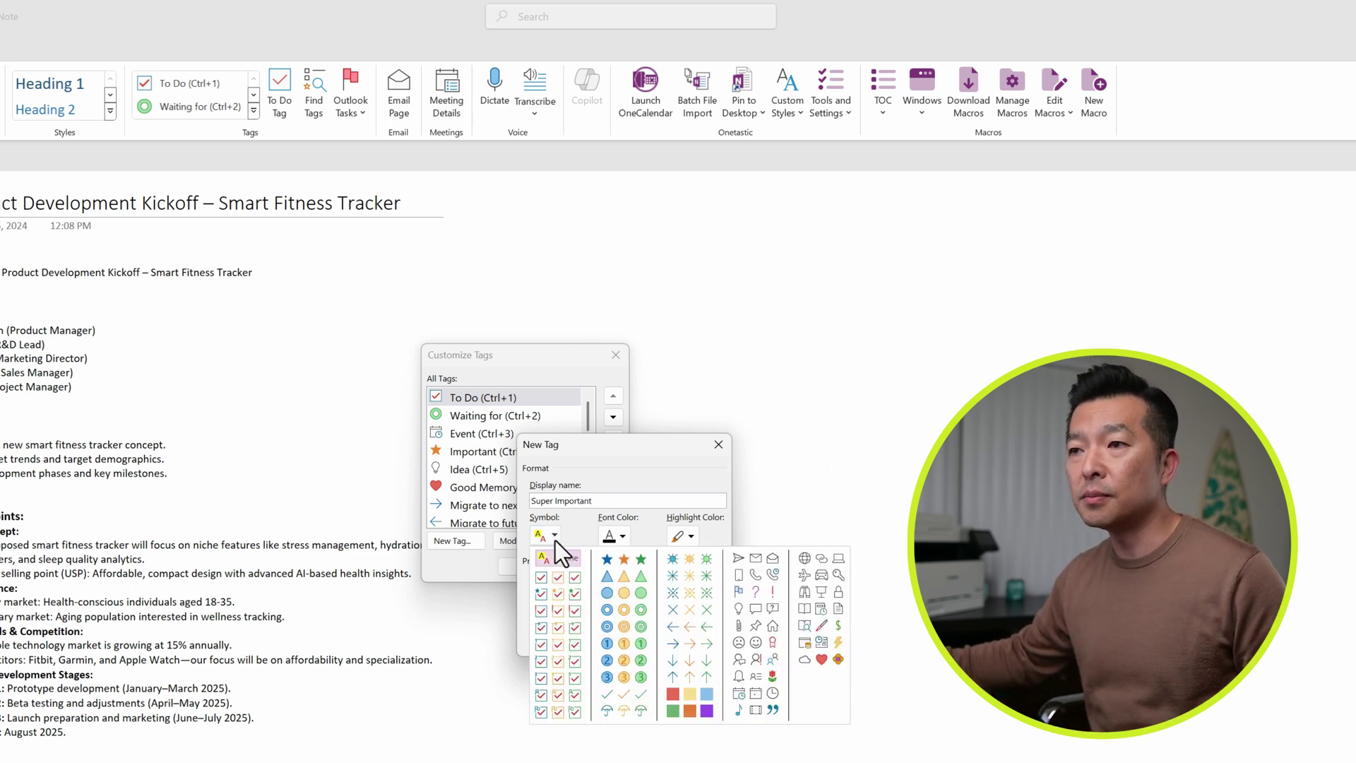
{"action": "left_click", "coordinate": [607, 560]}
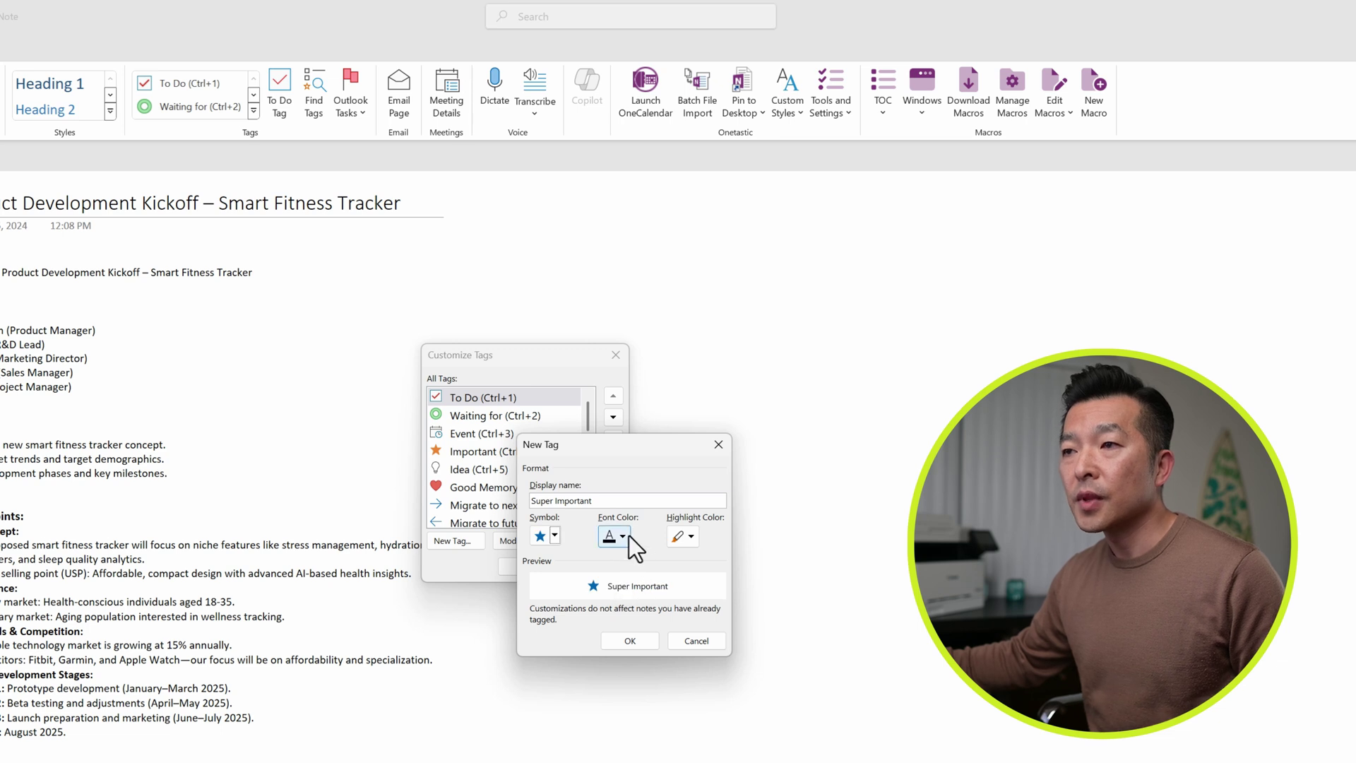
{"action": "left_click", "coordinate": [629, 536]}
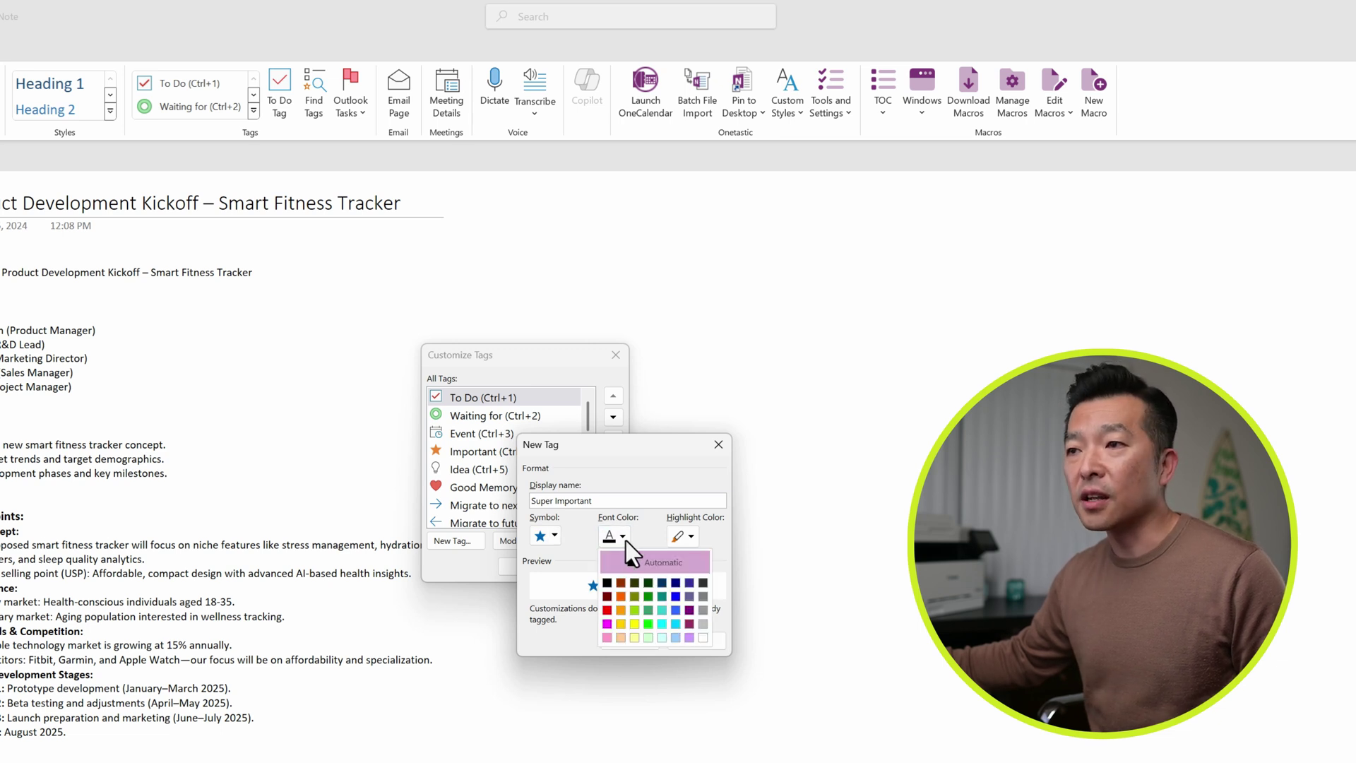
{"action": "left_click", "coordinate": [621, 597]}
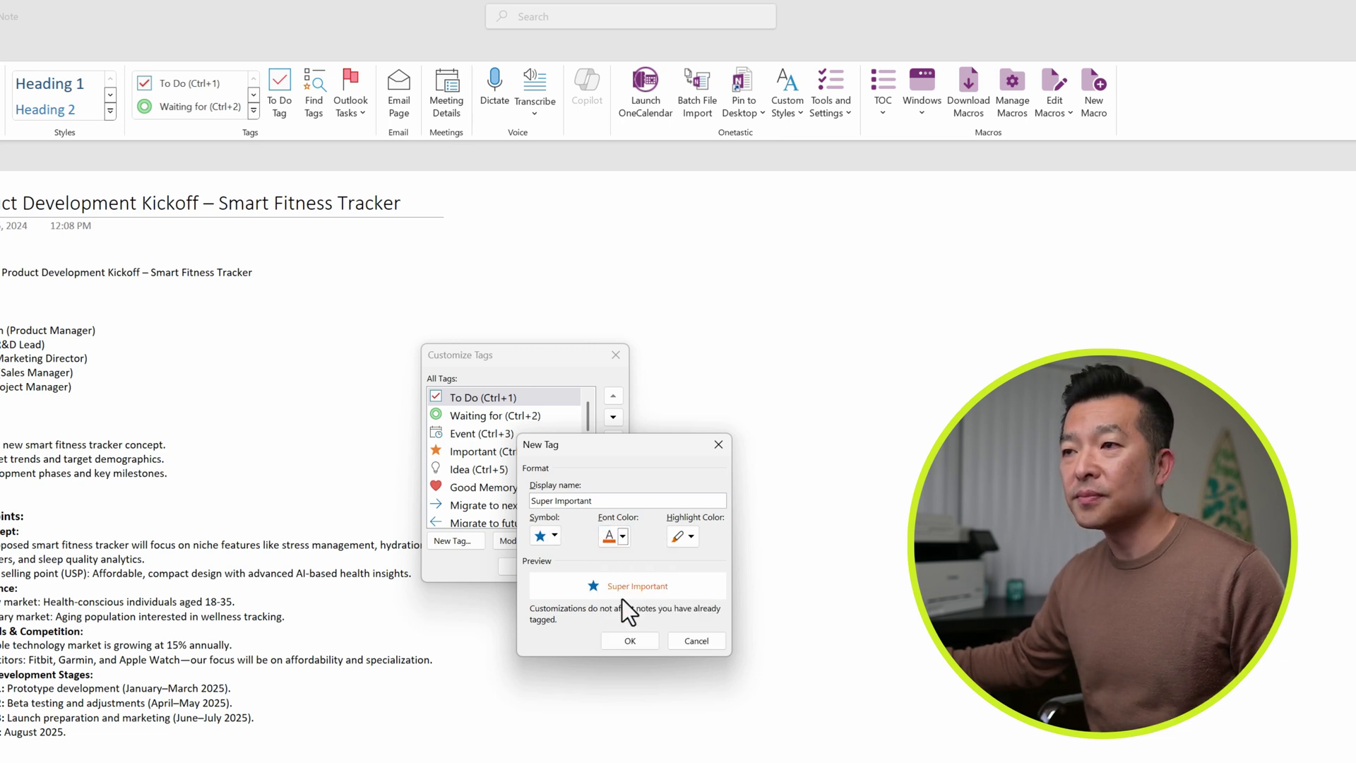
{"action": "left_click", "coordinate": [691, 537]}
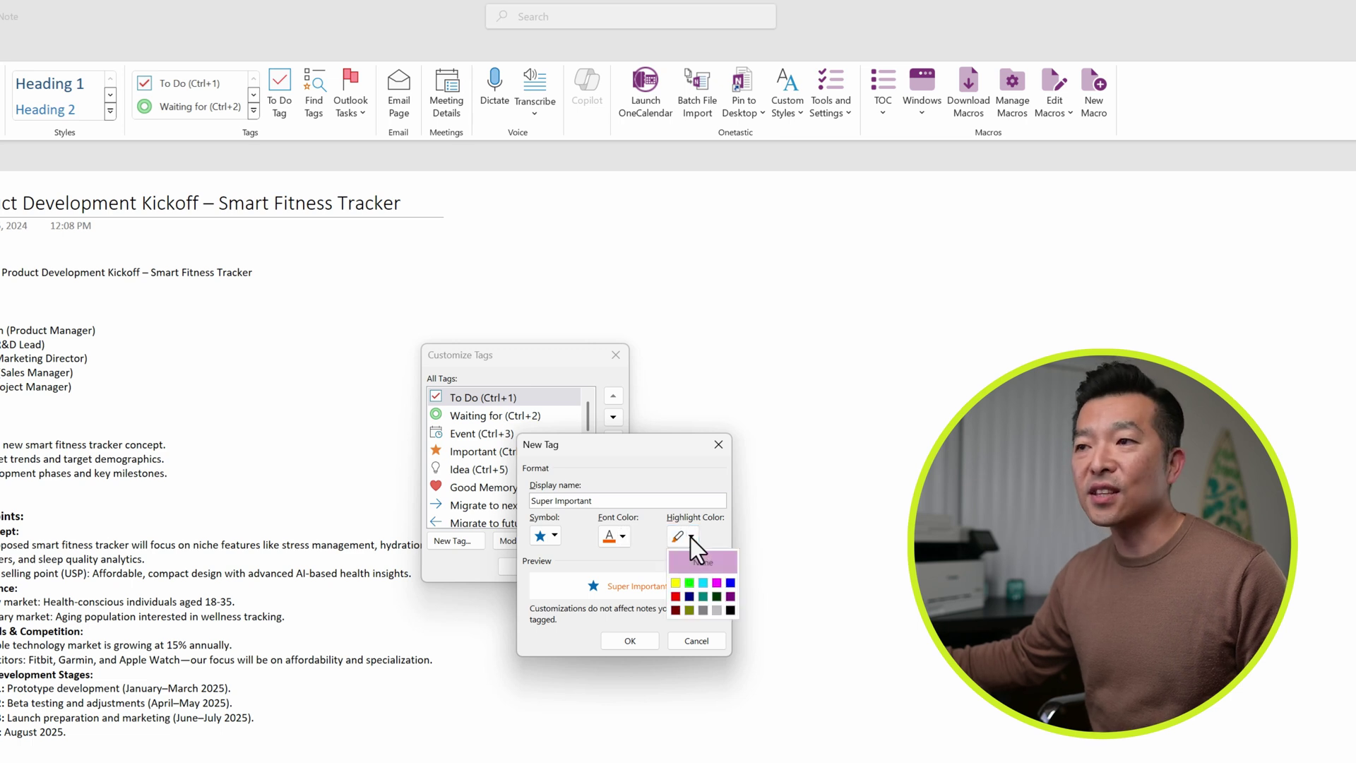
{"action": "left_click", "coordinate": [672, 583]}
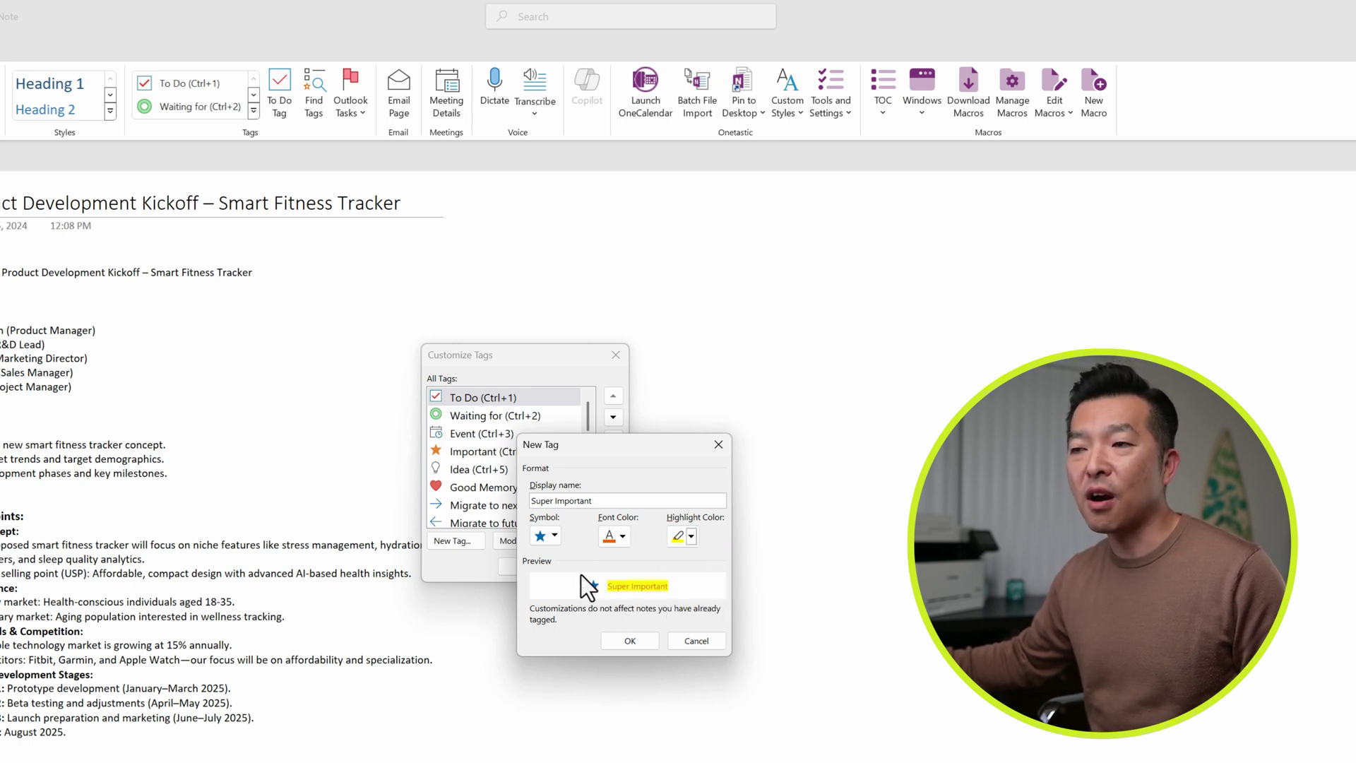
{"action": "left_click", "coordinate": [637, 640]}
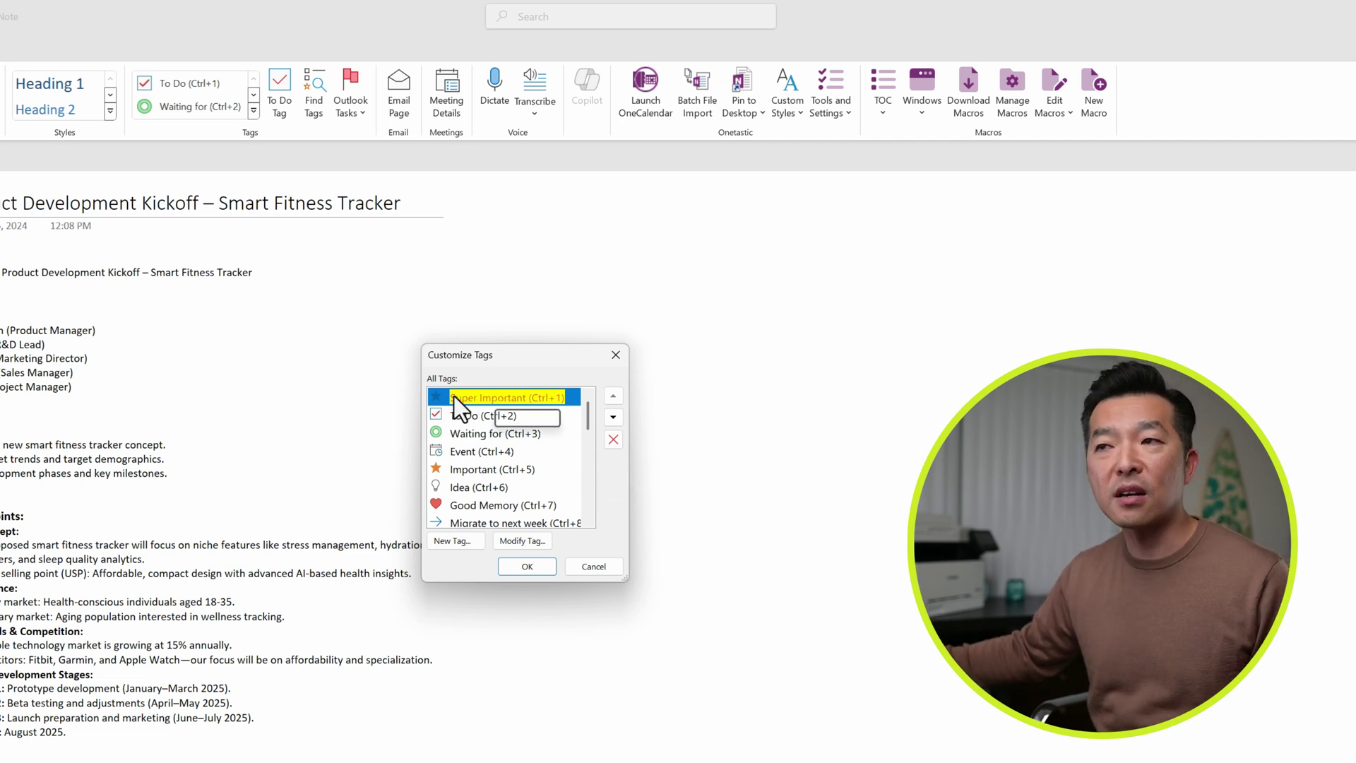
Step: Move Super Important nine places down the tag list, below Question
{"action": "left_click", "coordinate": [614, 417]}
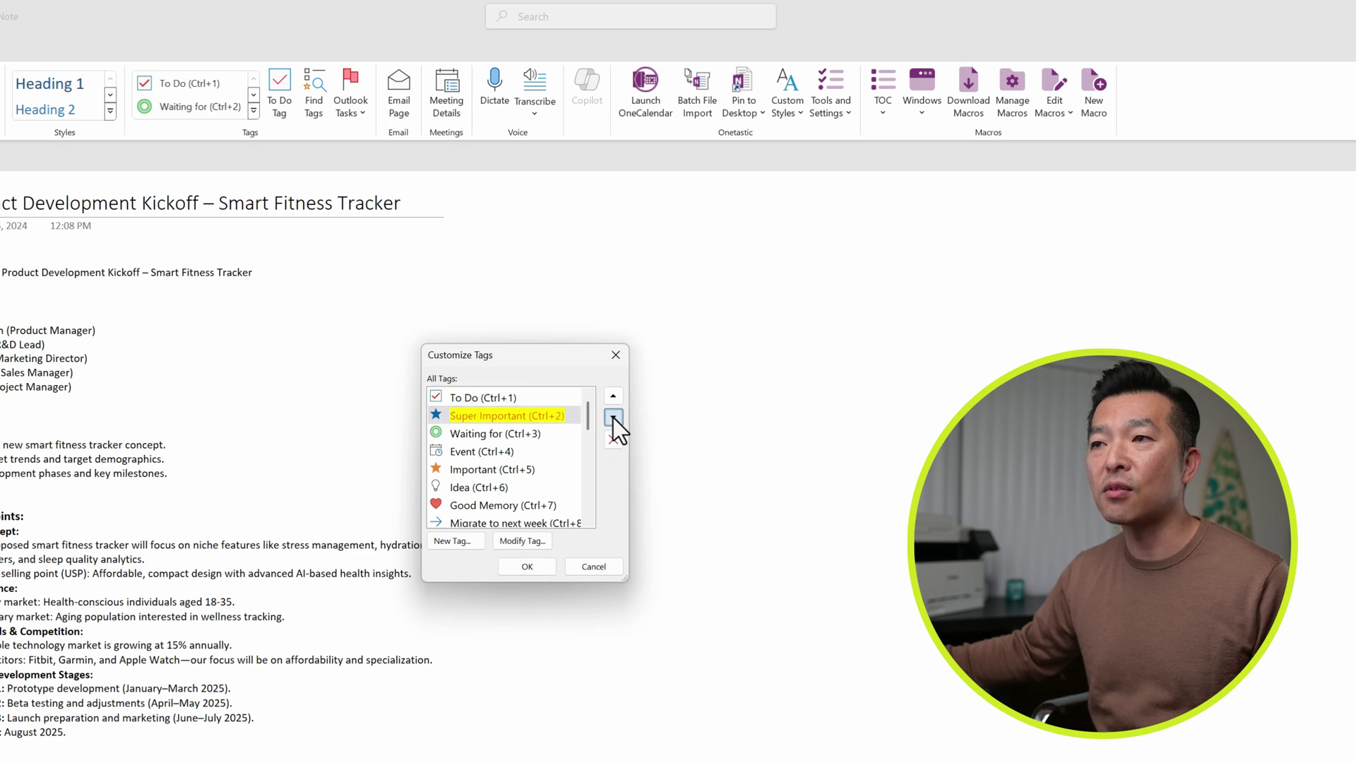
{"action": "left_click", "coordinate": [613, 418]}
{"action": "left_click", "coordinate": [613, 417]}
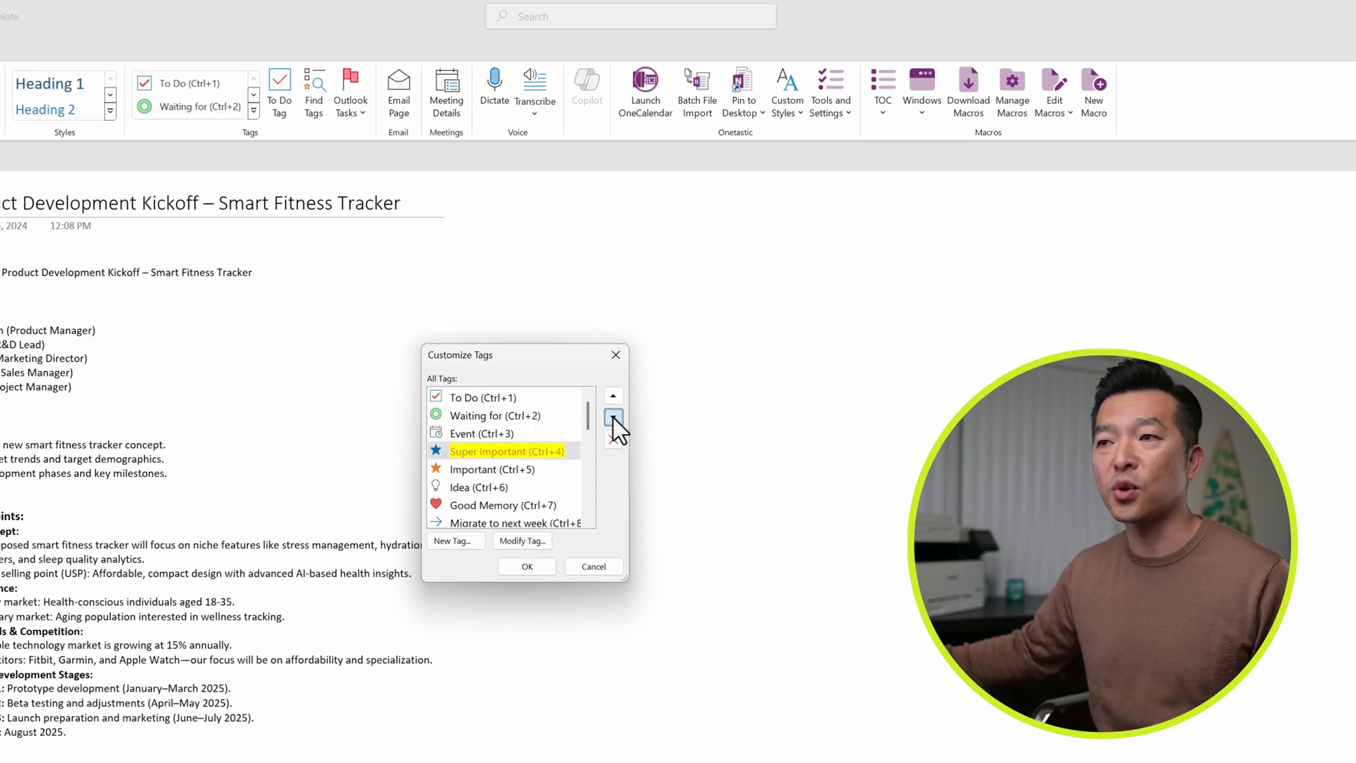
{"action": "left_click", "coordinate": [613, 418]}
{"action": "left_click", "coordinate": [614, 417]}
{"action": "left_click", "coordinate": [613, 417]}
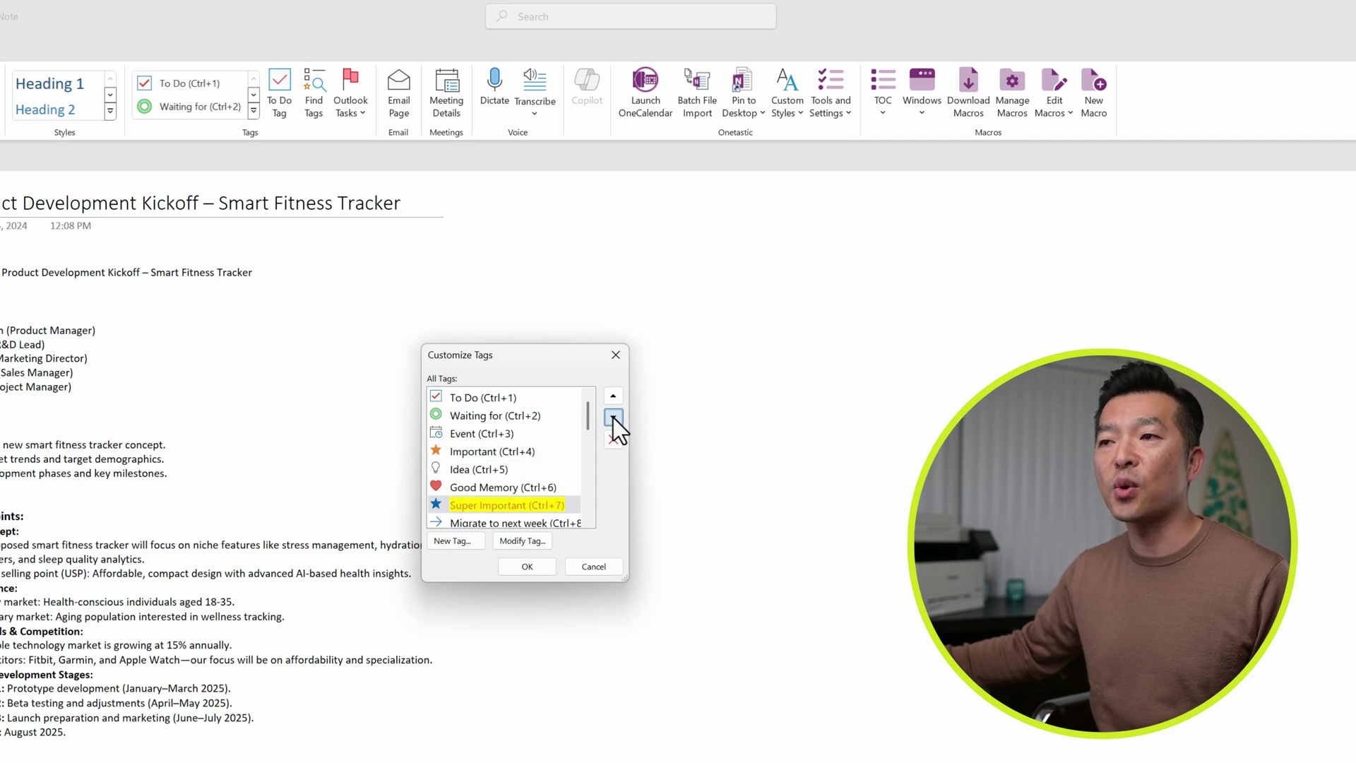
{"action": "left_click", "coordinate": [614, 417]}
{"action": "left_click", "coordinate": [613, 417]}
{"action": "left_click", "coordinate": [613, 418]}
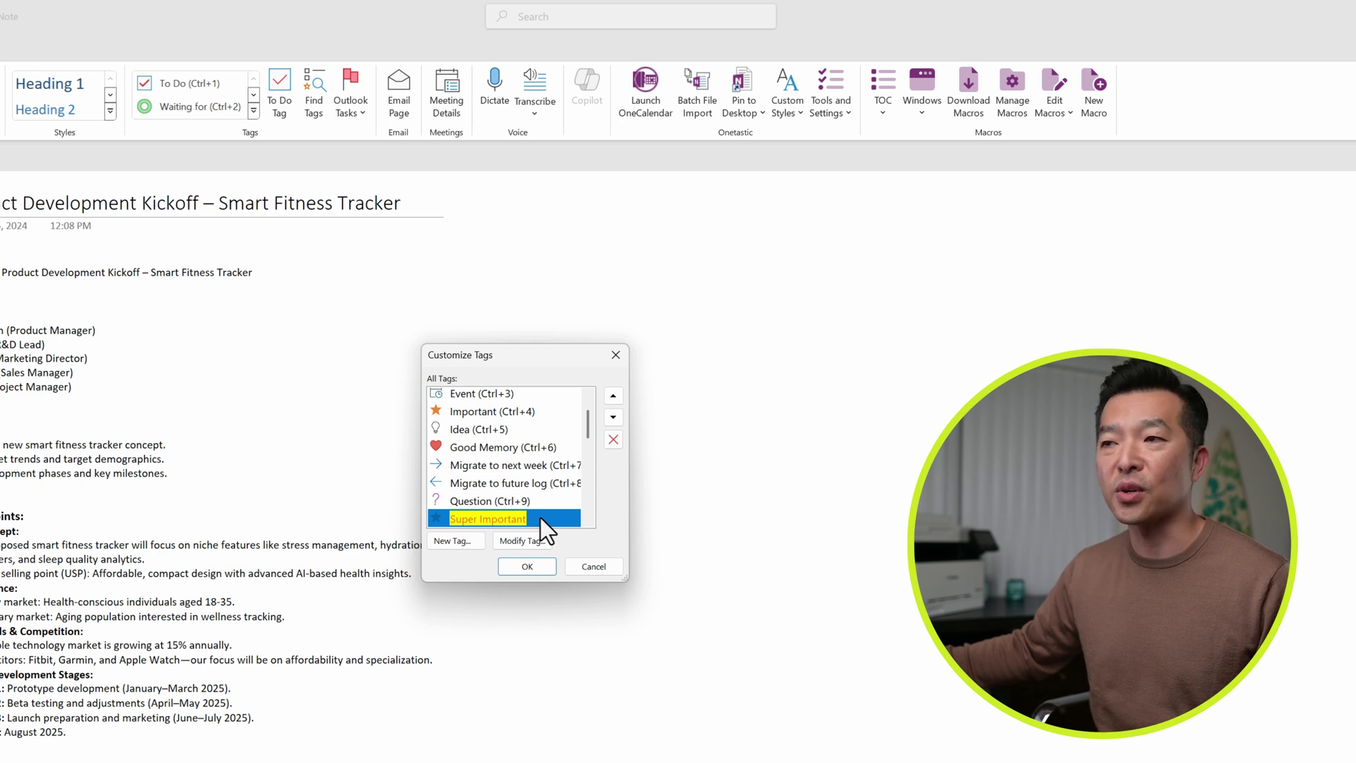
{"action": "mouse_move", "coordinate": [591, 433]}
{"action": "left_mouse_down"}
{"action": "mouse_move", "coordinate": [589, 375]}
{"action": "mouse_move", "coordinate": [599, 443]}
{"action": "left_mouse_up"}
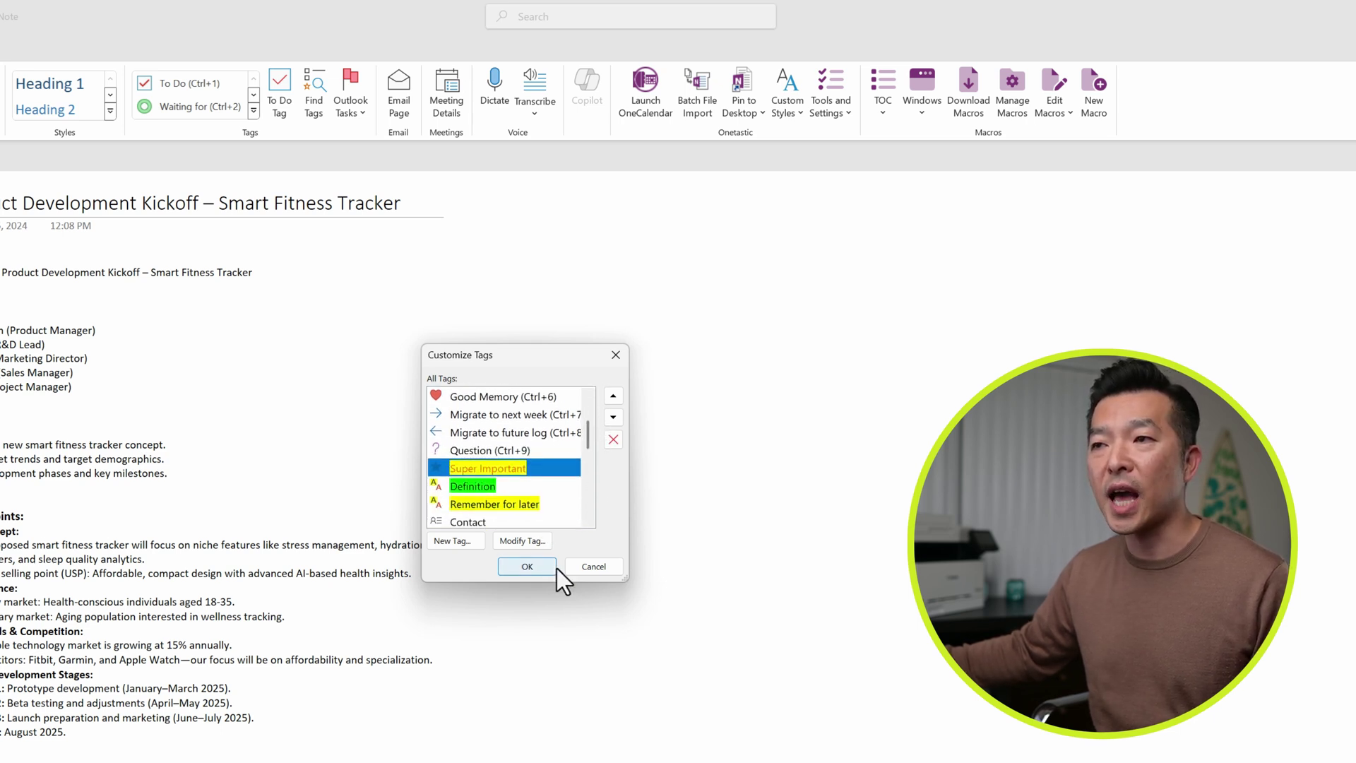
{"action": "left_click", "coordinate": [487, 396]}
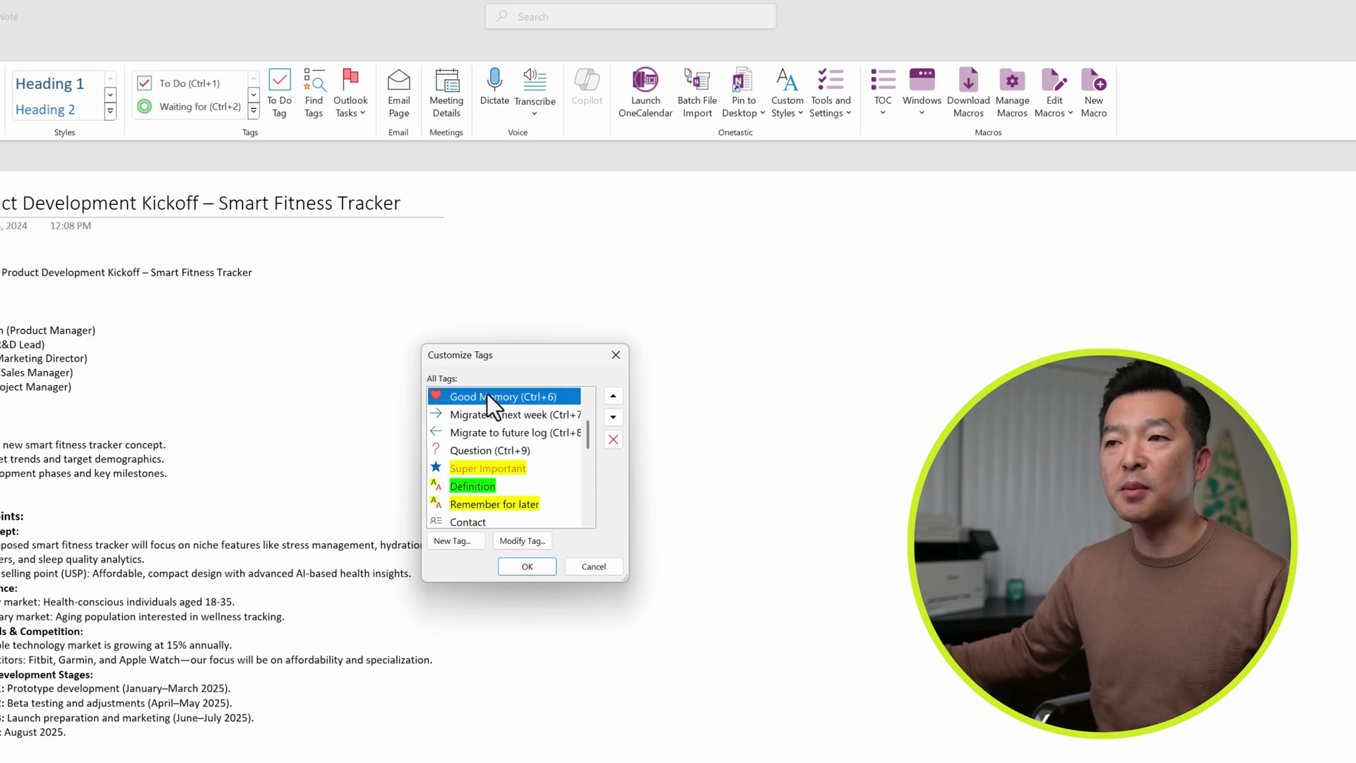
{"action": "left_click", "coordinate": [525, 540]}
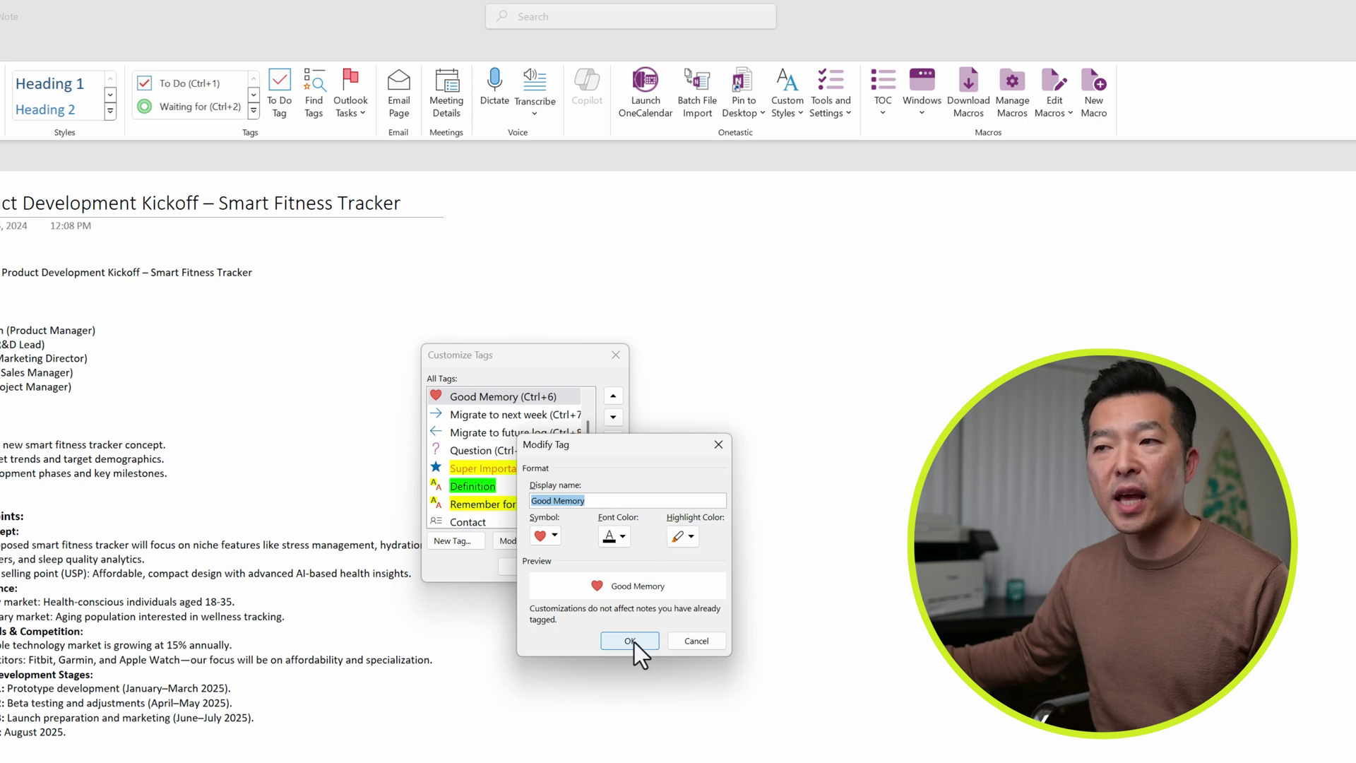
{"action": "left_click", "coordinate": [697, 640]}
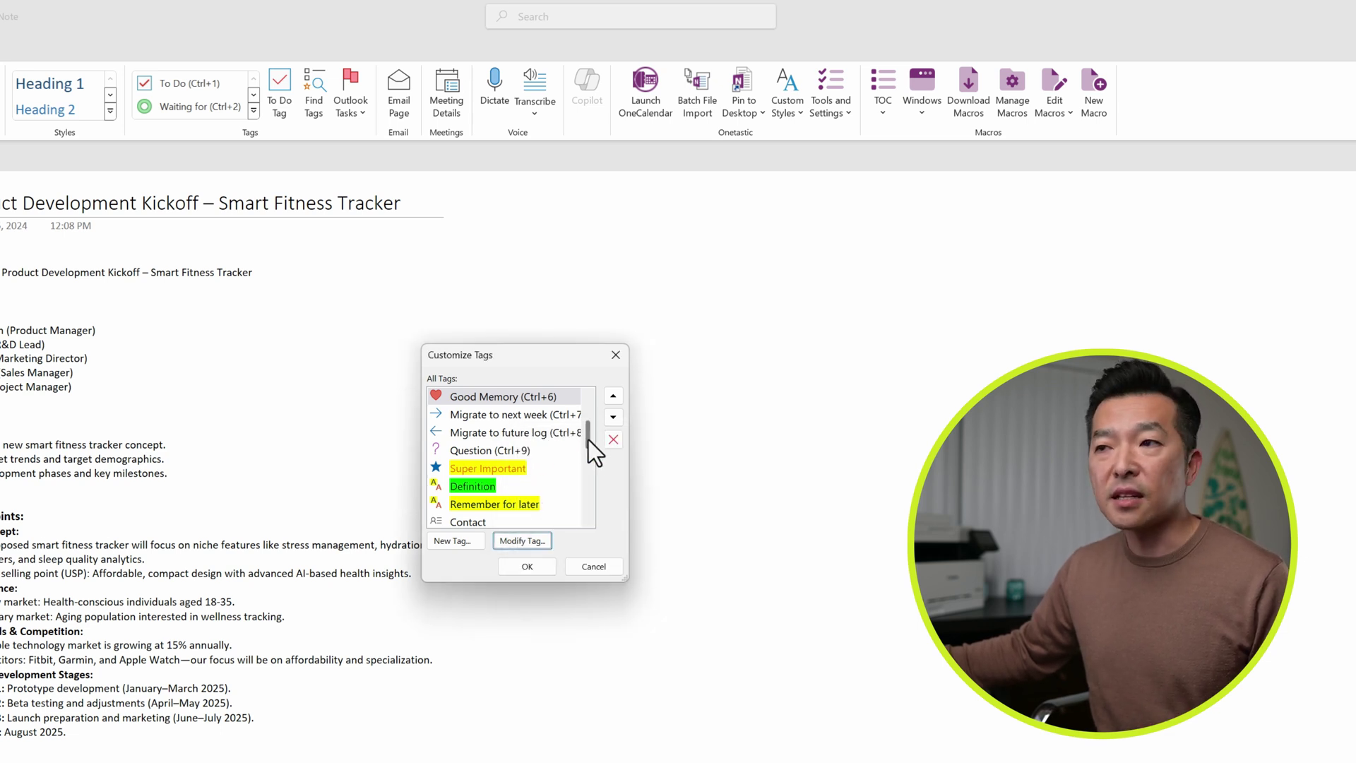
Step: Select the Super Important tag and delete it from the tag list
{"action": "mouse_move", "coordinate": [588, 439]}
{"action": "left_mouse_down"}
{"action": "mouse_move", "coordinate": [591, 475]}
{"action": "mouse_move", "coordinate": [588, 446]}
{"action": "left_mouse_up"}
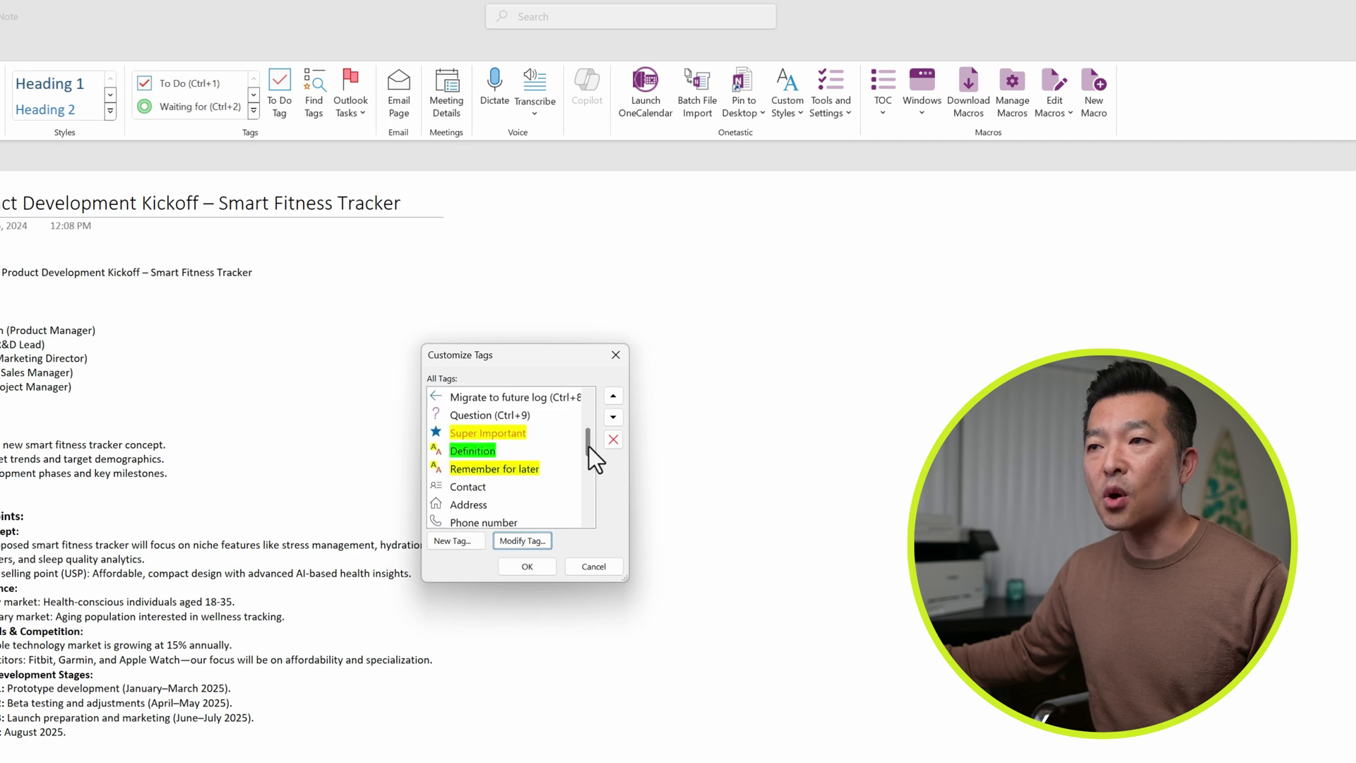
{"action": "left_click", "coordinate": [498, 434]}
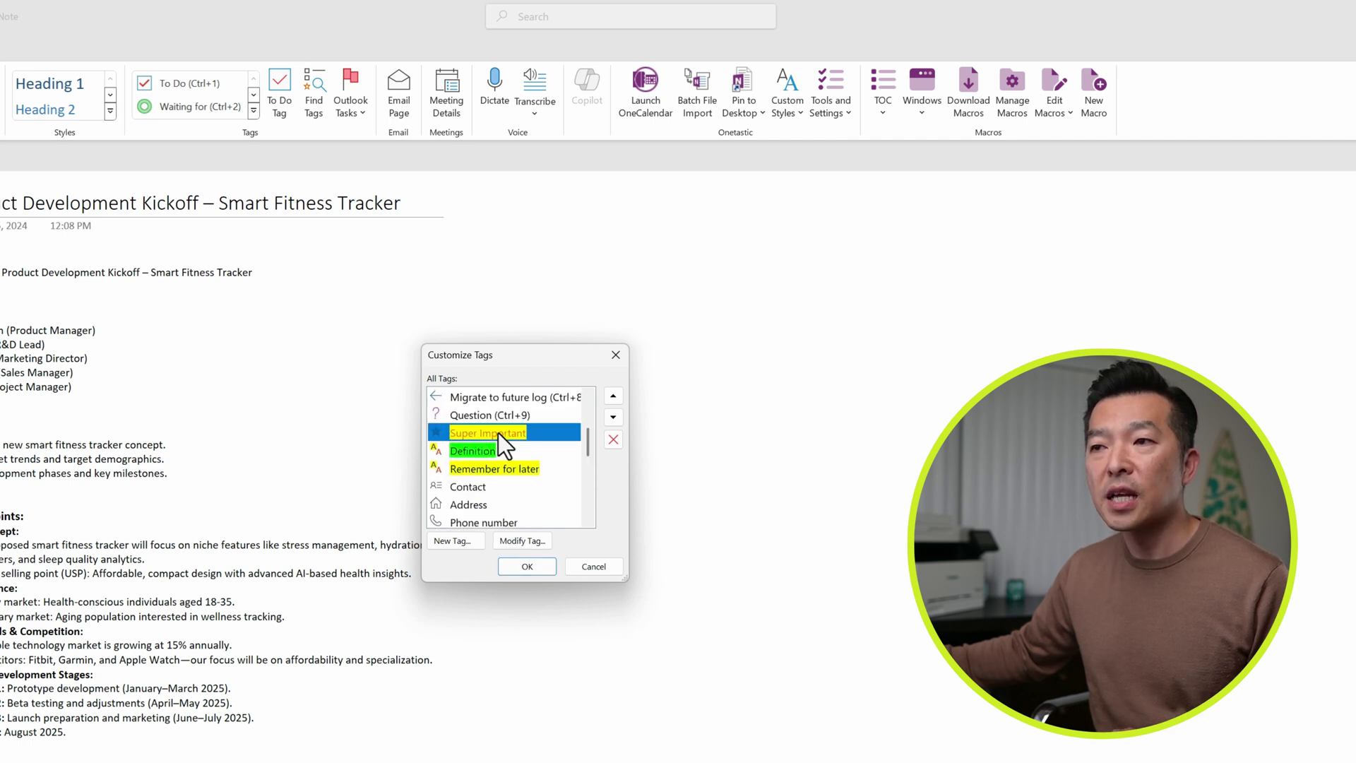
{"action": "left_click", "coordinate": [614, 441]}
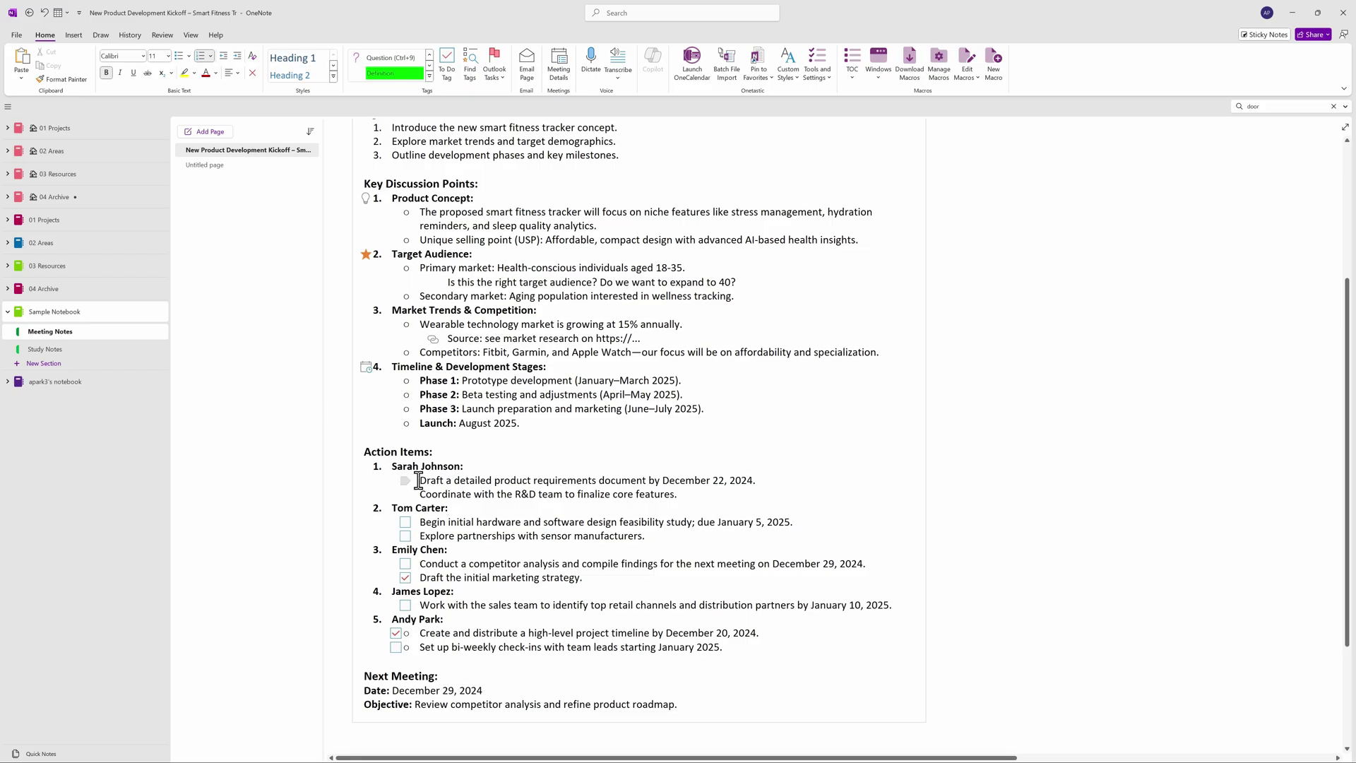
Step: Make the two action lines under the team member to-dos and check off 'Coordinate with the R&D team'
{"action": "left_click_drag", "start_coordinate": [418, 481], "coordinate": [457, 494]}
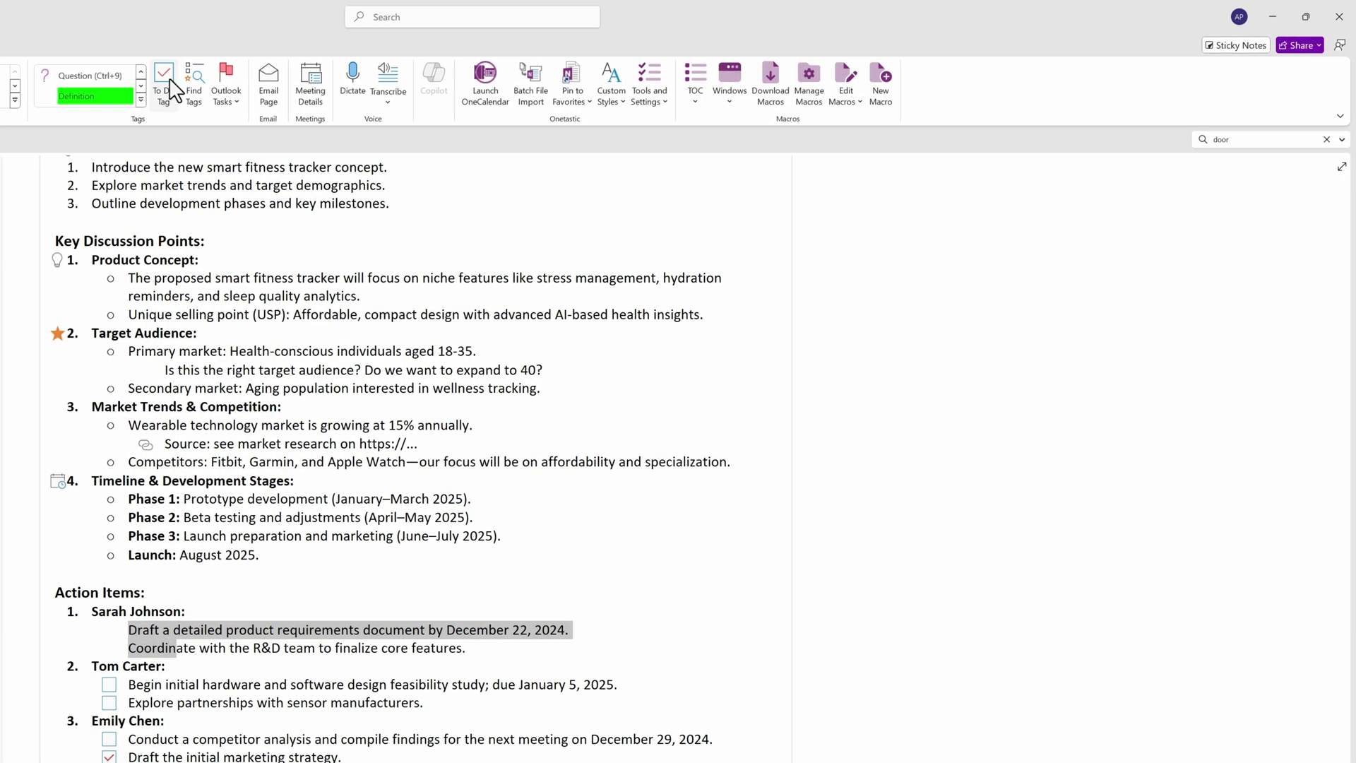
{"action": "left_click", "coordinate": [167, 83]}
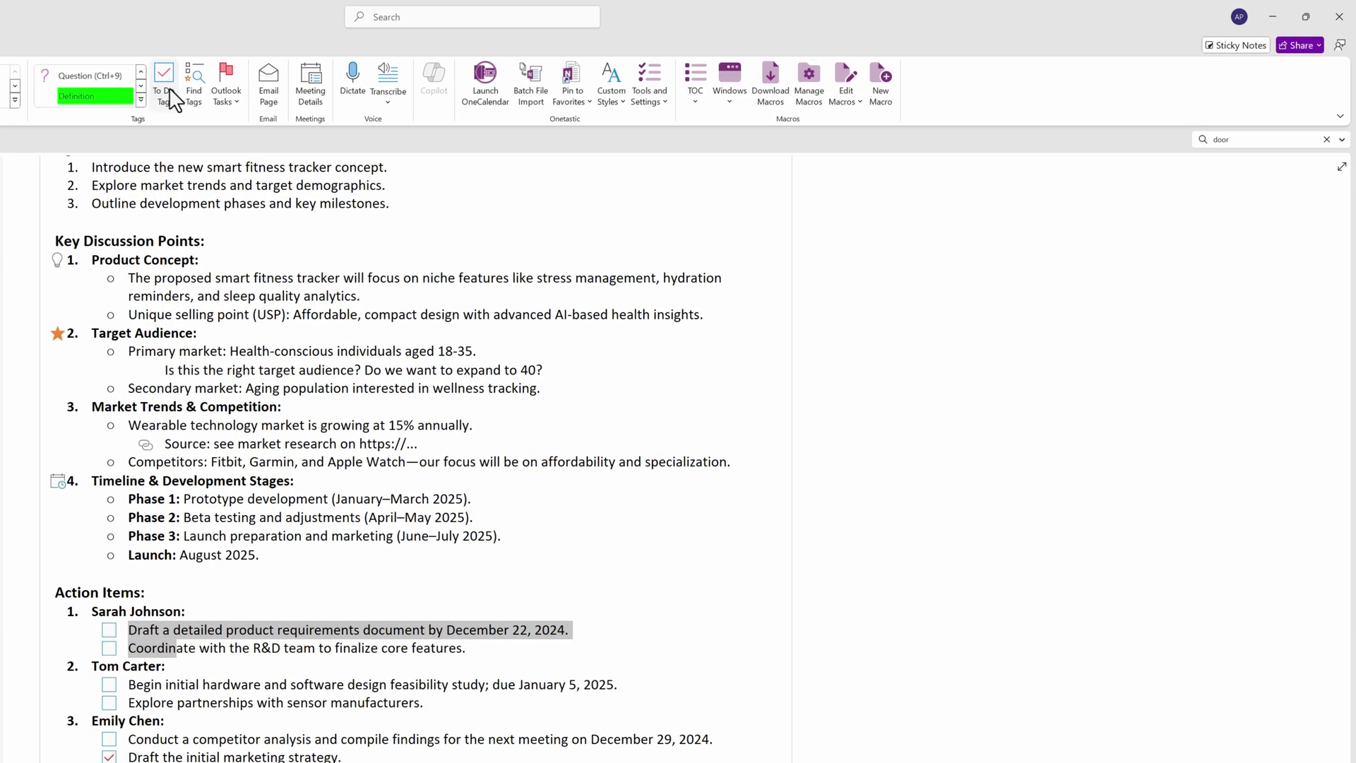
{"action": "left_click", "coordinate": [209, 646]}
{"action": "left_click", "coordinate": [110, 649]}
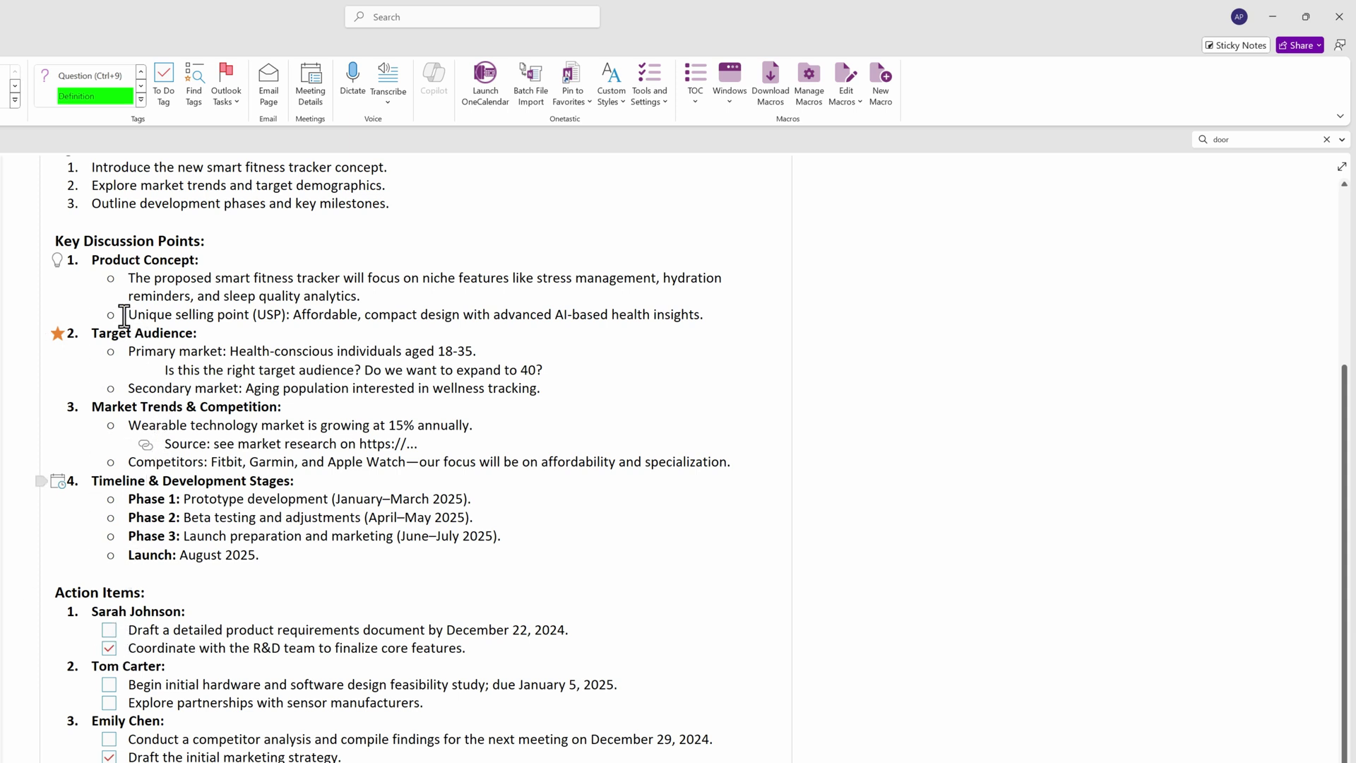
Step: Apply the Definition tag to the 'Unique selling point (USP):' line
{"action": "left_click_drag", "start_coordinate": [124, 315], "coordinate": [289, 316]}
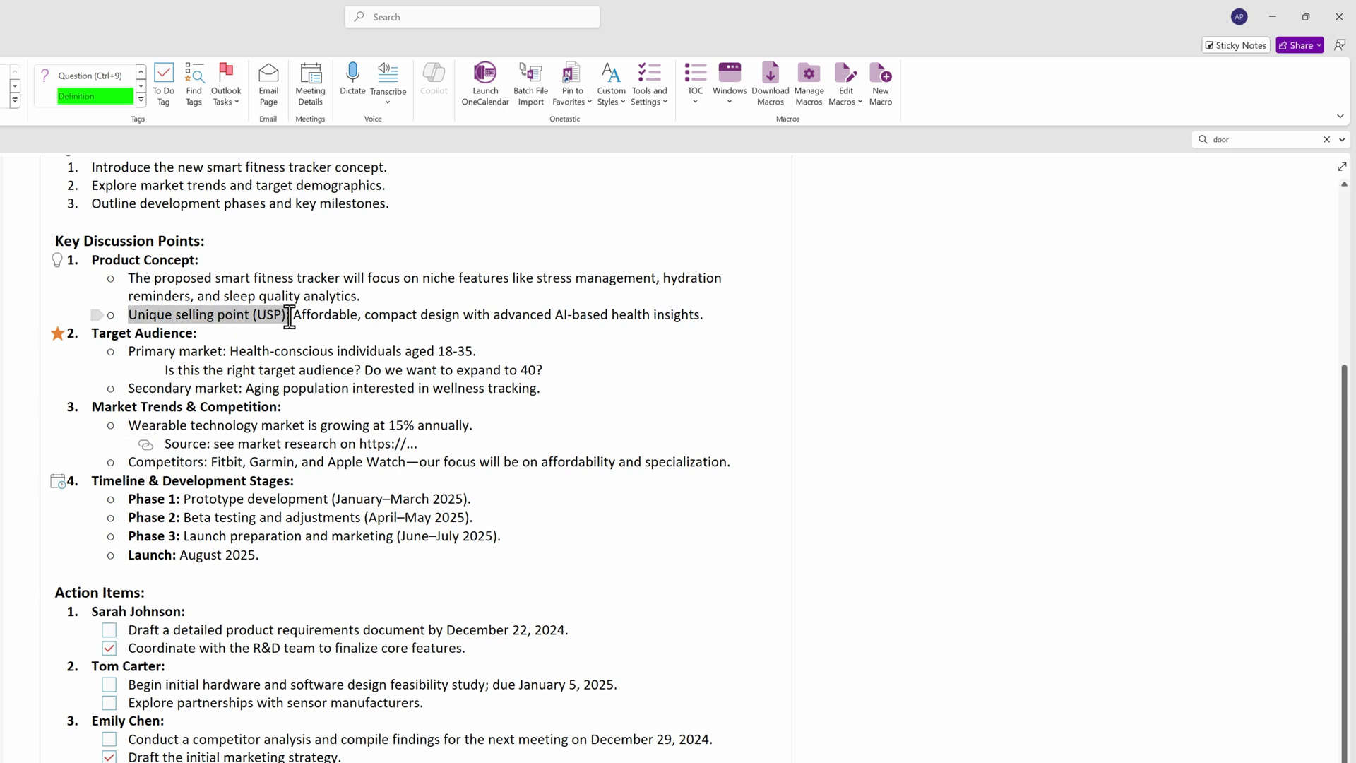
{"action": "left_click_drag", "start_coordinate": [289, 316], "coordinate": [290, 316]}
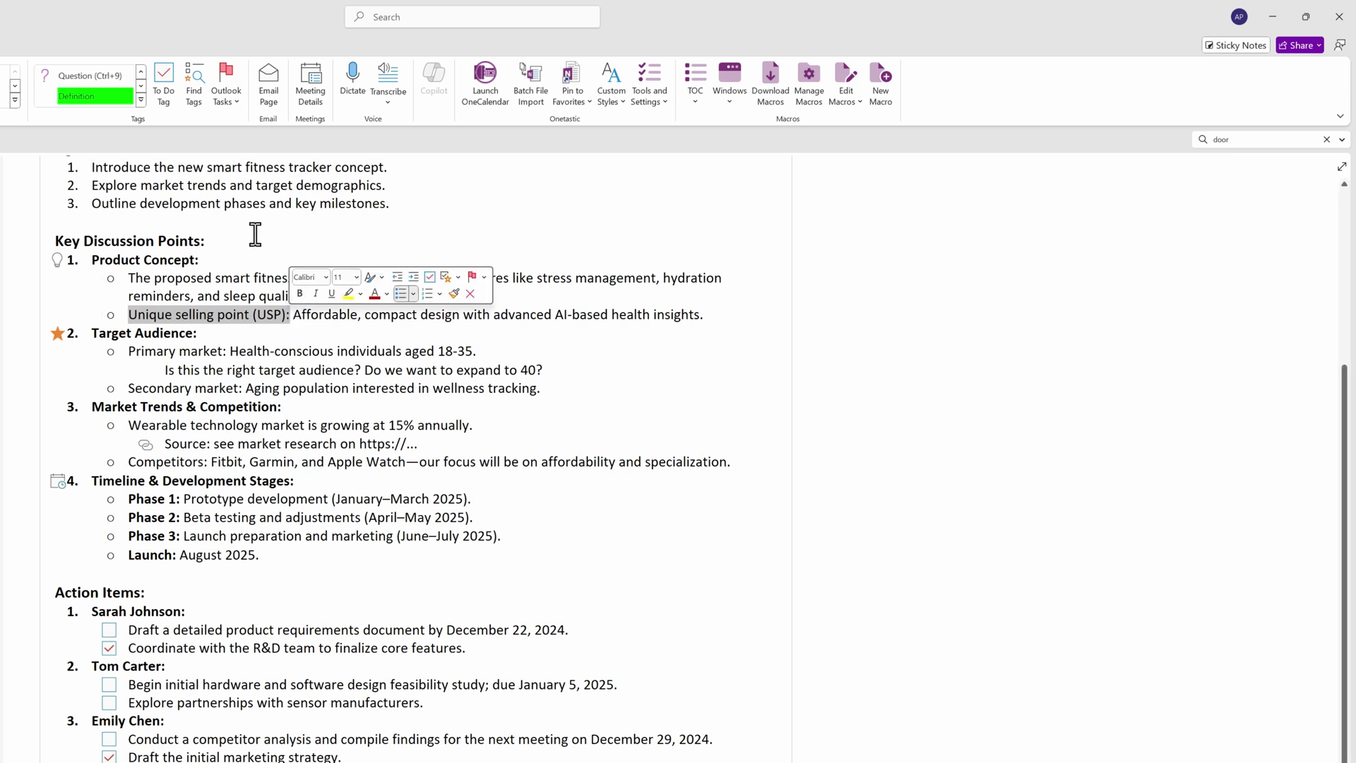
{"action": "left_click", "coordinate": [141, 100]}
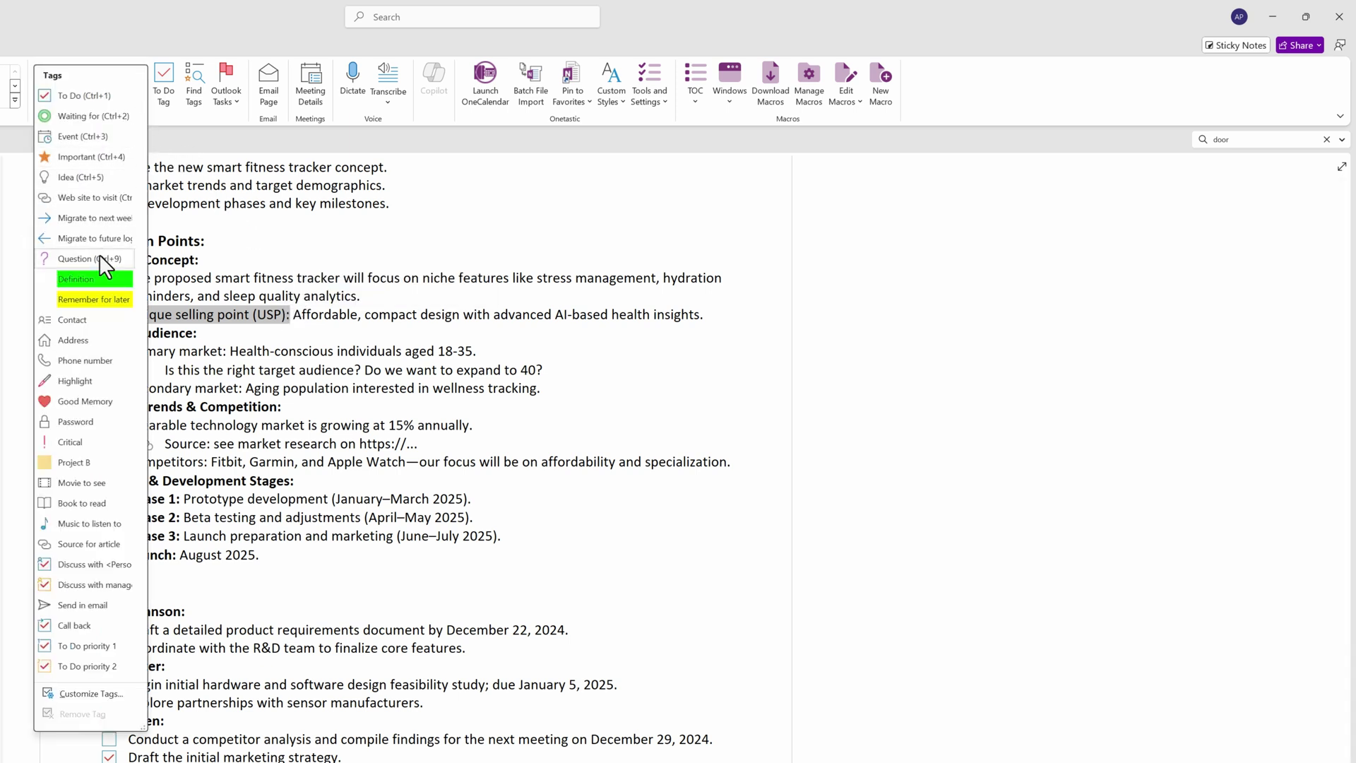
{"action": "left_click", "coordinate": [86, 279]}
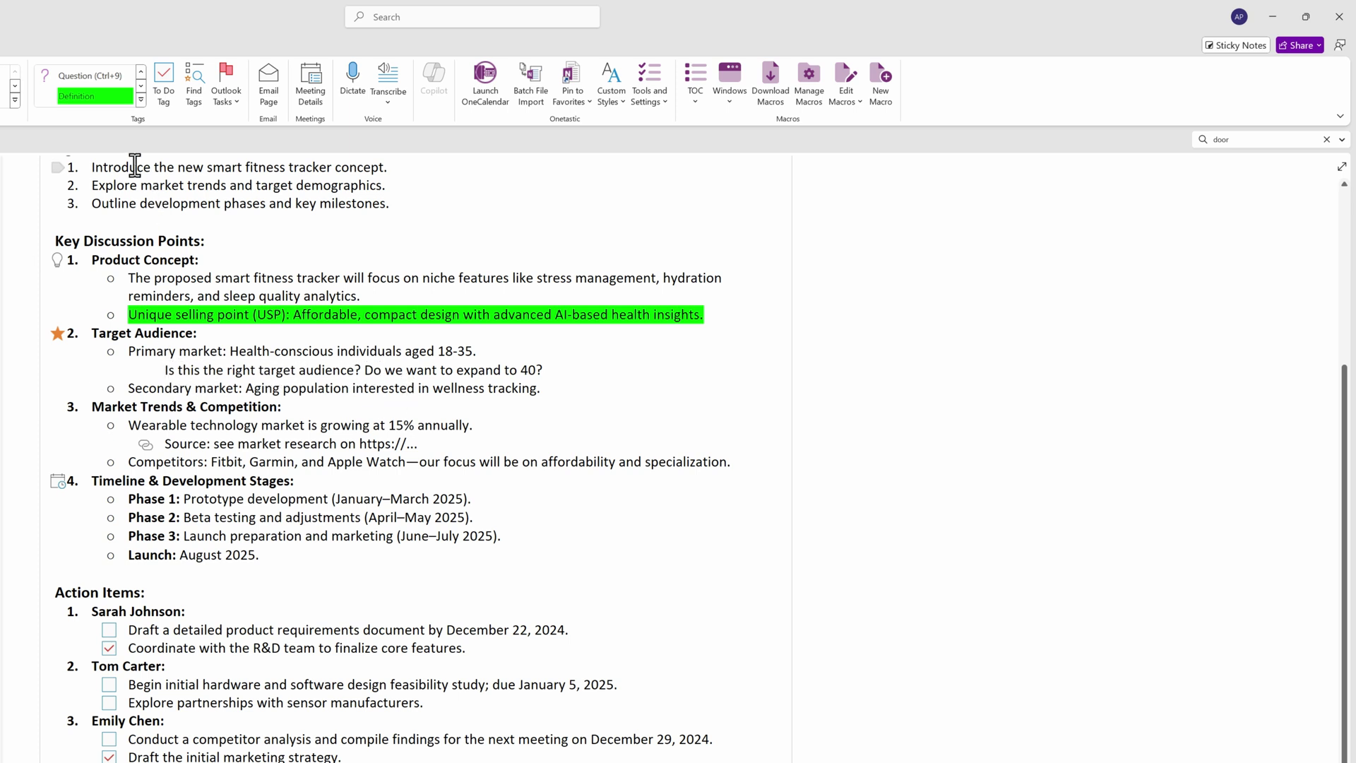
Step: Tag the target-audience, color theory and font pairing questions as Questions, moving on to the raster-versus-vector question
{"action": "left_click", "coordinate": [105, 78]}
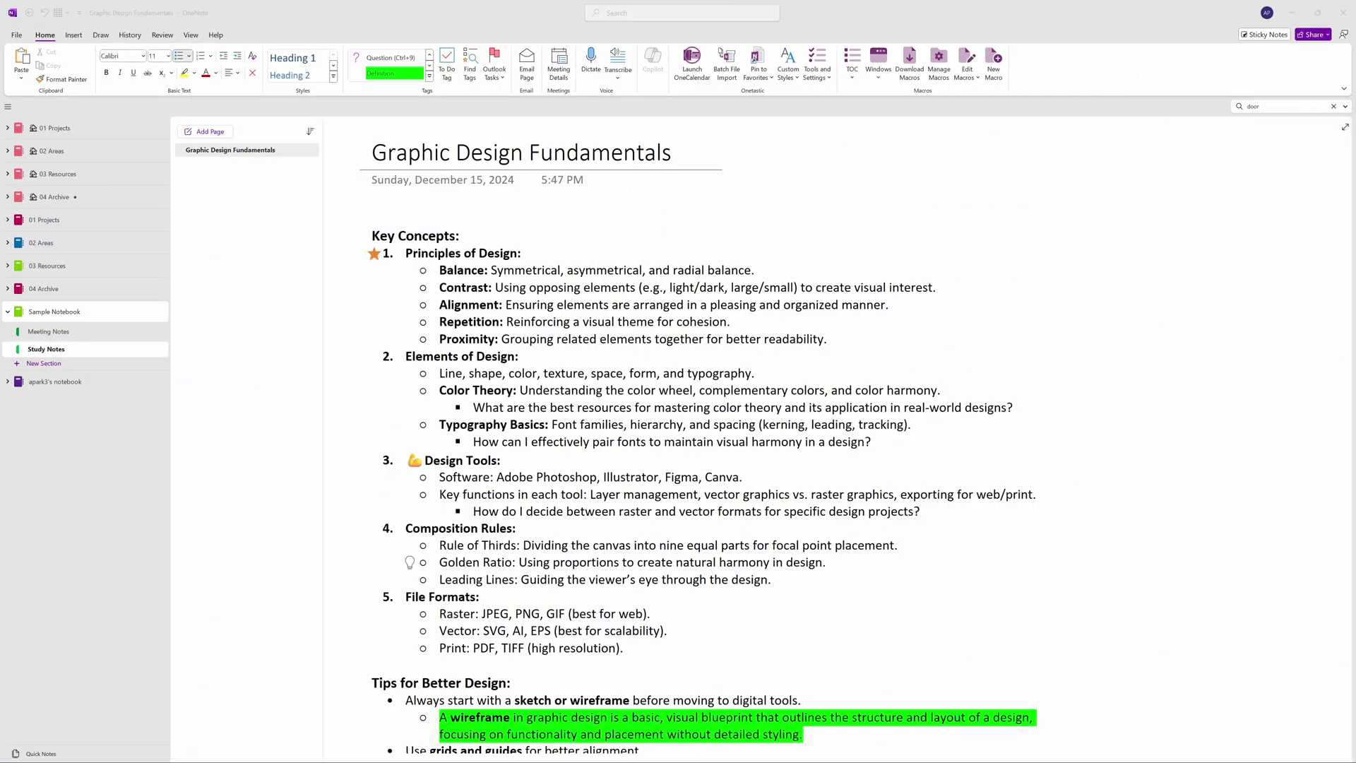
{"action": "left_click", "coordinate": [1169, 298]}
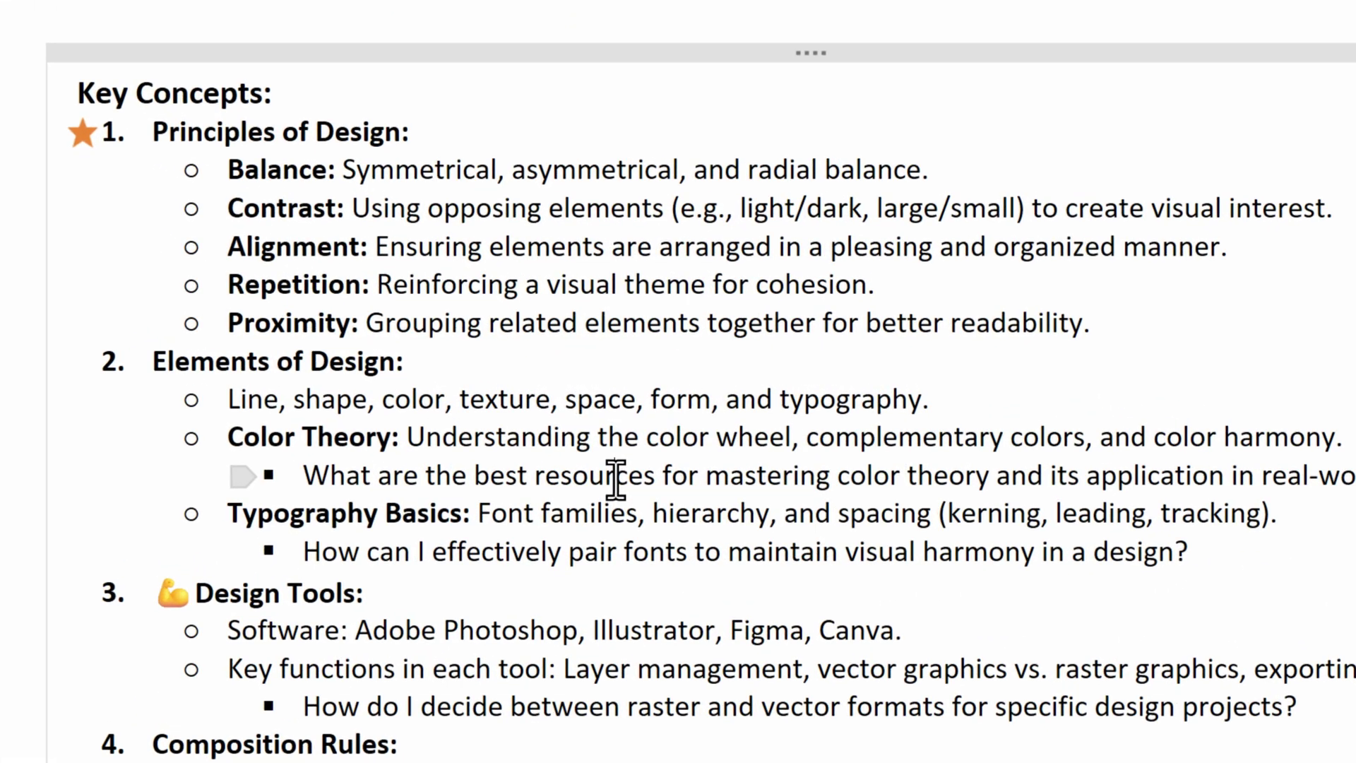
{"action": "left_click", "coordinate": [600, 408]}
{"action": "key", "text": "ctrl+9"}
{"action": "left_click", "coordinate": [413, 556]}
{"action": "key", "text": "ctrl+9"}
{"action": "left_click", "coordinate": [318, 702]}
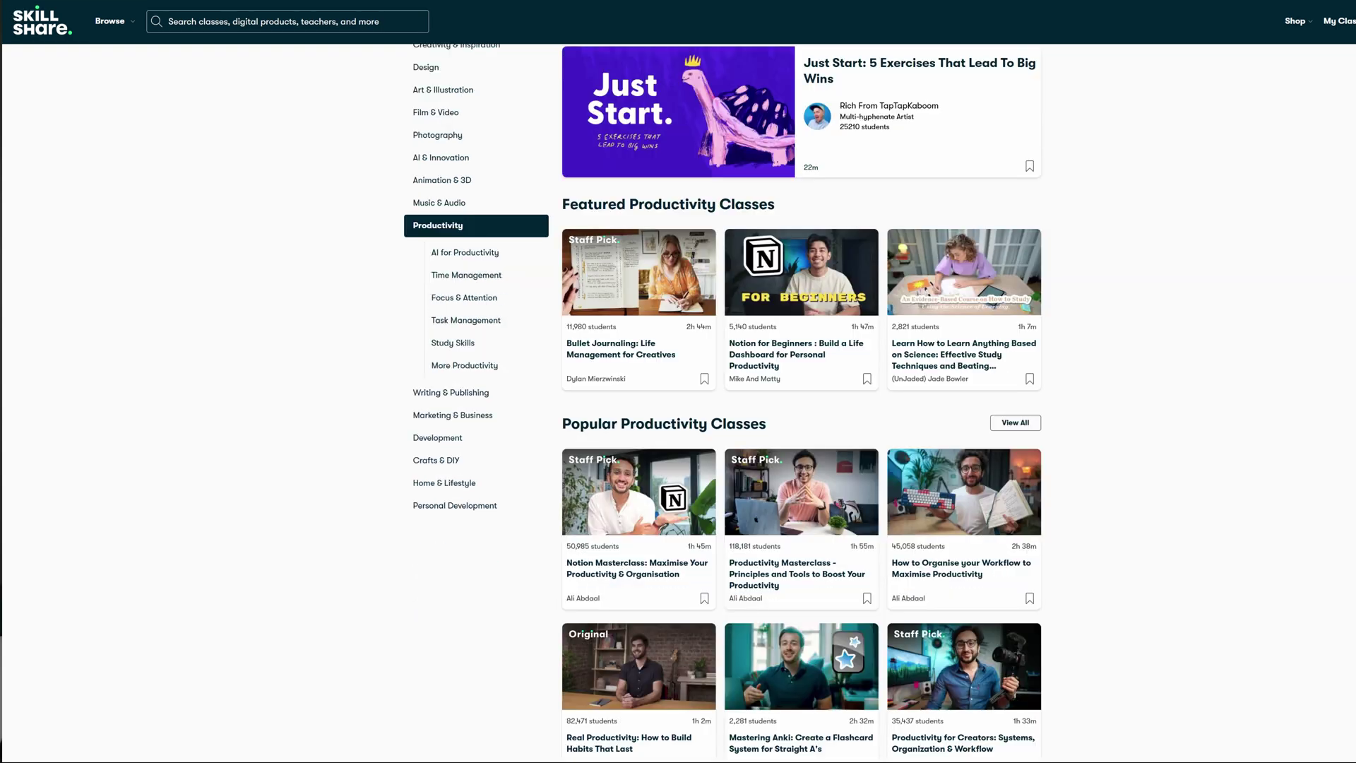
Step: Open the Notion Masterclass and Unlocking Your Potential classes in Skillshare
{"action": "left_click", "coordinate": [640, 436]}
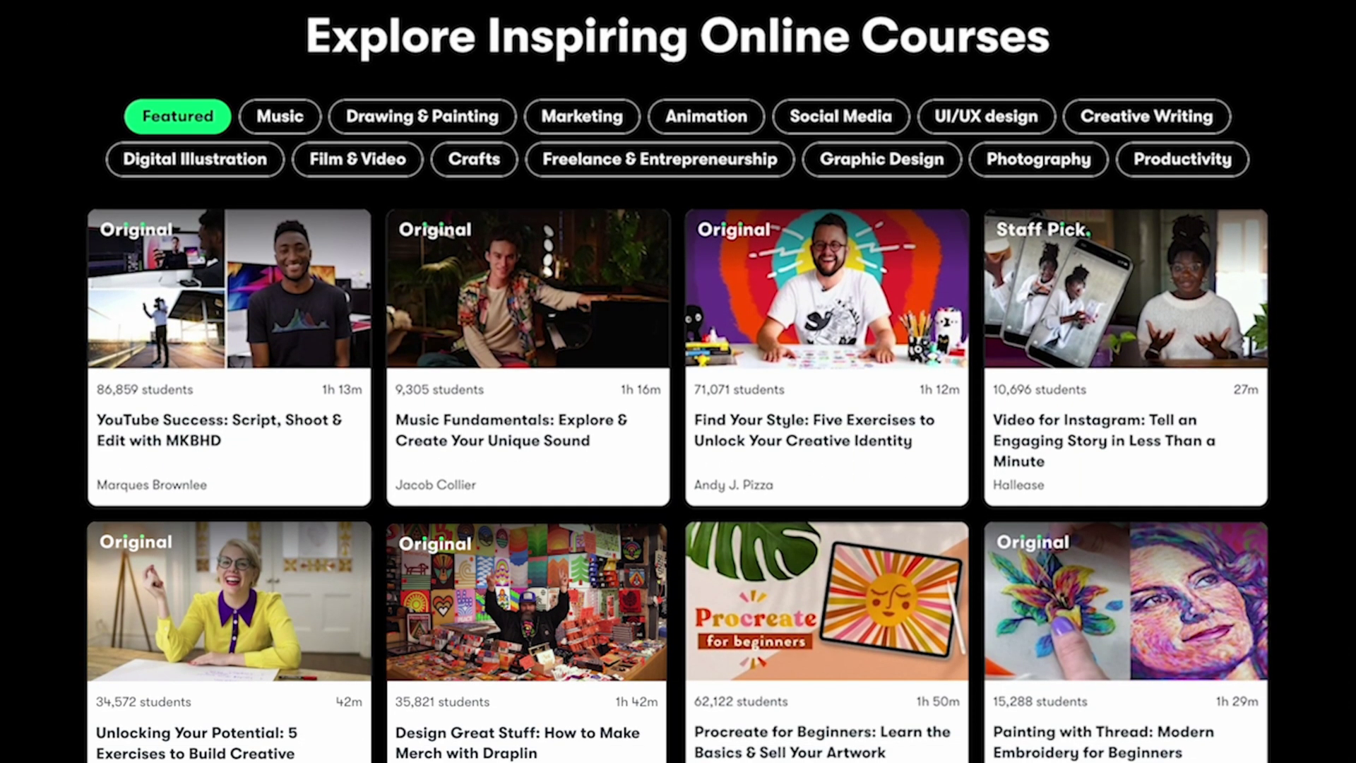
{"action": "mouse_move", "coordinate": [227, 680]}
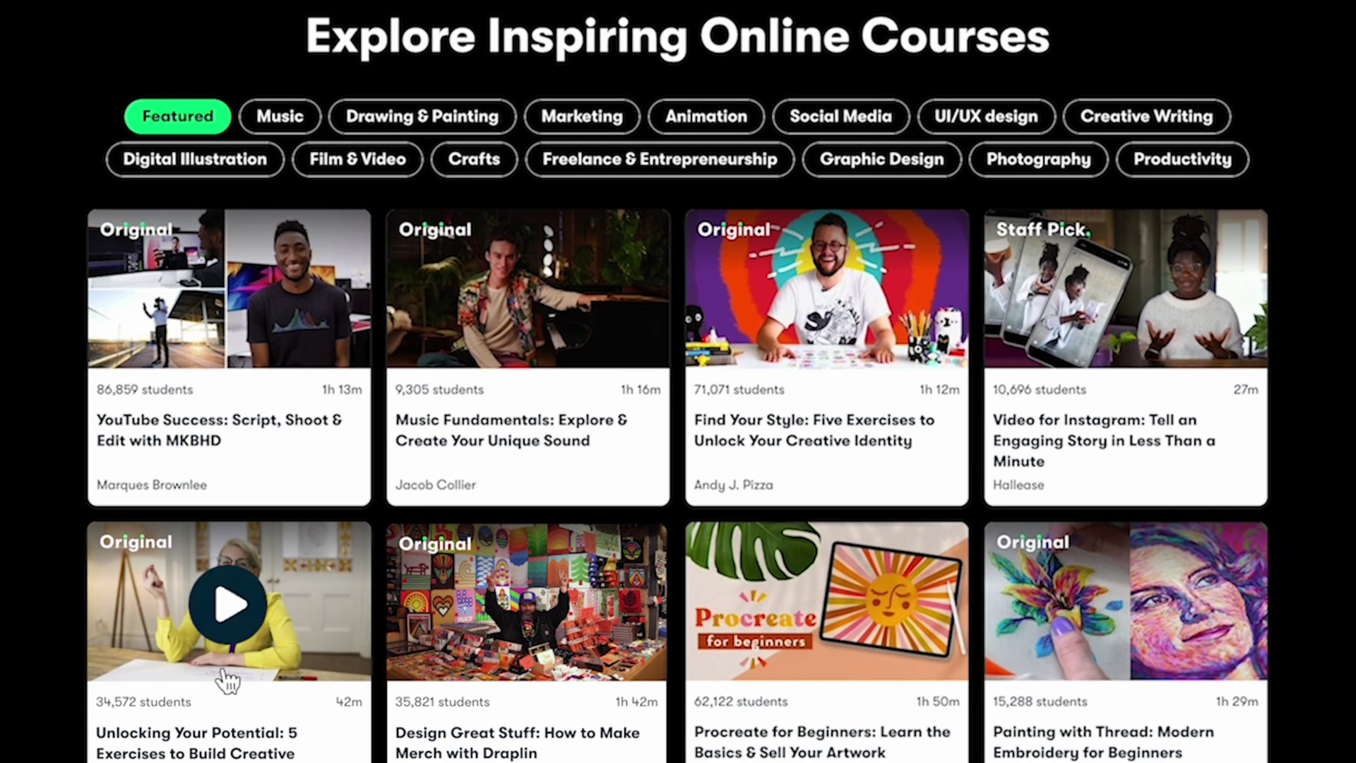
{"action": "left_click", "coordinate": [340, 650]}
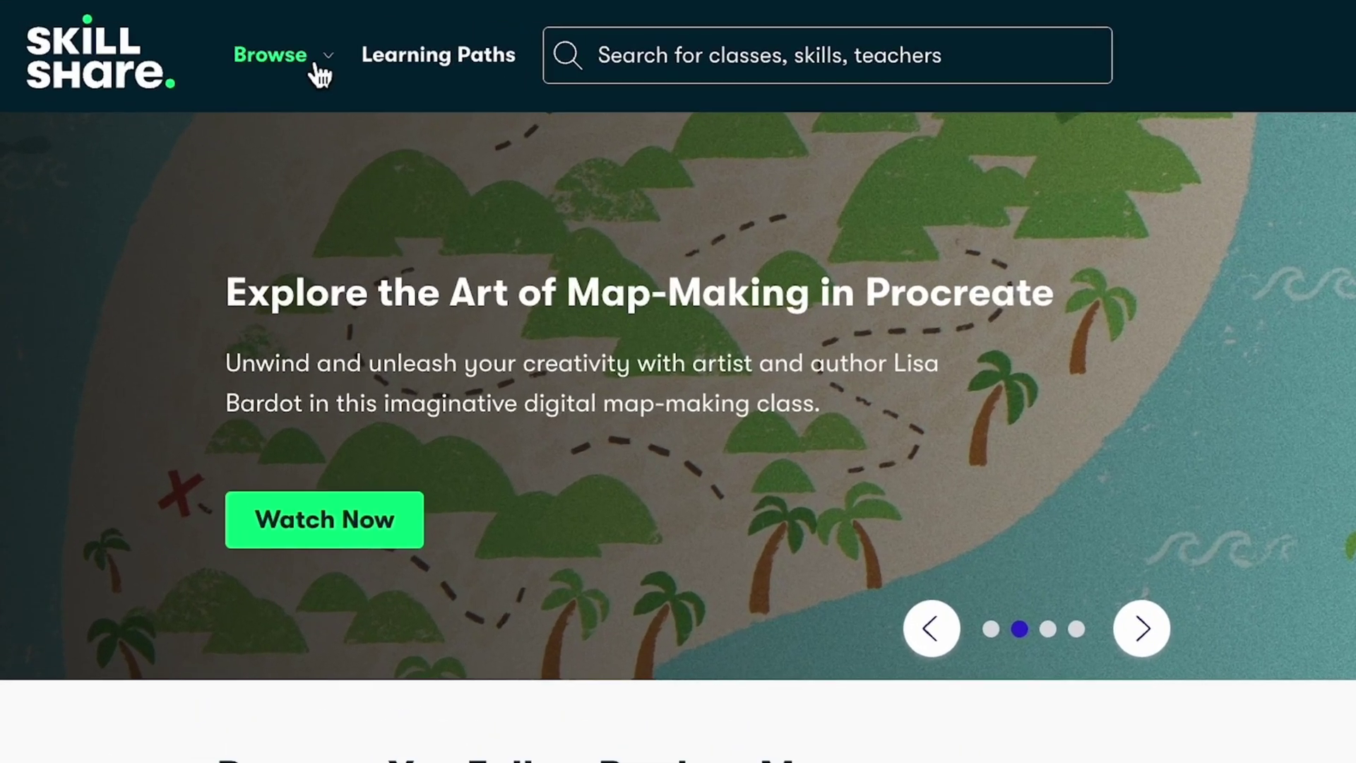
Step: Browse the Creative Career category and scroll through the Grow Your First YouTube Channel learning path
{"action": "left_click", "coordinate": [222, 46]}
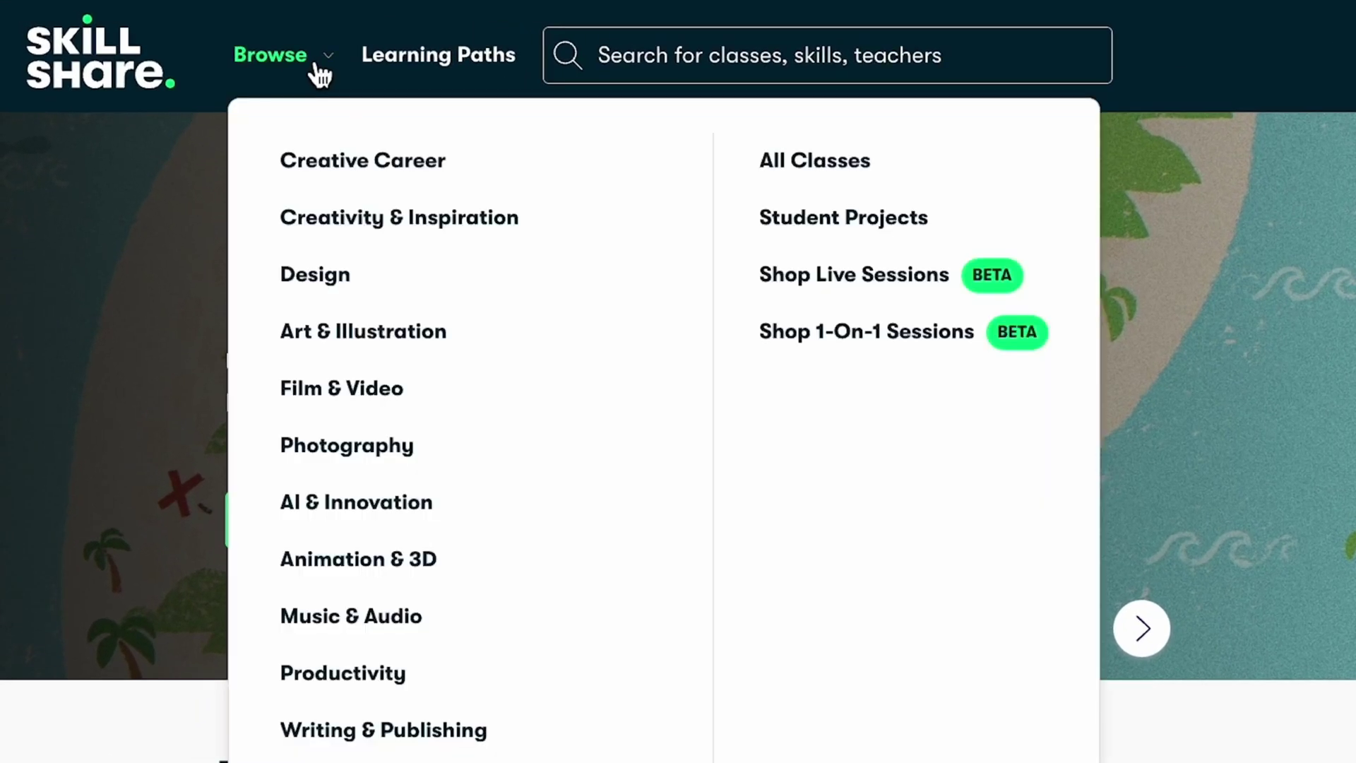
{"action": "left_click", "coordinate": [485, 168]}
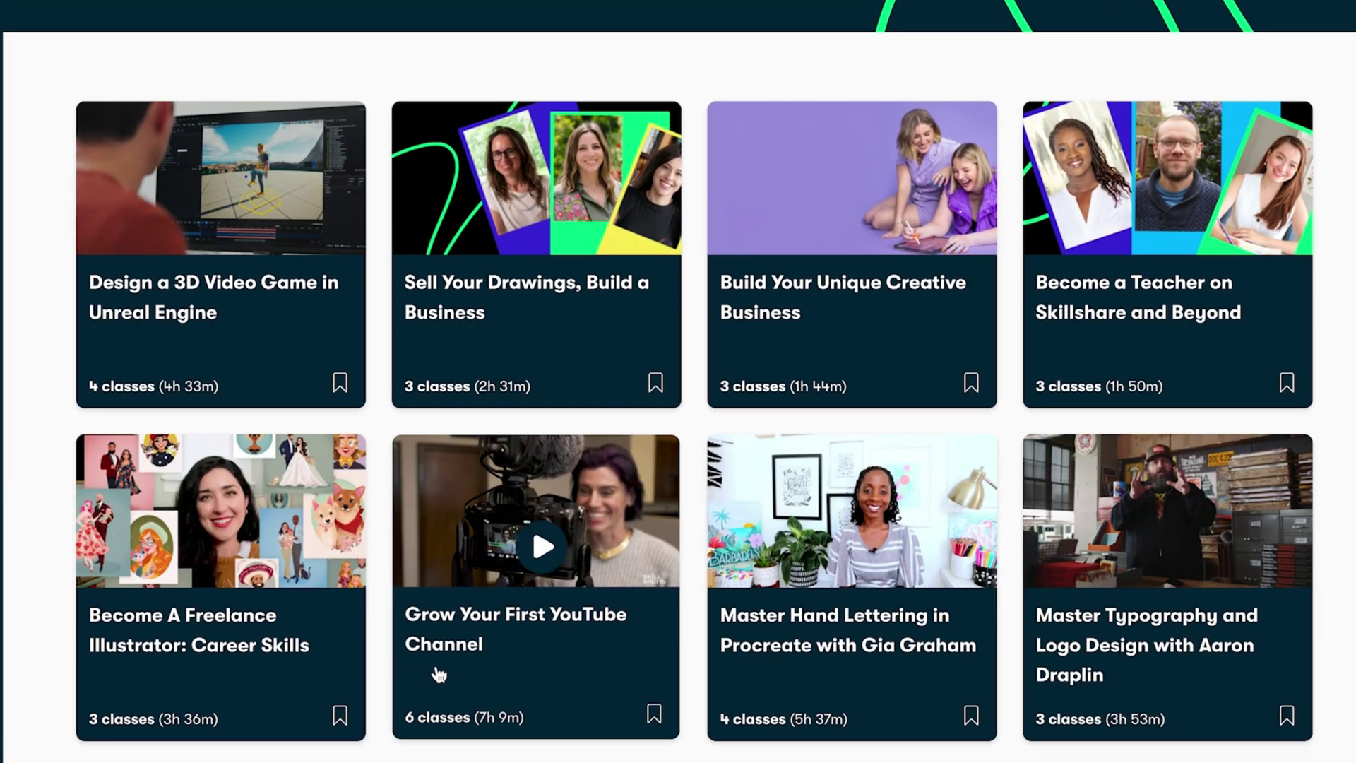
{"action": "left_click", "coordinate": [441, 676]}
{"action": "scroll", "coordinate": [678, 381], "scroll_direction": "down", "scroll_amount": 2}
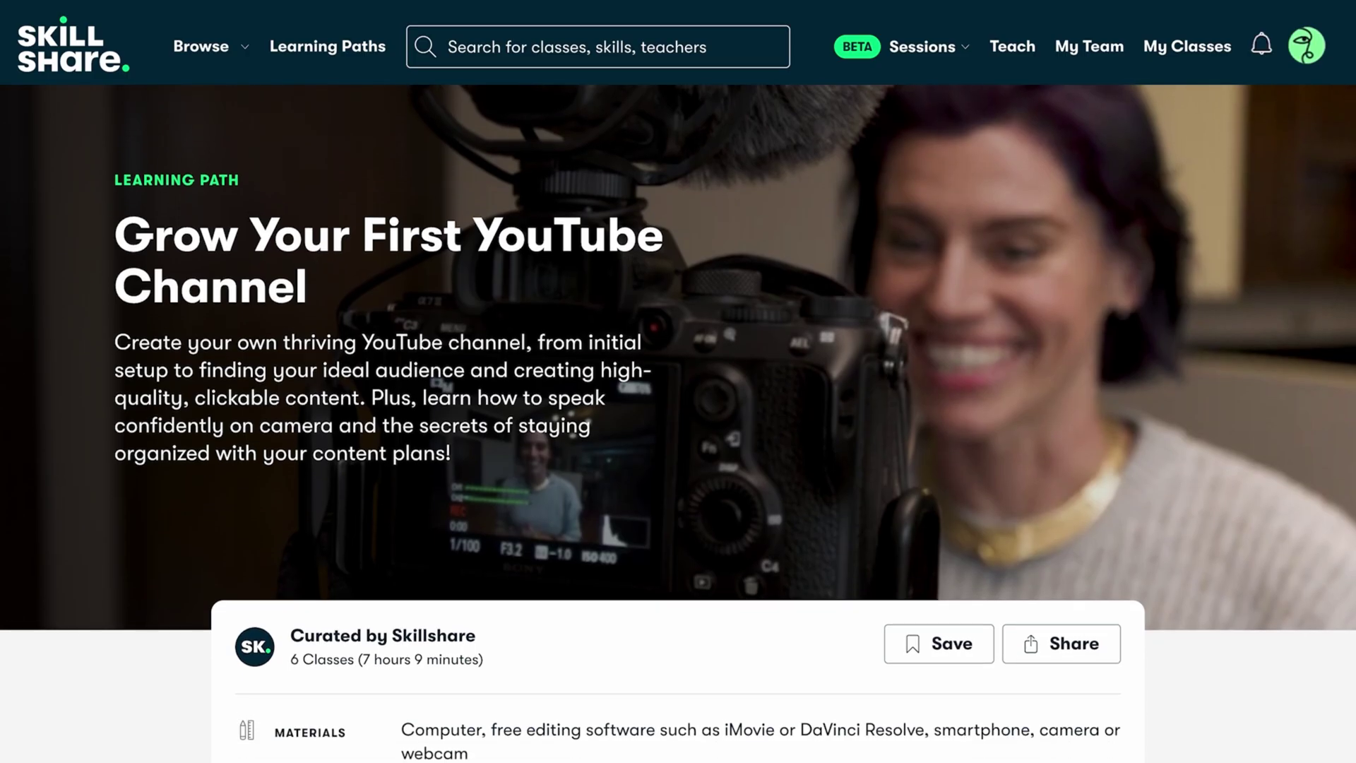
{"action": "scroll", "coordinate": [678, 382], "scroll_direction": "down", "scroll_amount": 10}
{"action": "scroll", "coordinate": [678, 382], "scroll_direction": "down", "scroll_amount": 14}
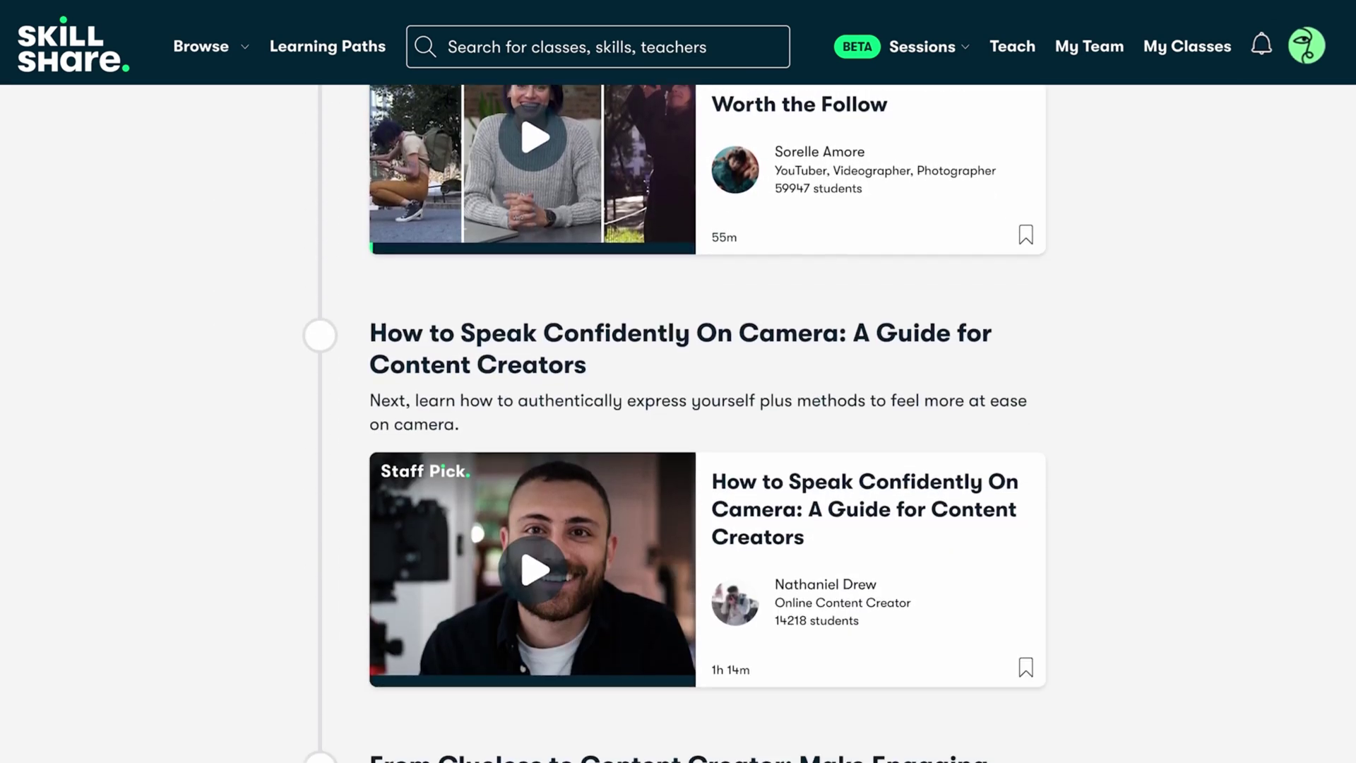
{"action": "scroll", "coordinate": [679, 381], "scroll_direction": "down", "scroll_amount": 12}
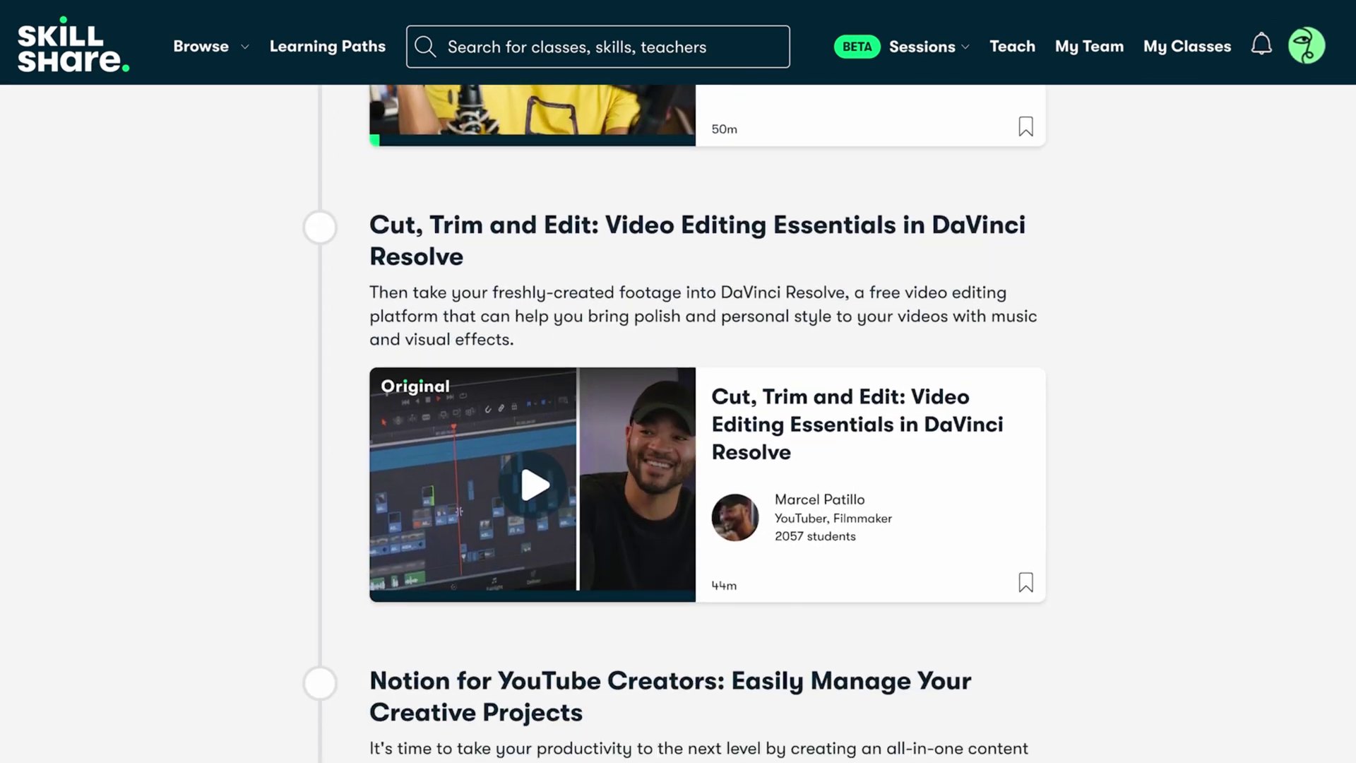
{"action": "scroll", "coordinate": [678, 381], "scroll_direction": "down", "scroll_amount": 4}
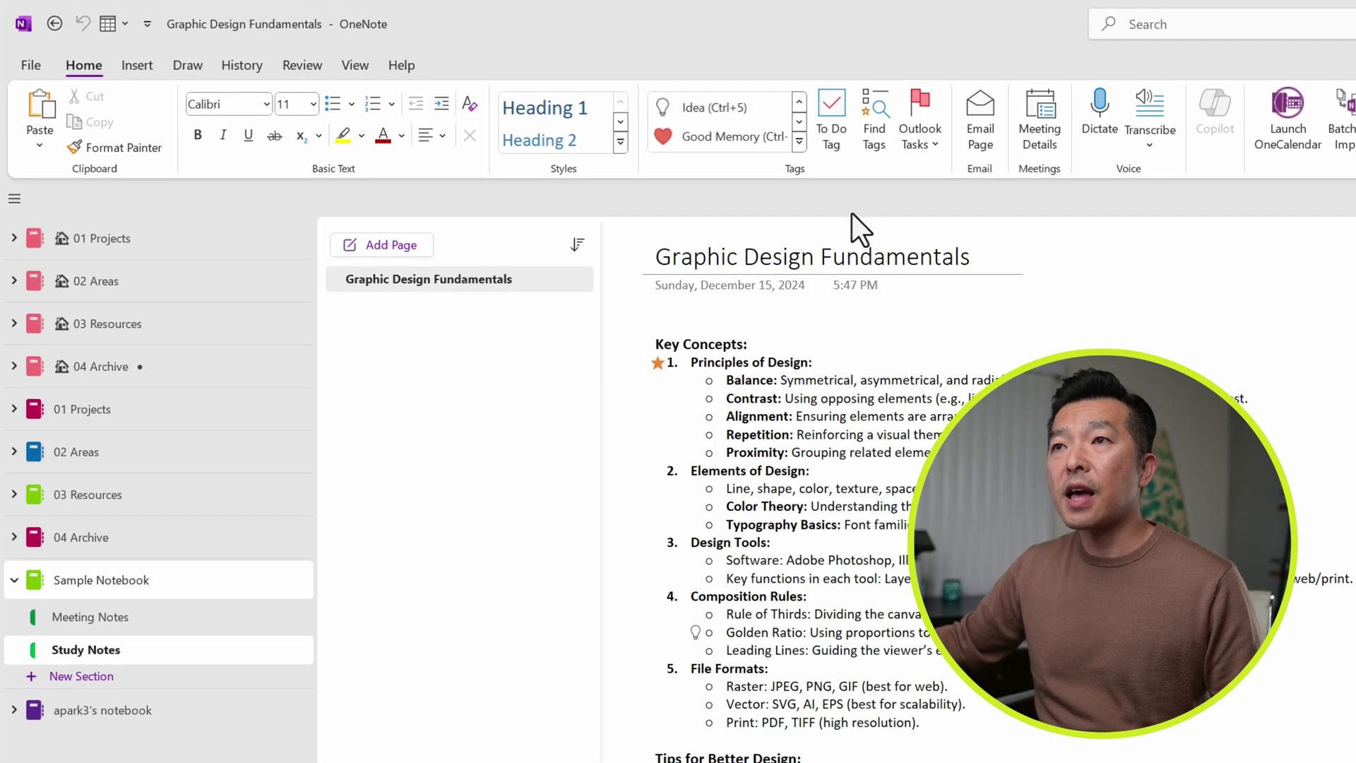
Step: Open Find Tags, keeping the search scope on All notebooks and grouping by Tag name
{"action": "left_click", "coordinate": [874, 132]}
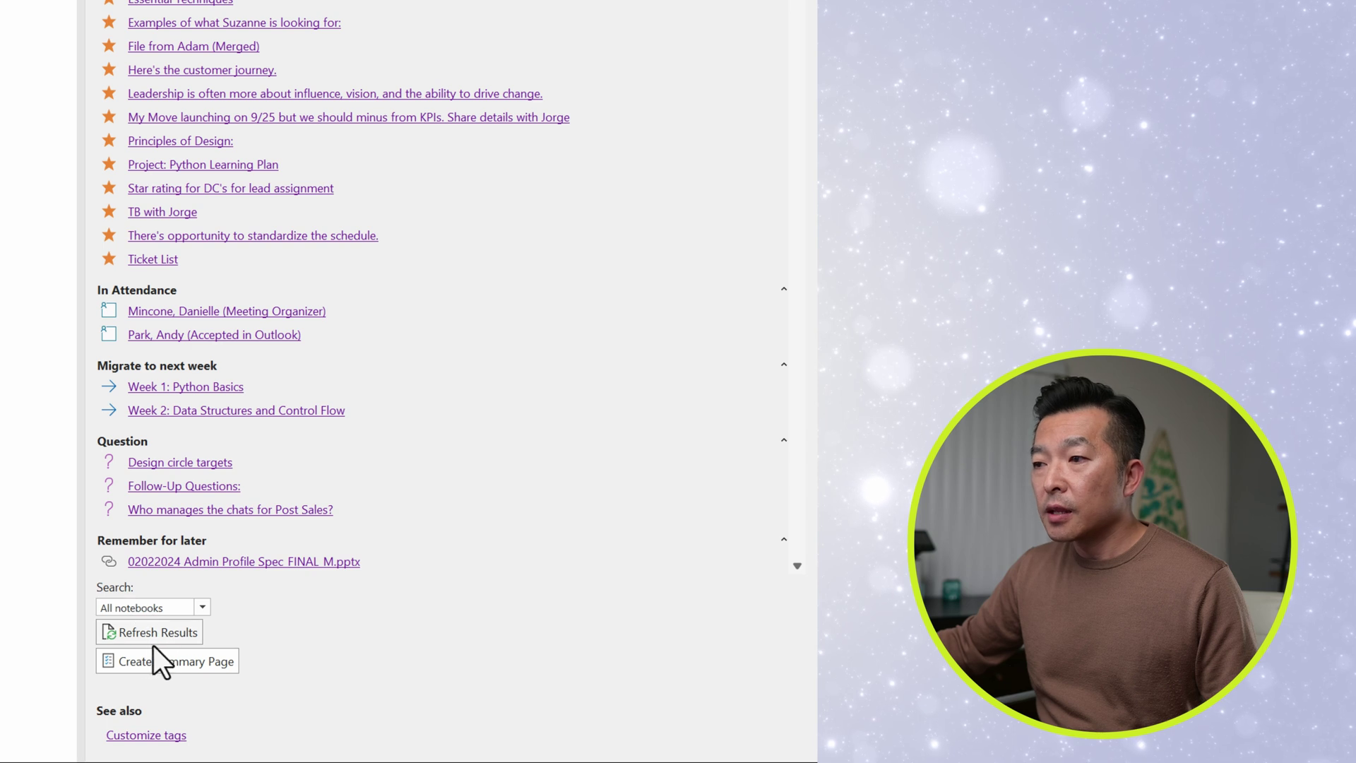
{"action": "left_click", "coordinate": [201, 609]}
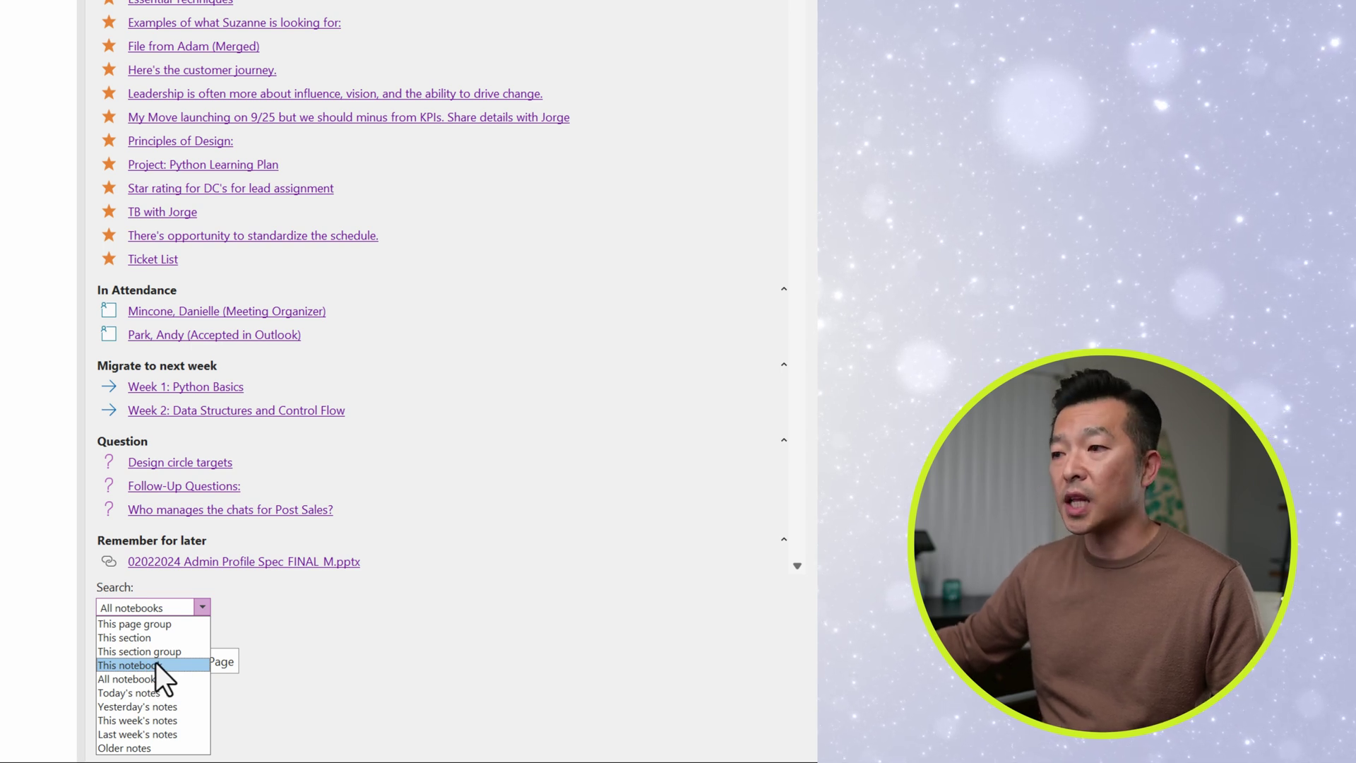
{"action": "left_click", "coordinate": [362, 633]}
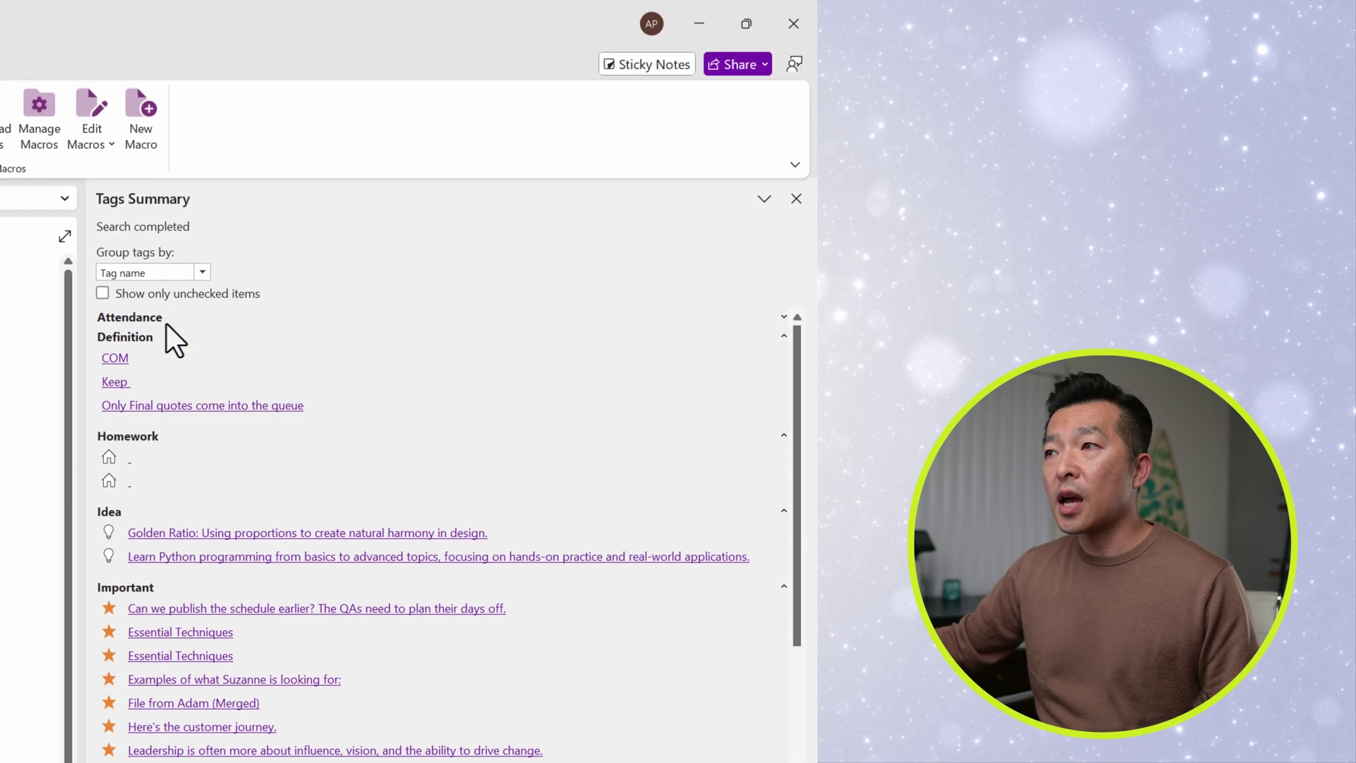
{"action": "left_click", "coordinate": [201, 272]}
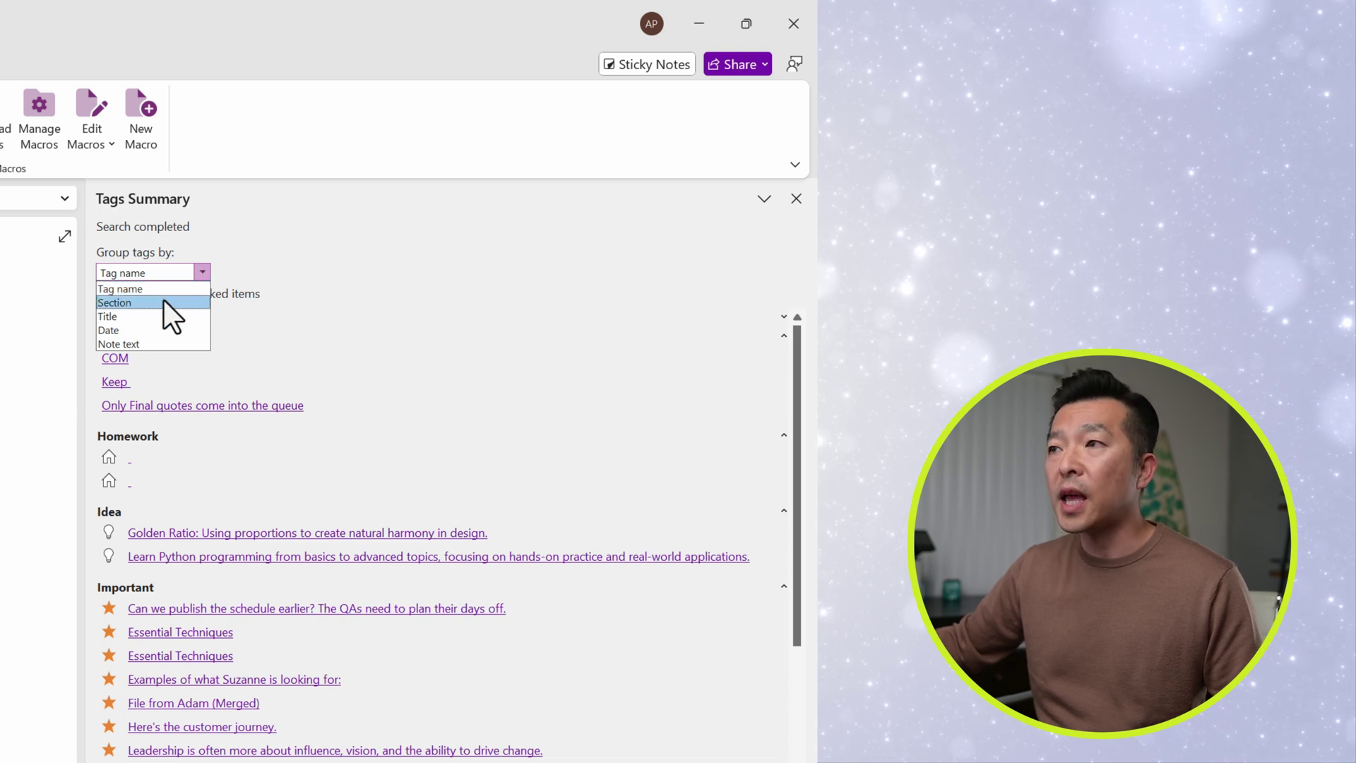
{"action": "left_click", "coordinate": [442, 311]}
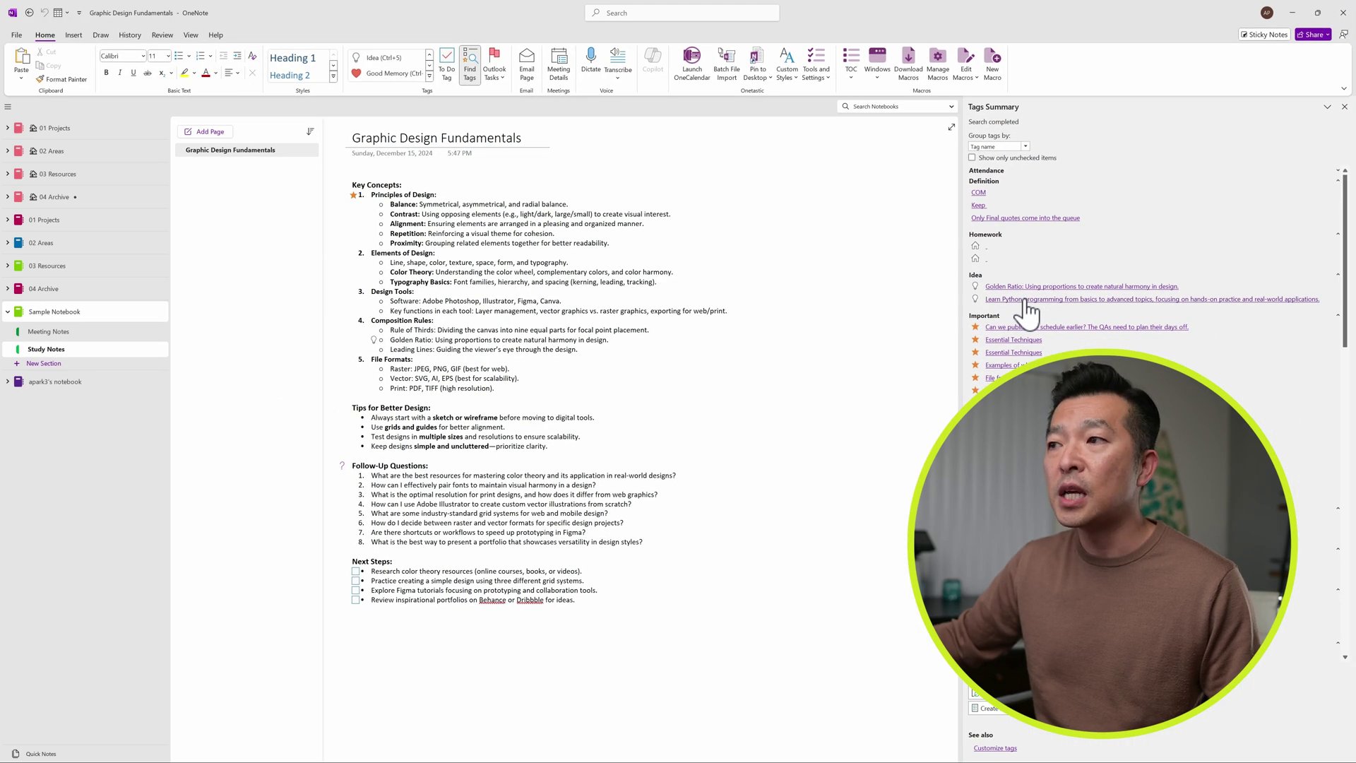
{"action": "left_click", "coordinate": [1025, 302]}
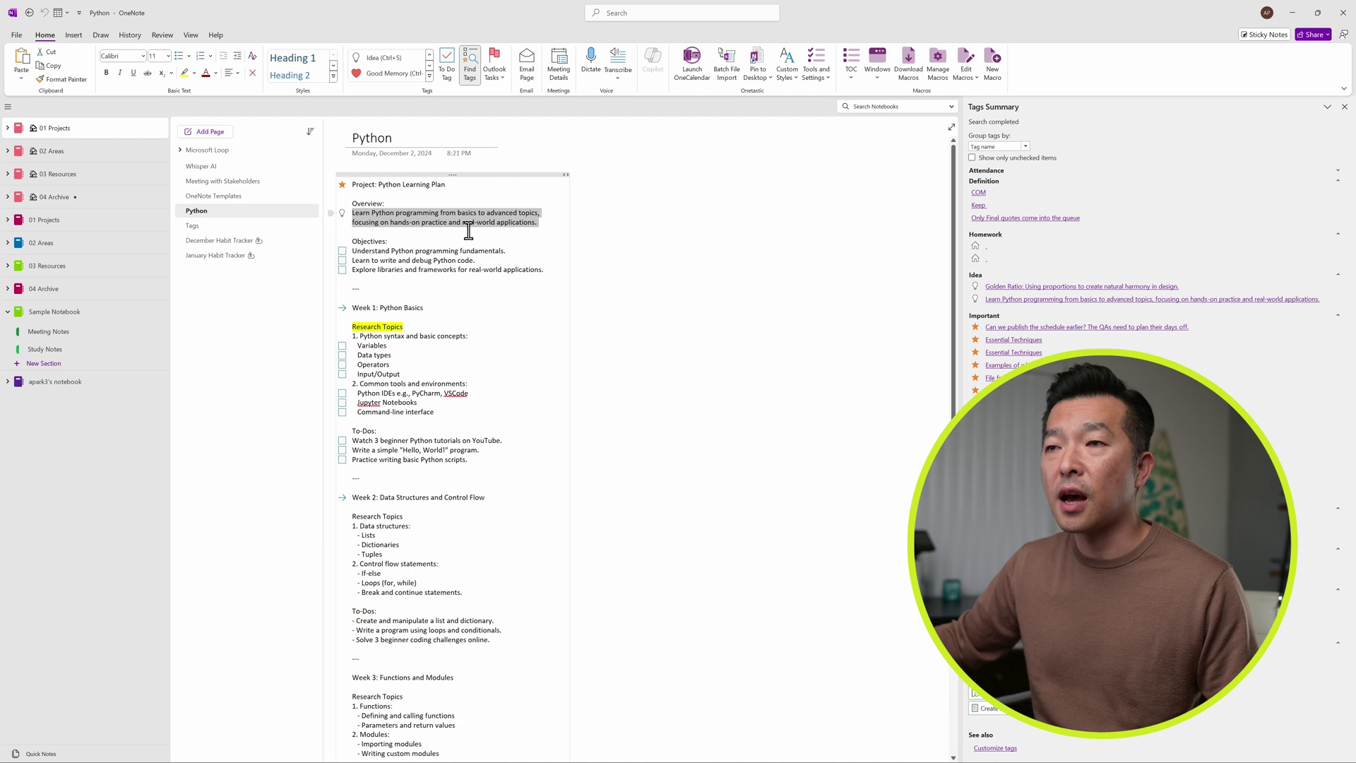
{"action": "left_click", "coordinate": [1015, 287]}
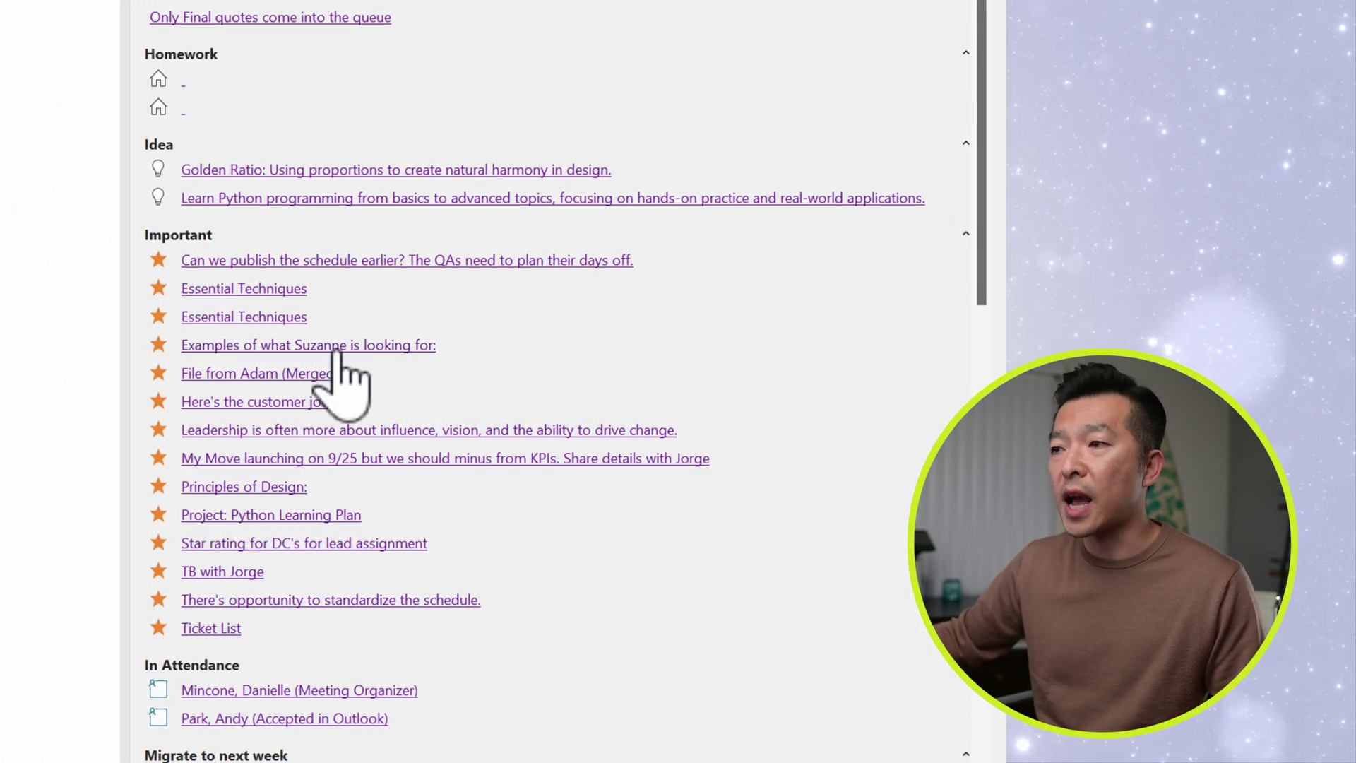
{"action": "scroll", "coordinate": [315, 351], "scroll_direction": "down", "scroll_amount": 3}
{"action": "scroll", "coordinate": [312, 332], "scroll_direction": "down", "scroll_amount": 4}
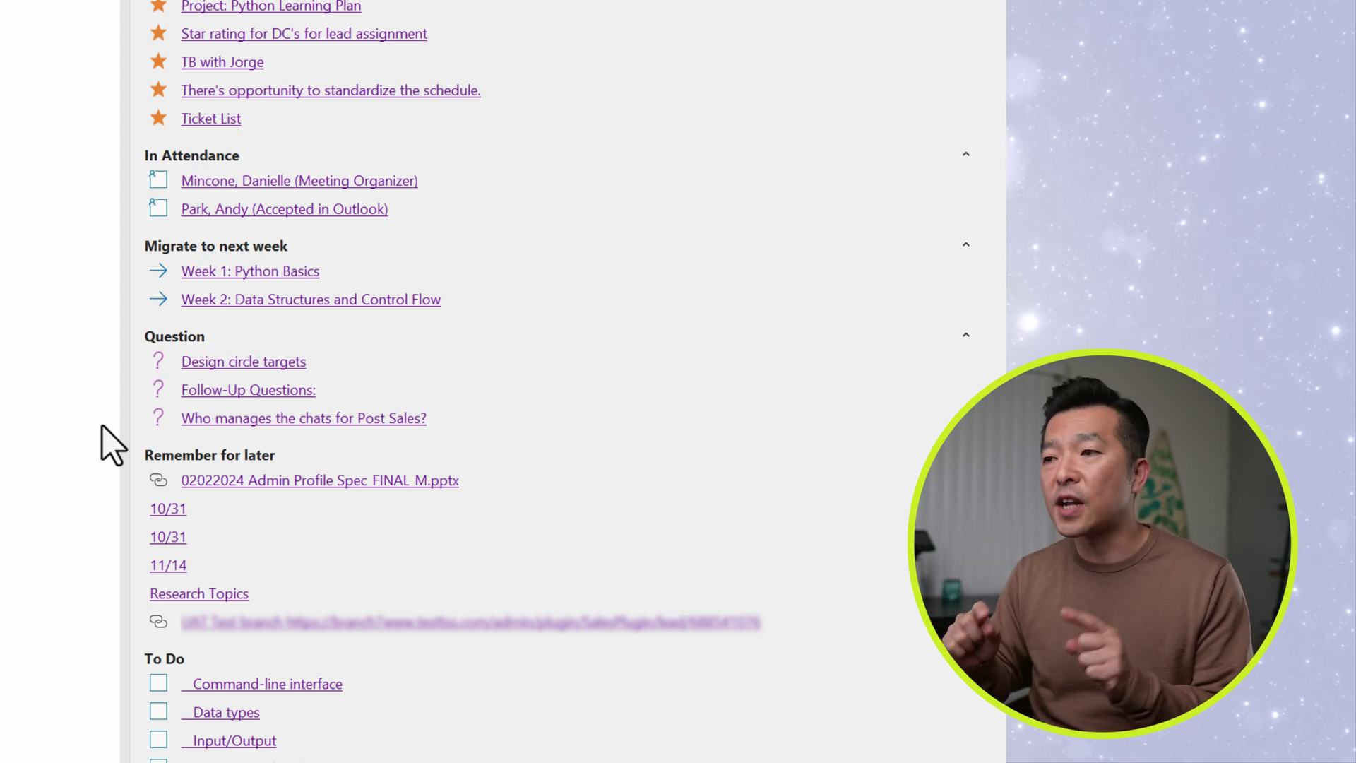
{"action": "scroll", "coordinate": [106, 445], "scroll_direction": "down", "scroll_amount": 4}
Step: Limit the Tags Summary to Today's notes, create the summary page, and review its eight follow-up questions
{"action": "scroll", "coordinate": [304, 618], "scroll_direction": "down", "scroll_amount": 2}
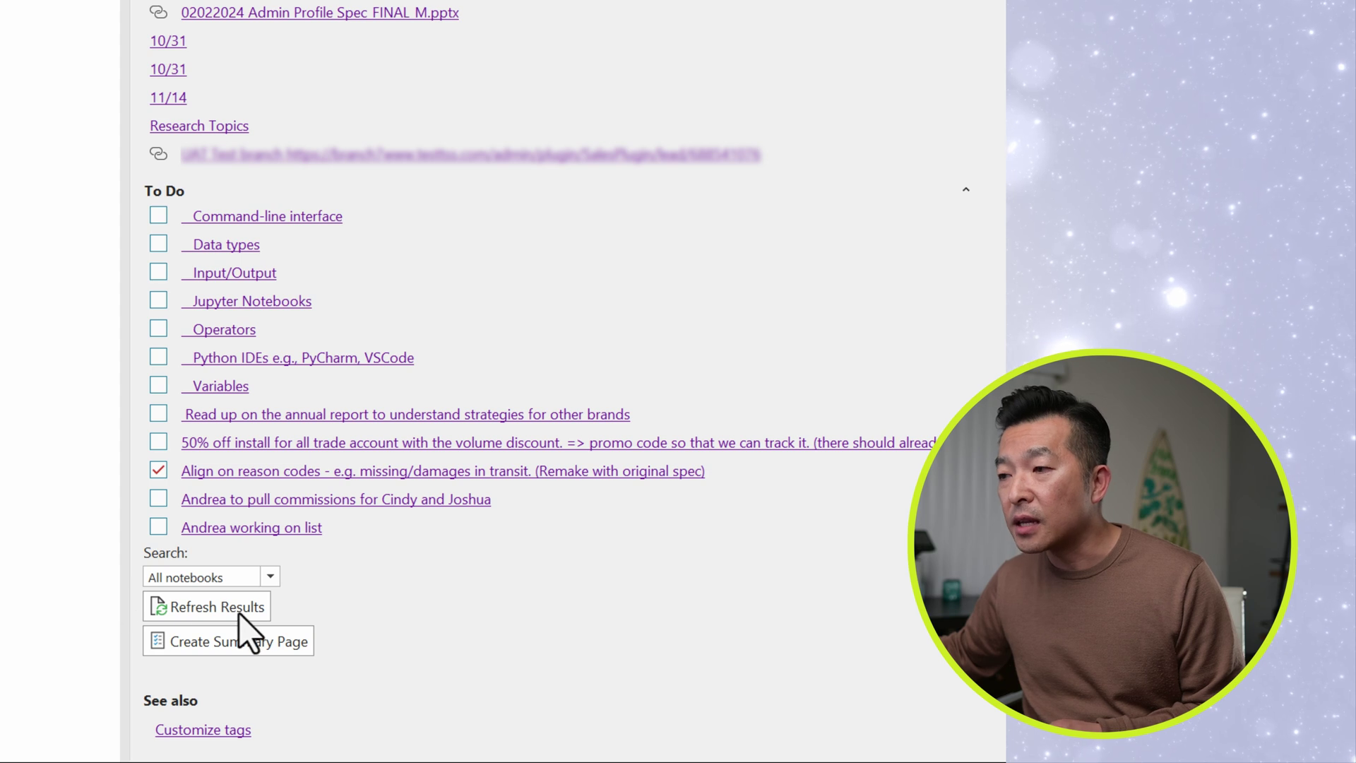
{"action": "left_click", "coordinate": [270, 575]}
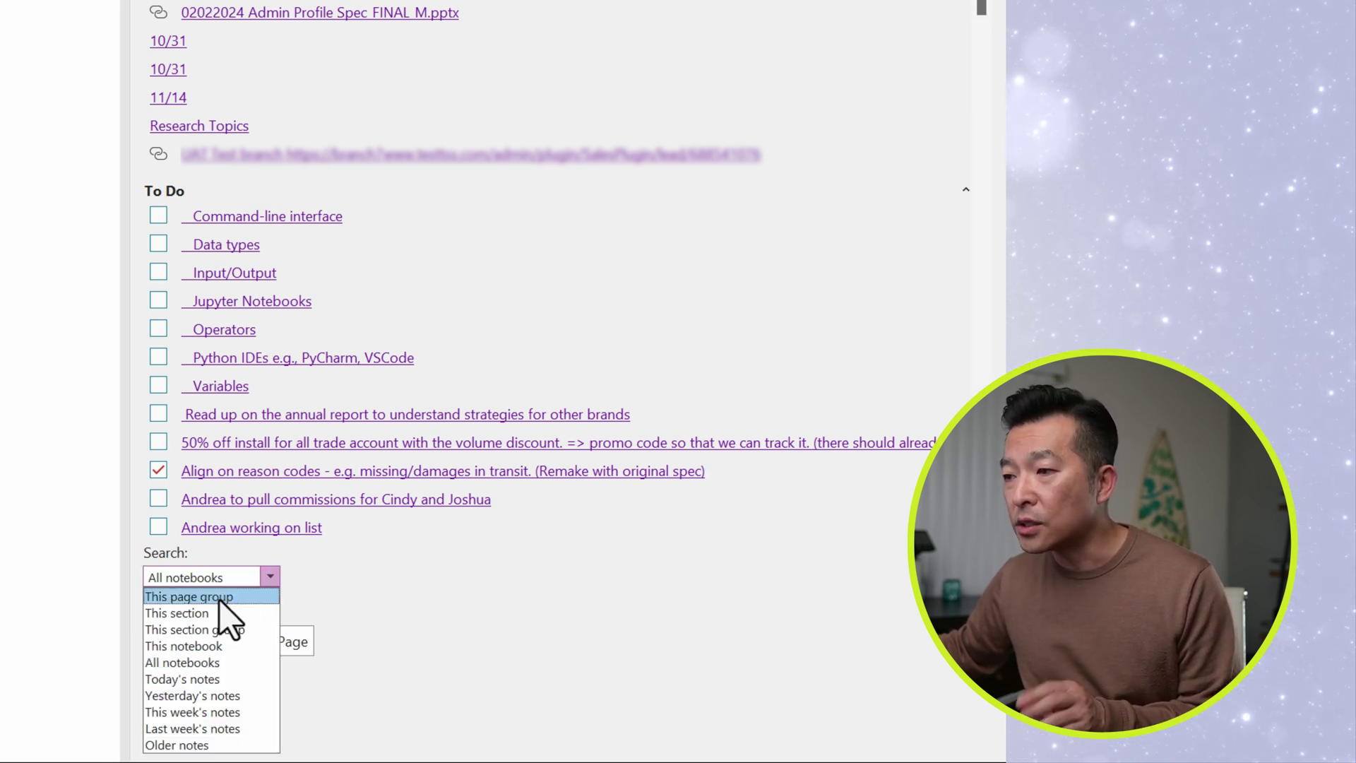
{"action": "left_click", "coordinate": [198, 680]}
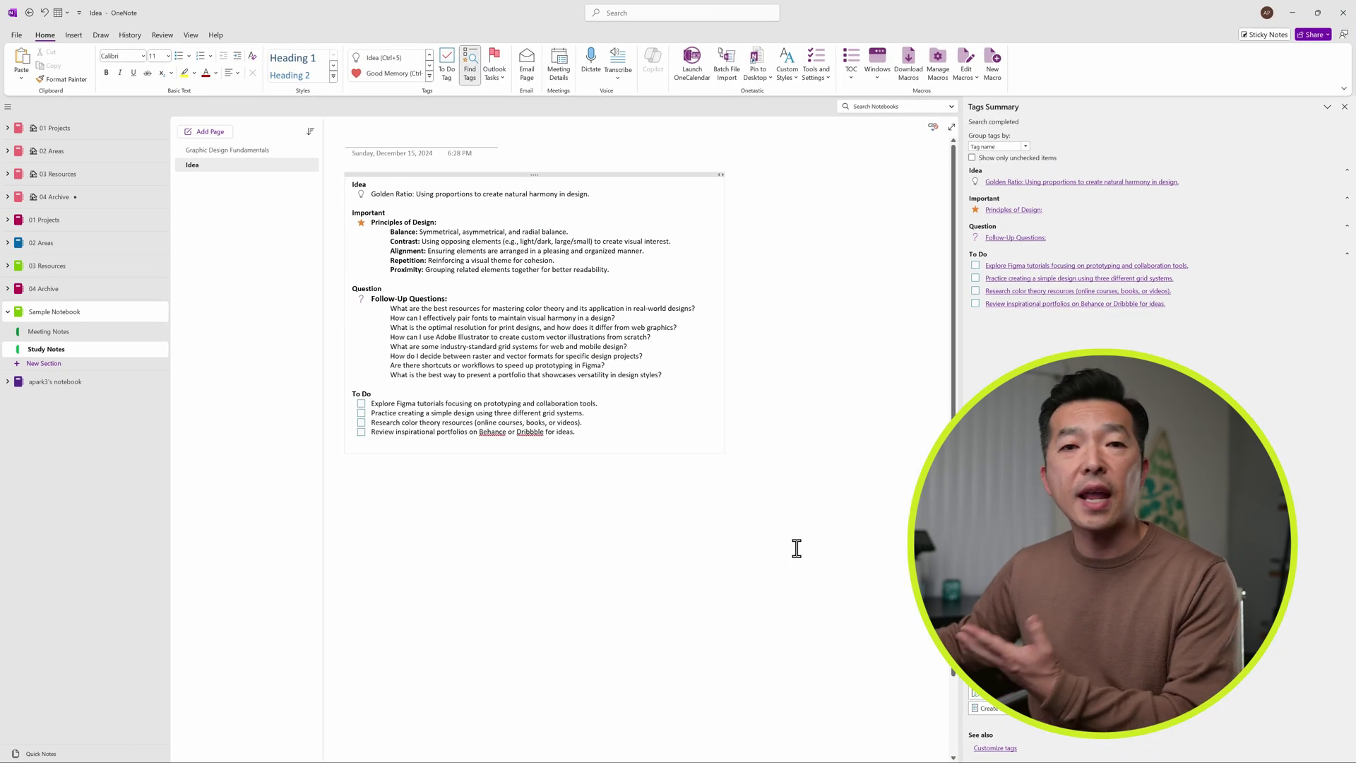
{"action": "left_click", "coordinate": [696, 549]}
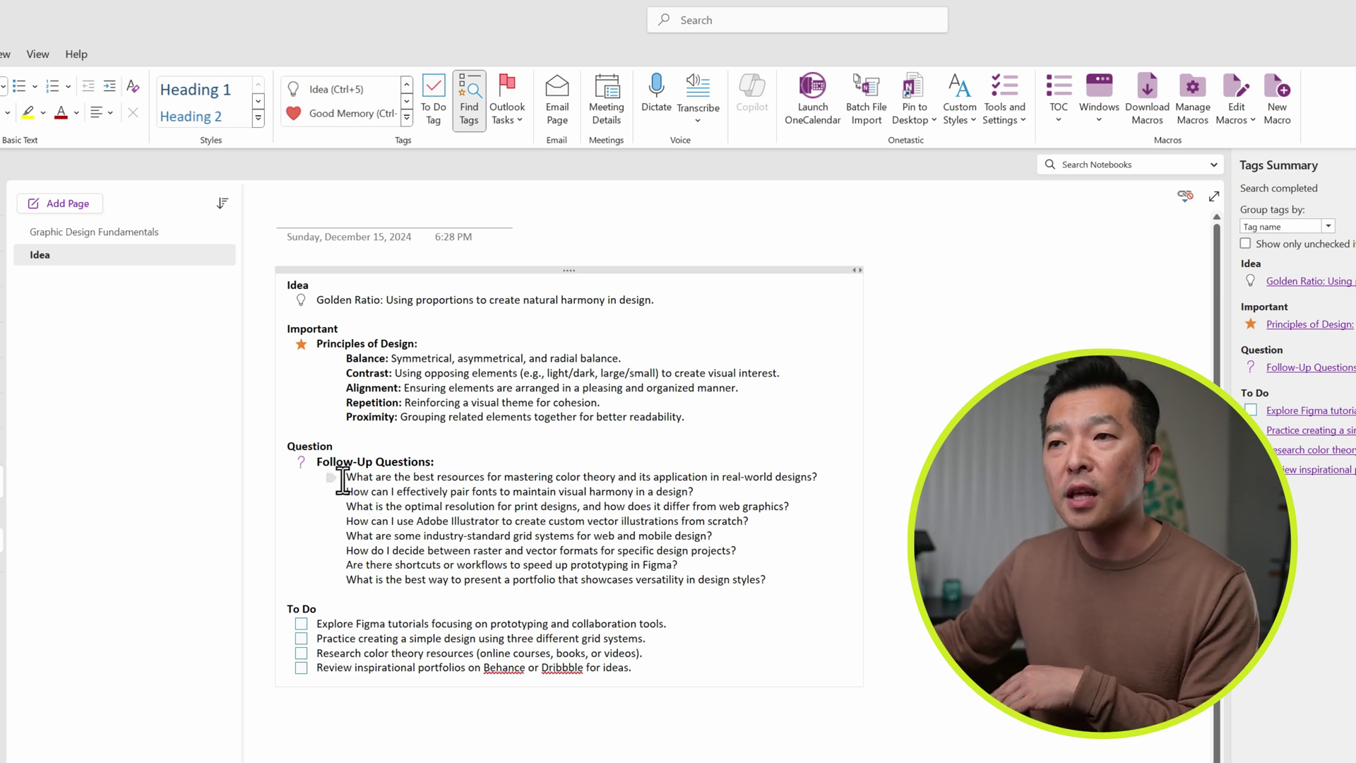
{"action": "left_click_drag", "start_coordinate": [341, 478], "coordinate": [661, 589]}
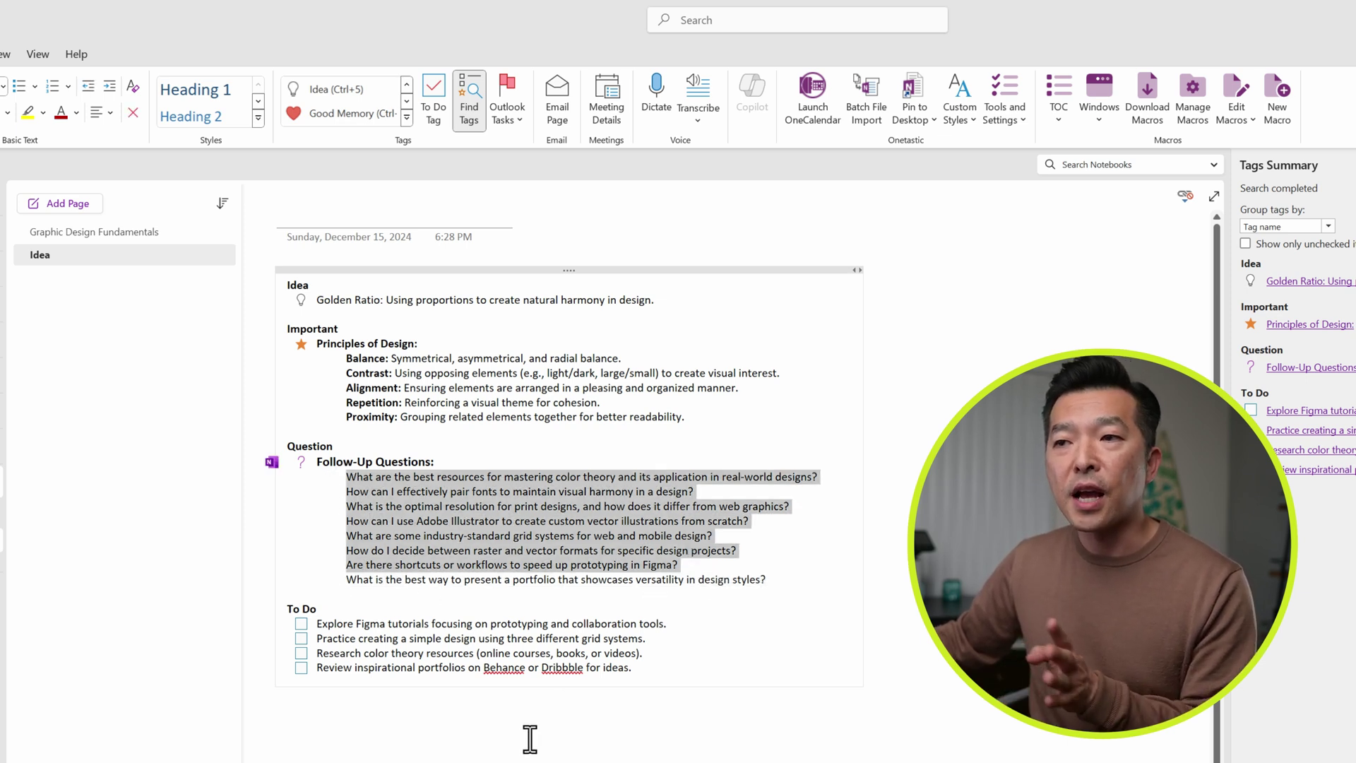
{"action": "left_click", "coordinate": [463, 738]}
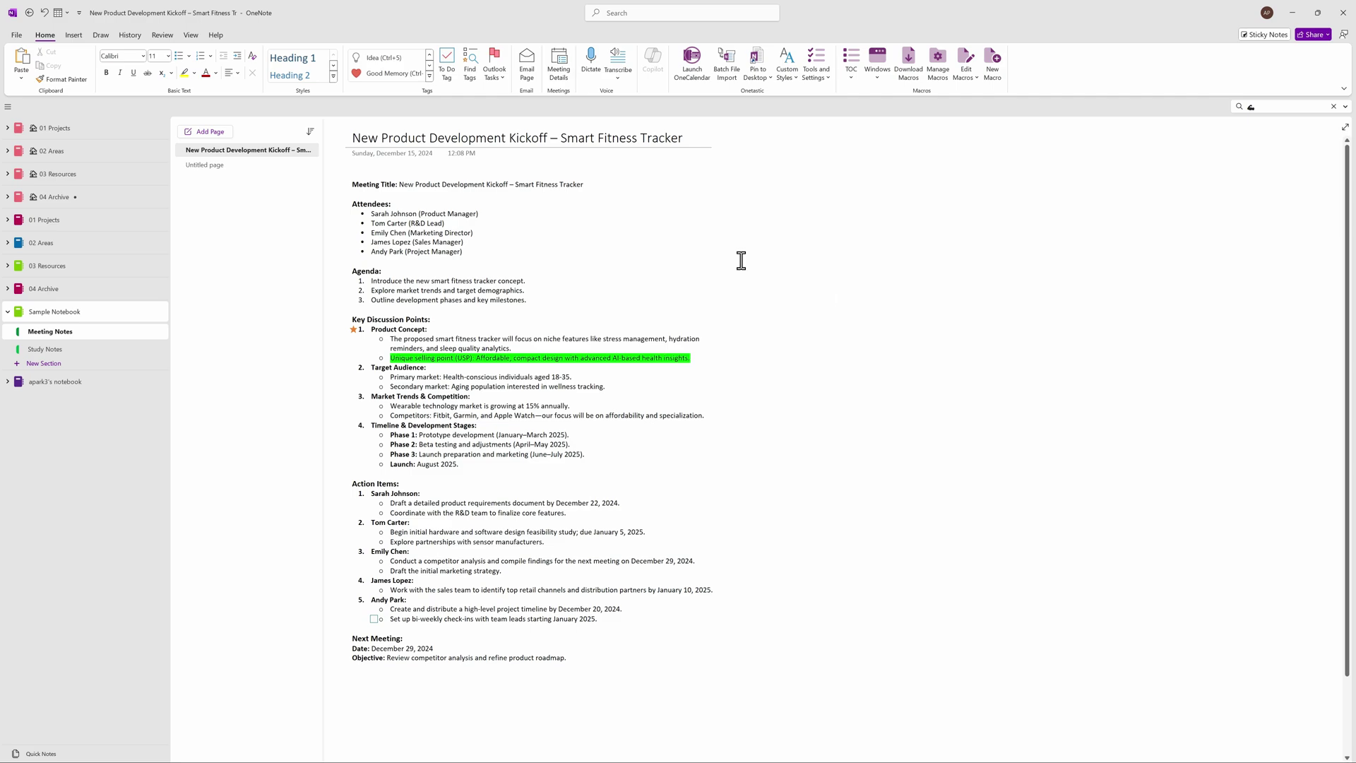
Step: Tick the To Do checkbox on the bi-weekly check-ins item
{"action": "scroll", "coordinate": [660, 375], "scroll_direction": "down", "scroll_amount": 3}
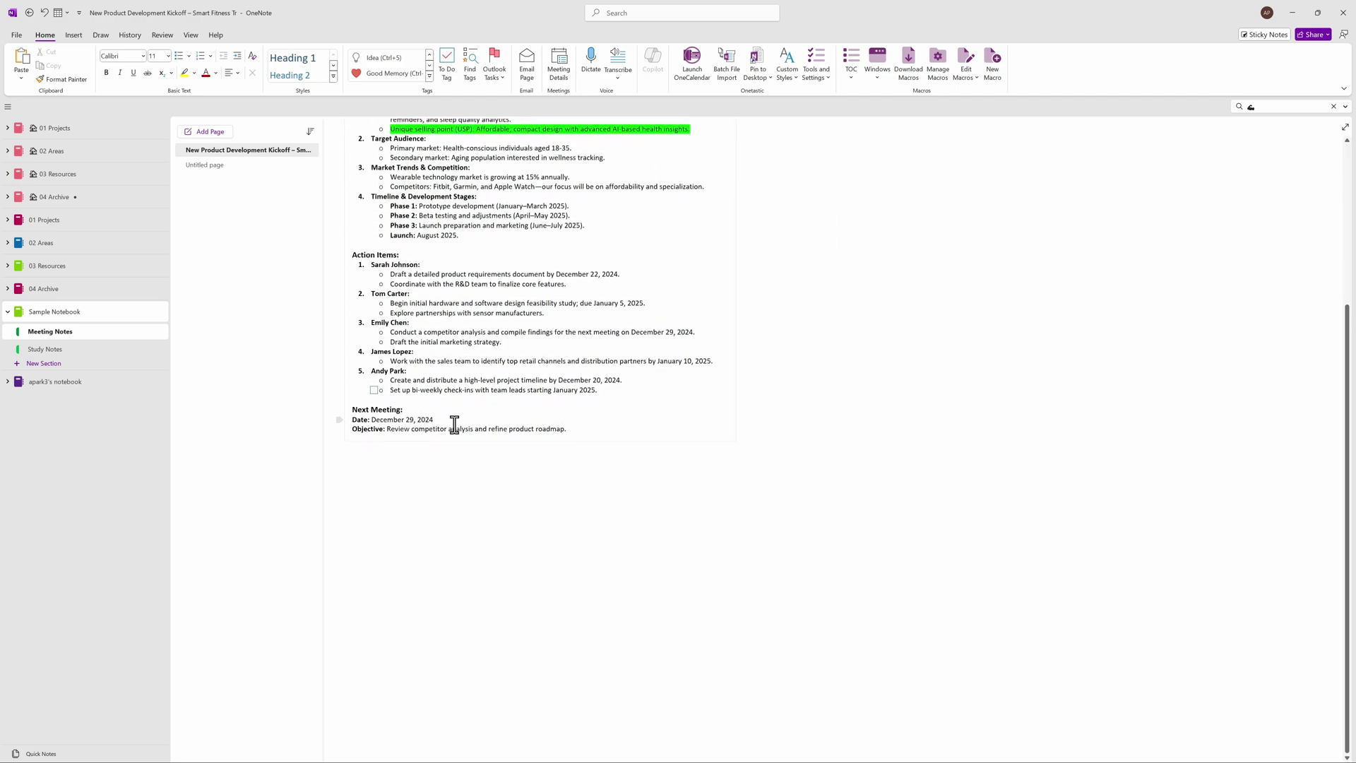
{"action": "scroll", "coordinate": [455, 424], "scroll_direction": "up", "scroll_amount": 2}
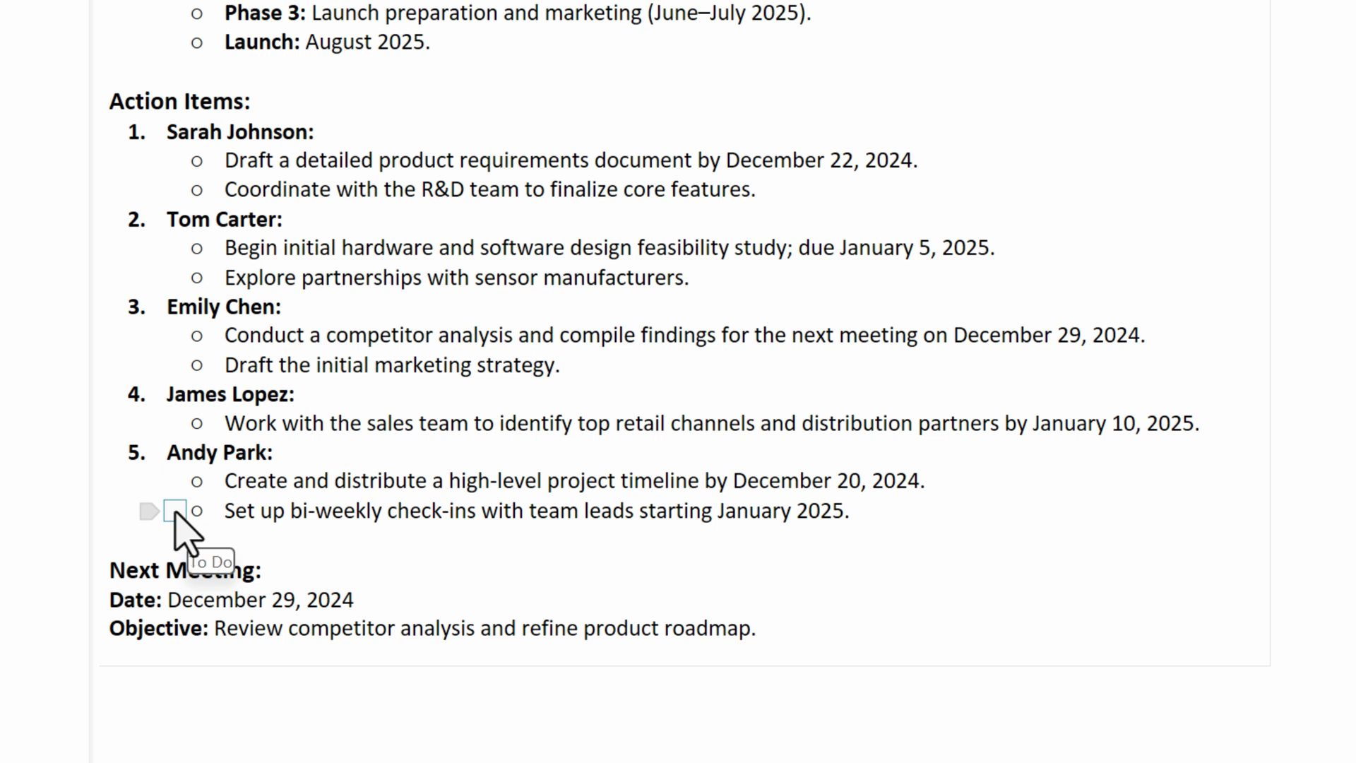
{"action": "left_click", "coordinate": [175, 511]}
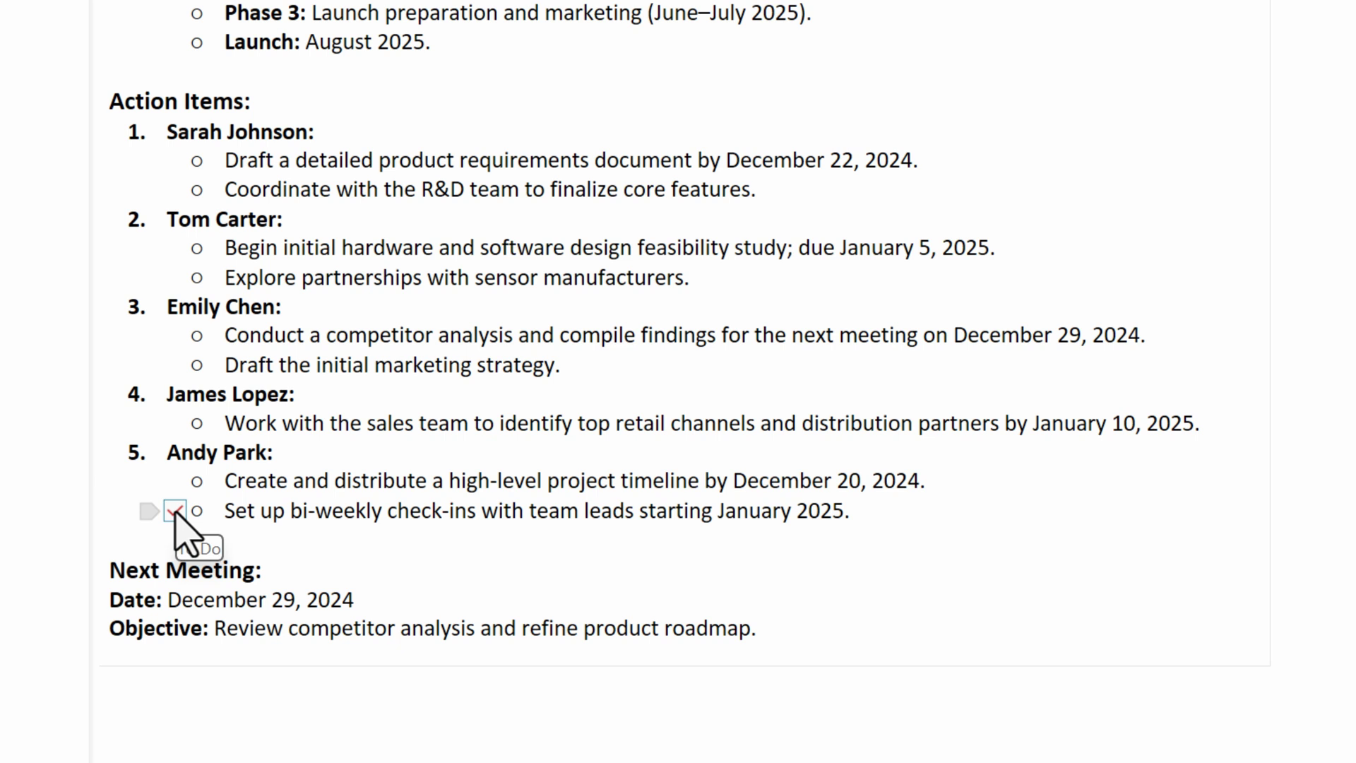
Step: Flag the project timeline item as an Outlook task due Tomorrow
{"action": "left_click", "coordinate": [233, 482]}
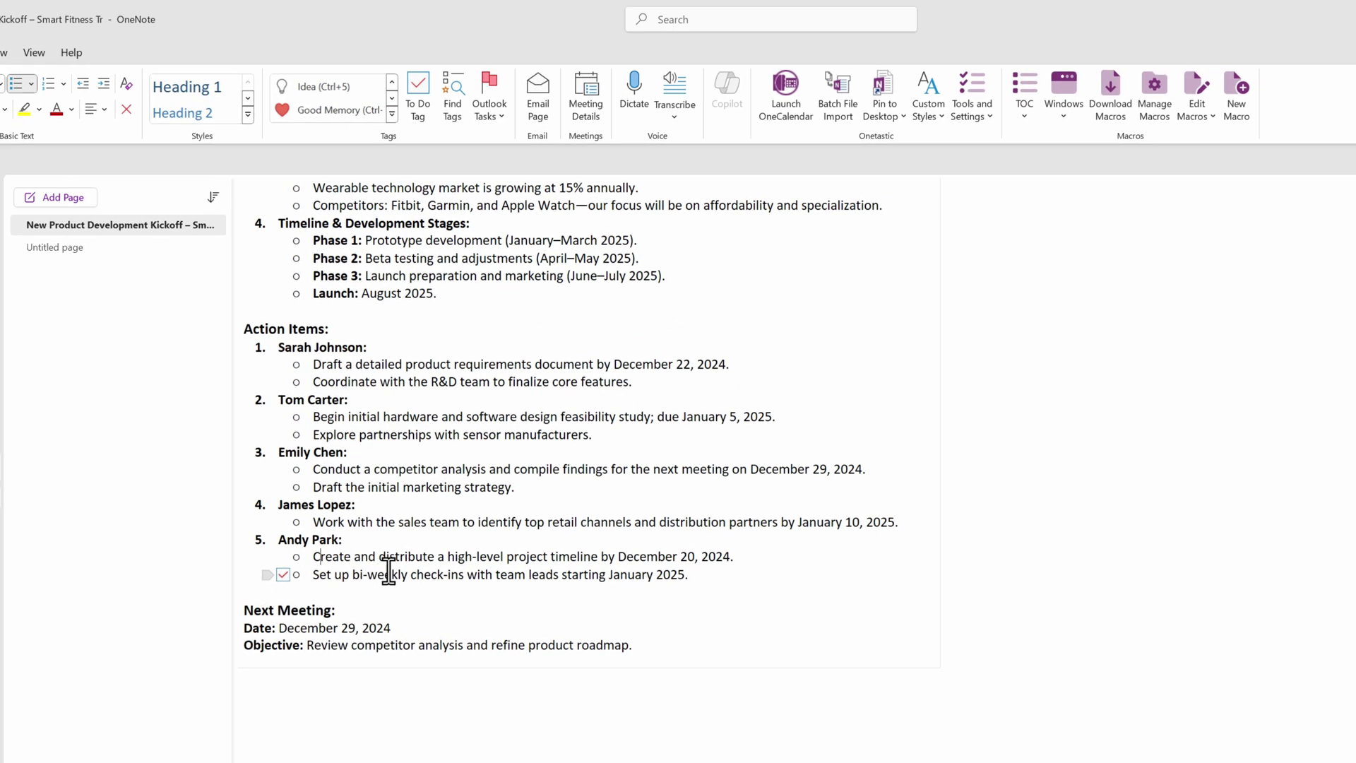
{"action": "left_click", "coordinate": [502, 110]}
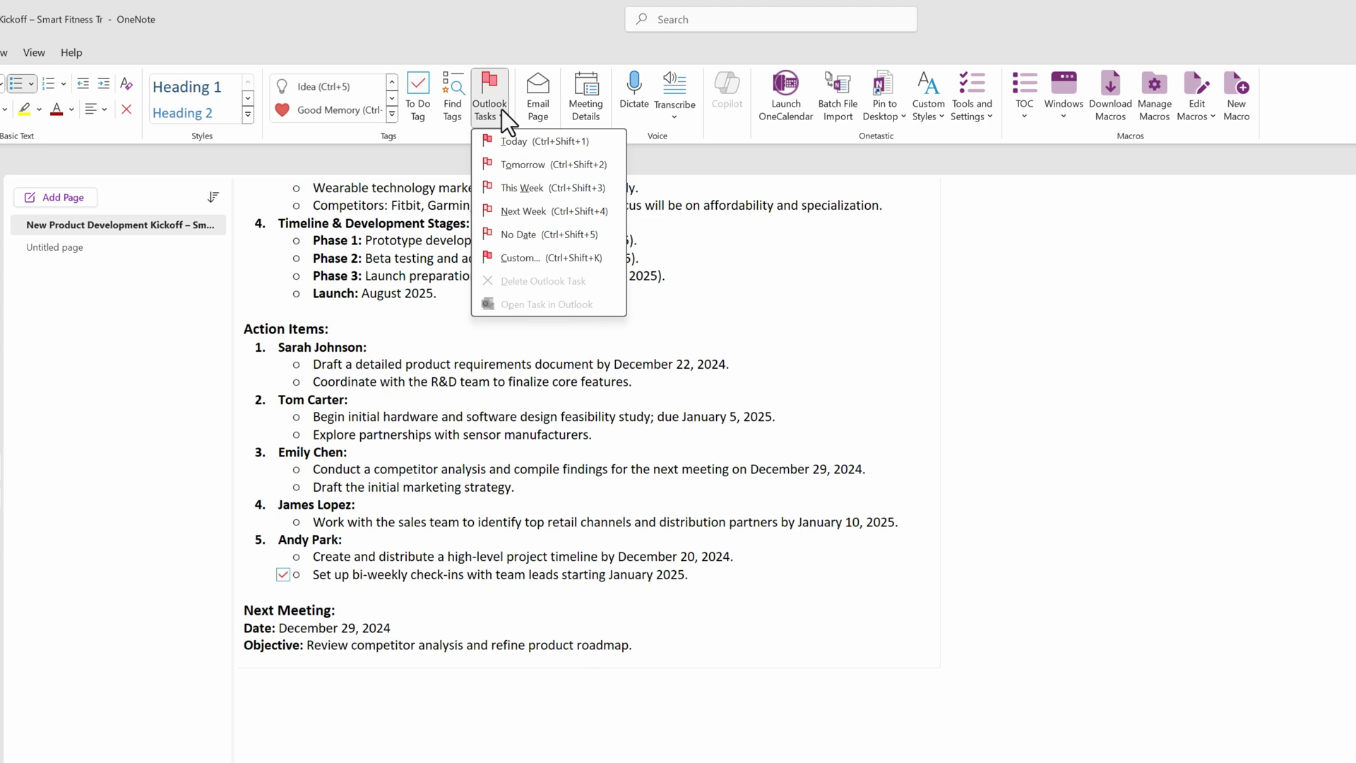
{"action": "left_click", "coordinate": [523, 163]}
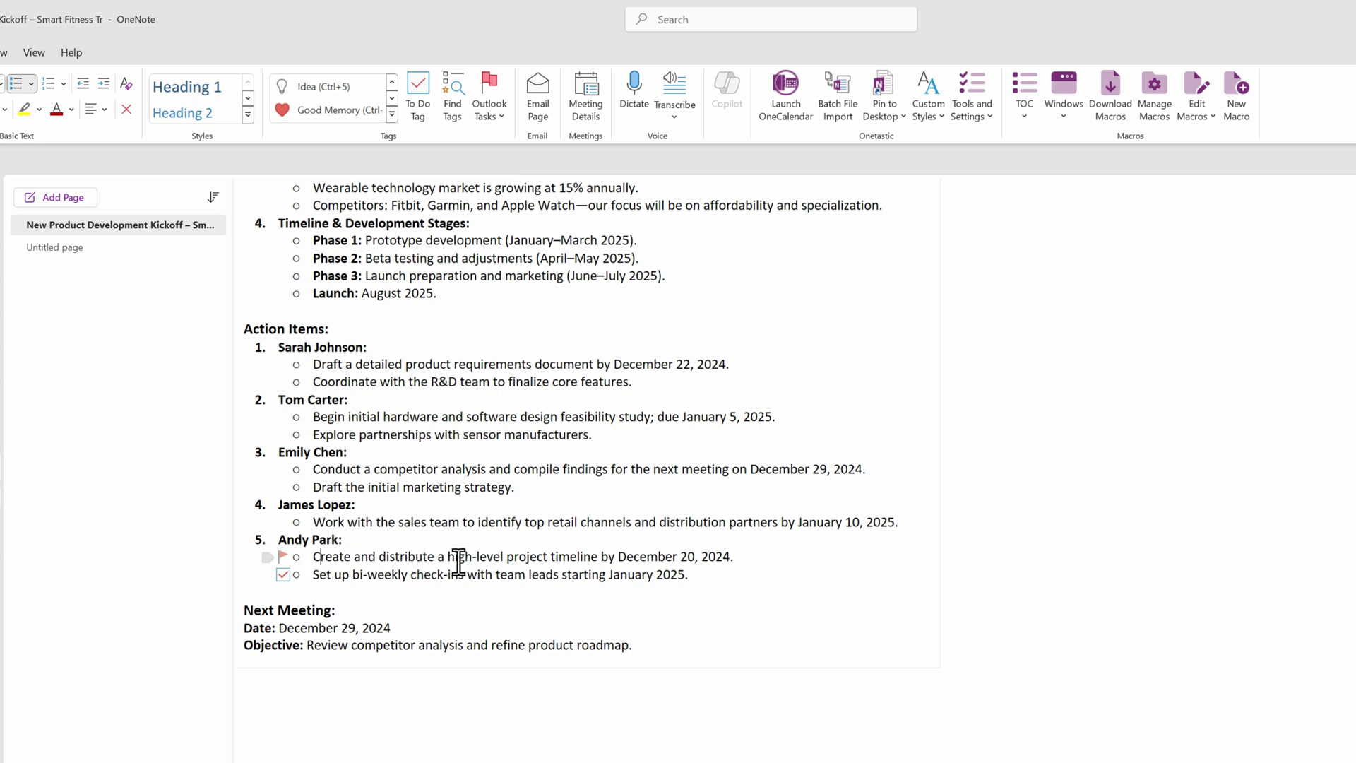
{"action": "left_click", "coordinate": [457, 645]}
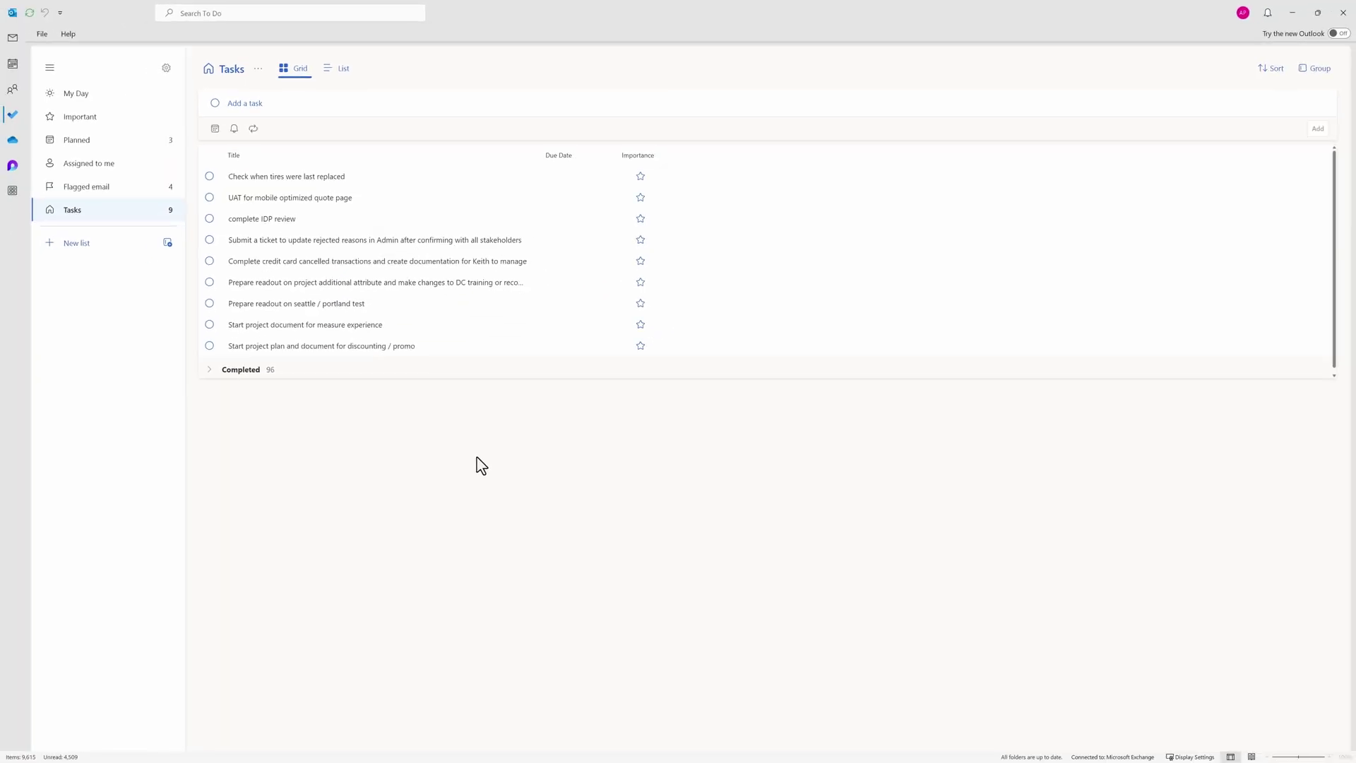
Step: Sync To Do to pull in the OneNote timeline task, then mark it completed
{"action": "left_click", "coordinate": [45, 15]}
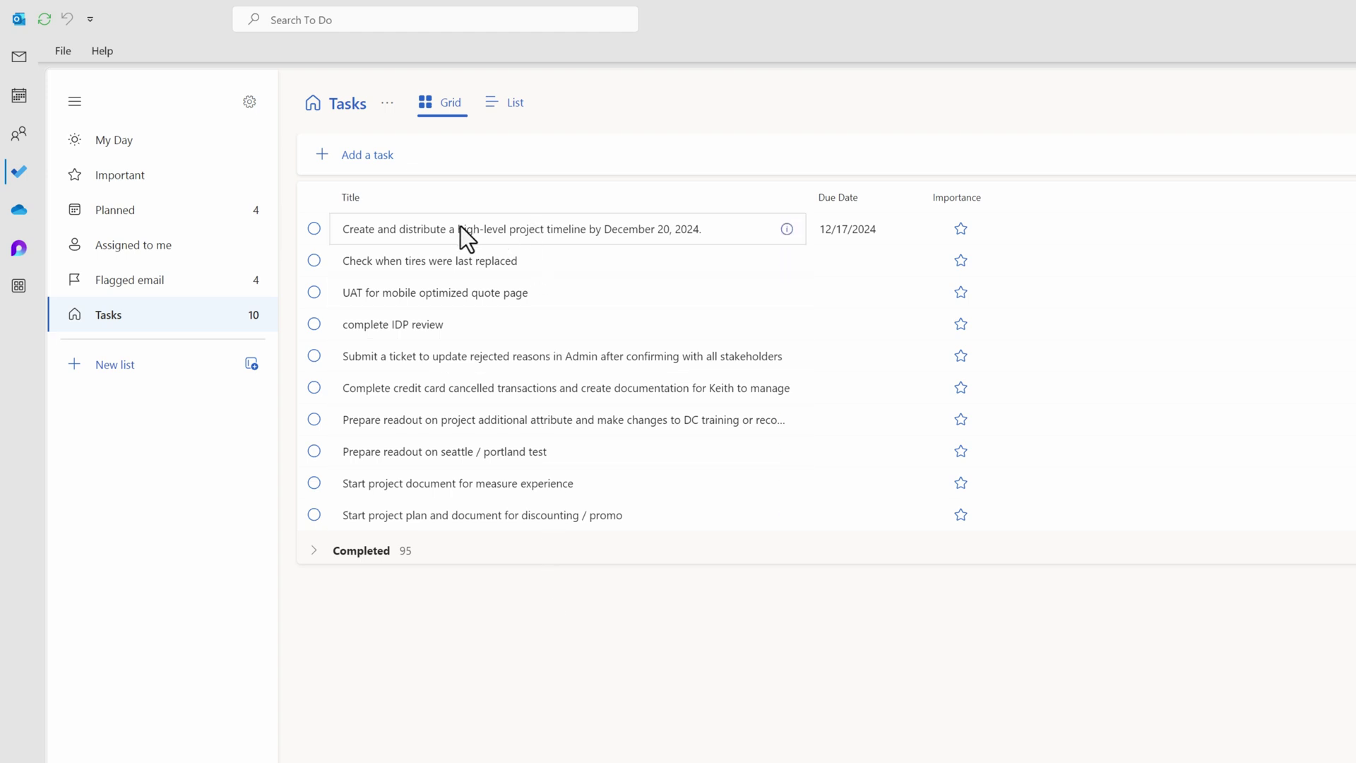
{"action": "left_click", "coordinate": [313, 229]}
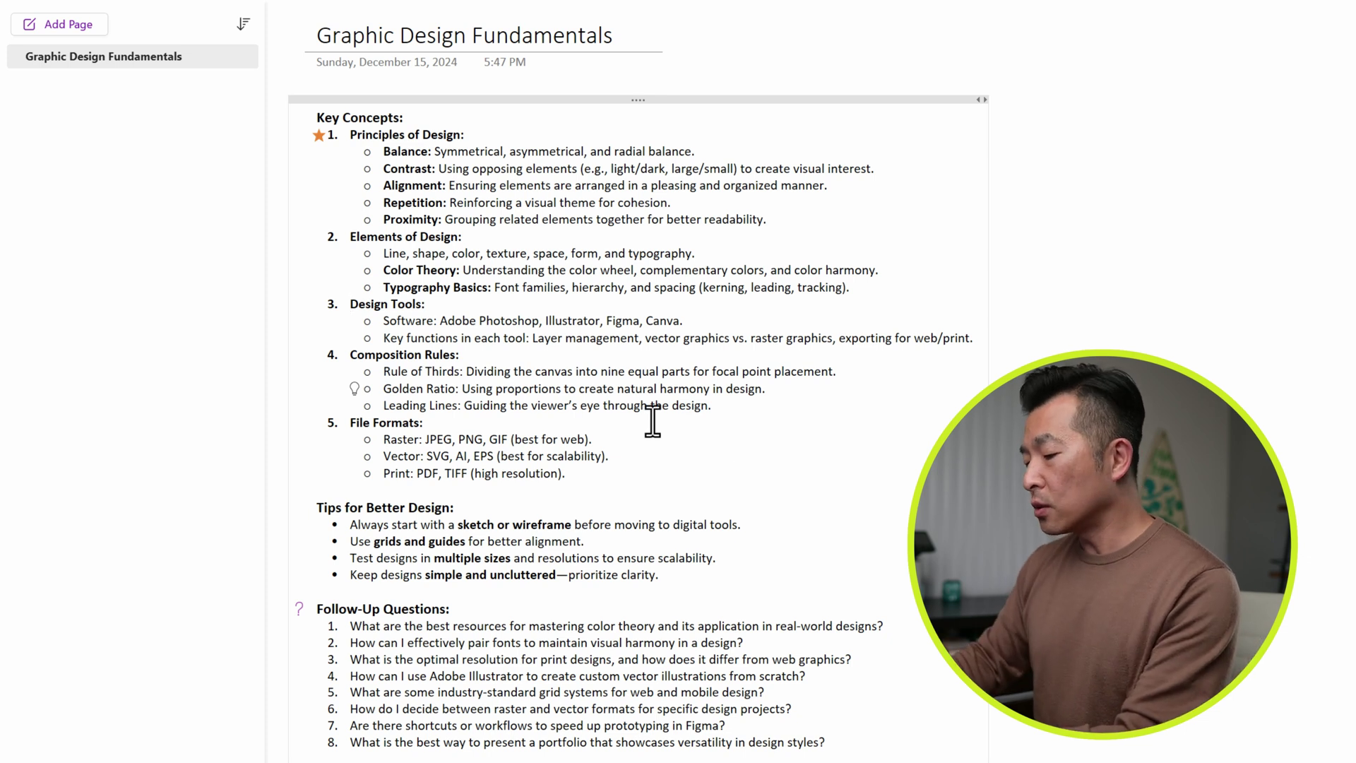
Step: Insert a flexed biceps emoji before 'Design Tools:' using the Win+. emoji panel
{"action": "key", "text": "super+period"}
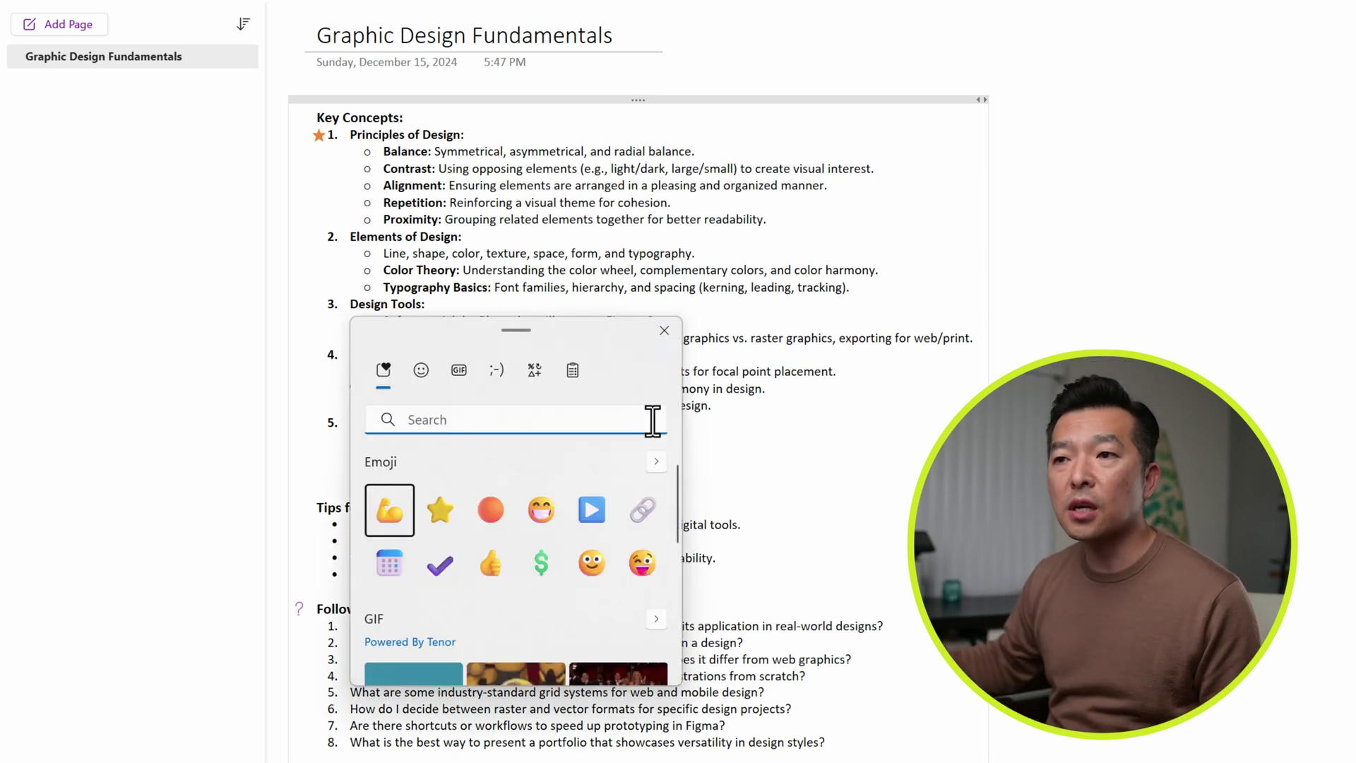
{"action": "left_click", "coordinate": [390, 509]}
{"action": "key", "text": "Escape"}
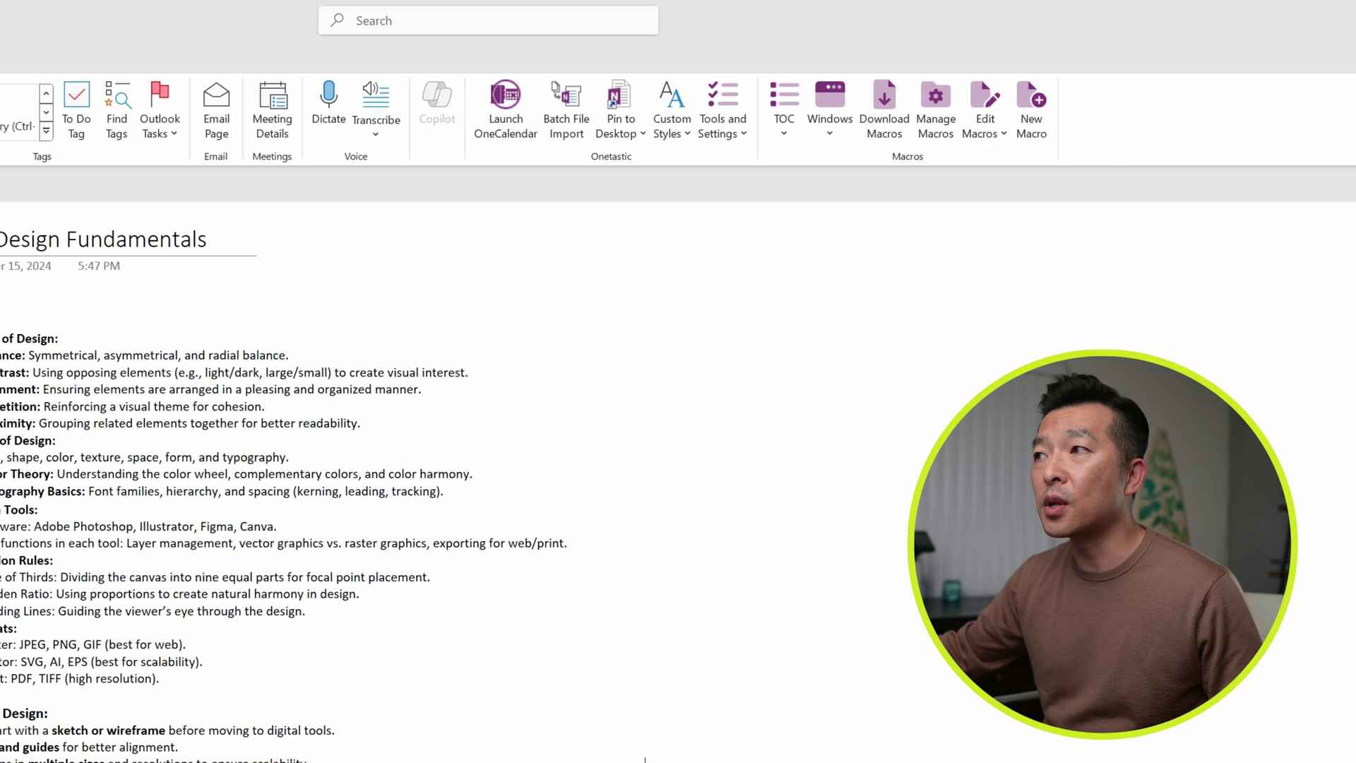
Step: Search all notebooks for the flexed biceps emoji
{"action": "left_click", "coordinate": [1199, 184]}
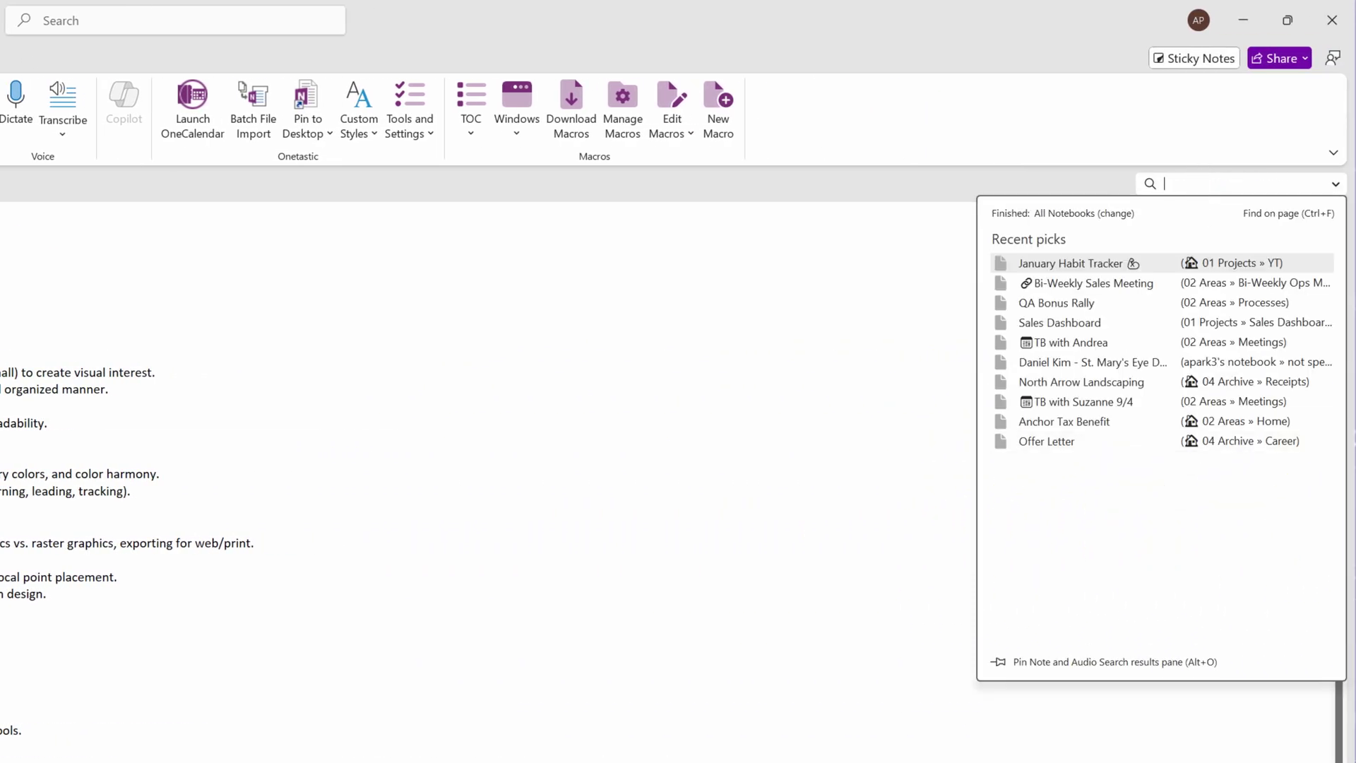
{"action": "key", "text": "super+period"}
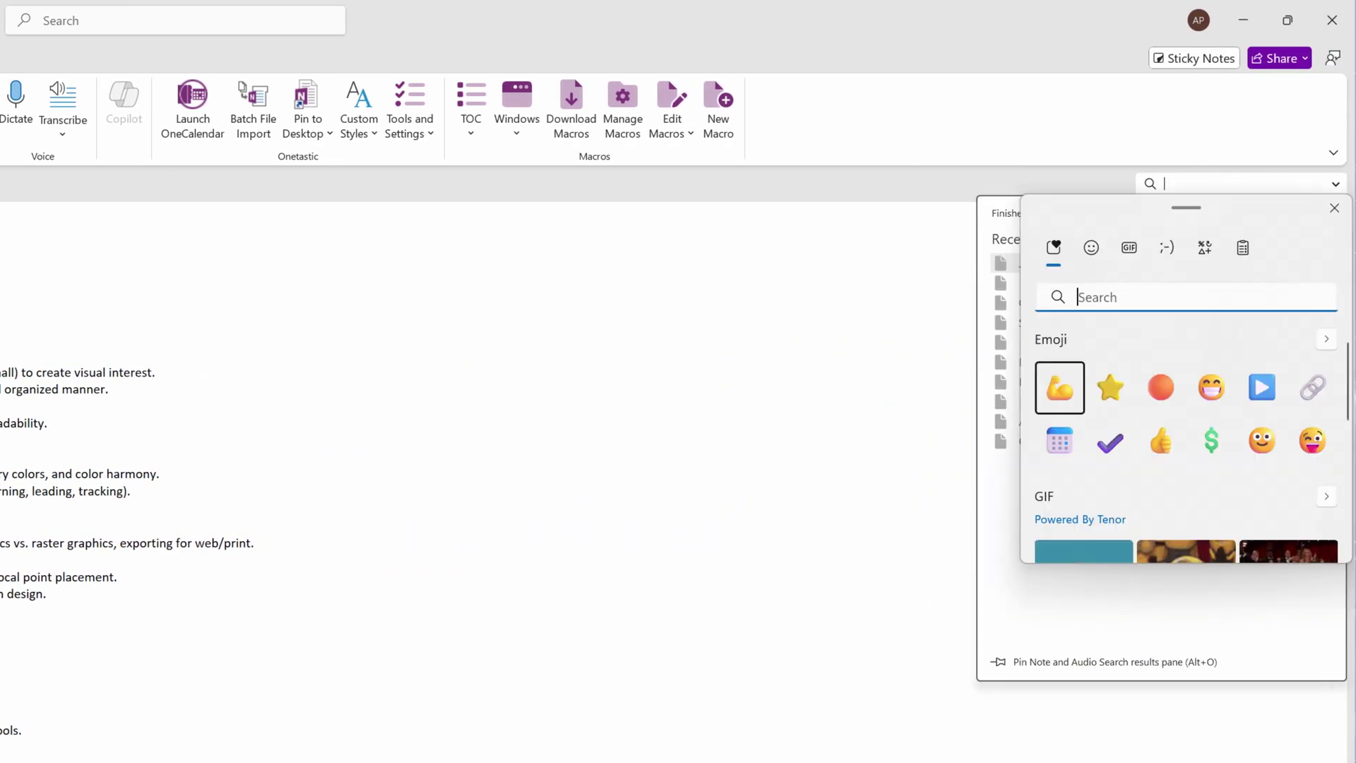
{"action": "left_click", "coordinate": [1057, 392]}
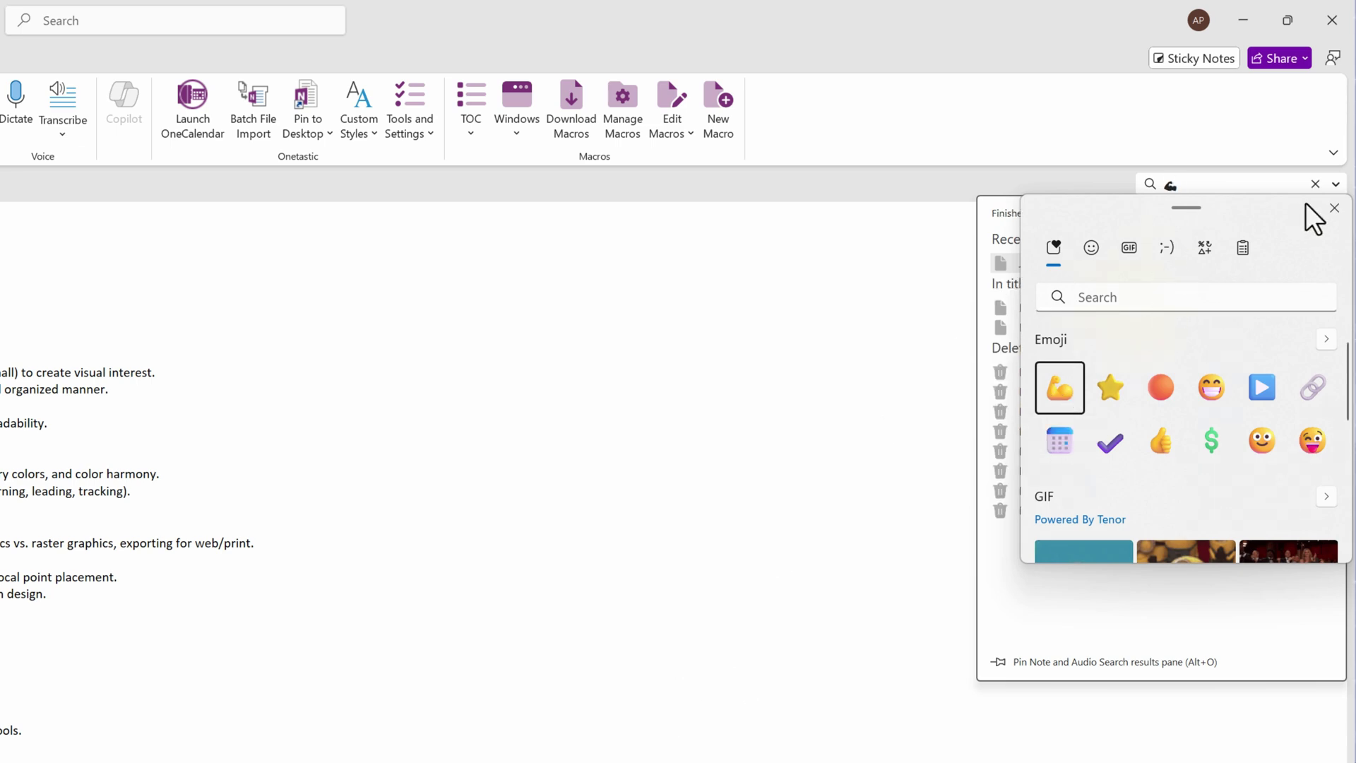
{"action": "left_click", "coordinate": [1335, 208]}
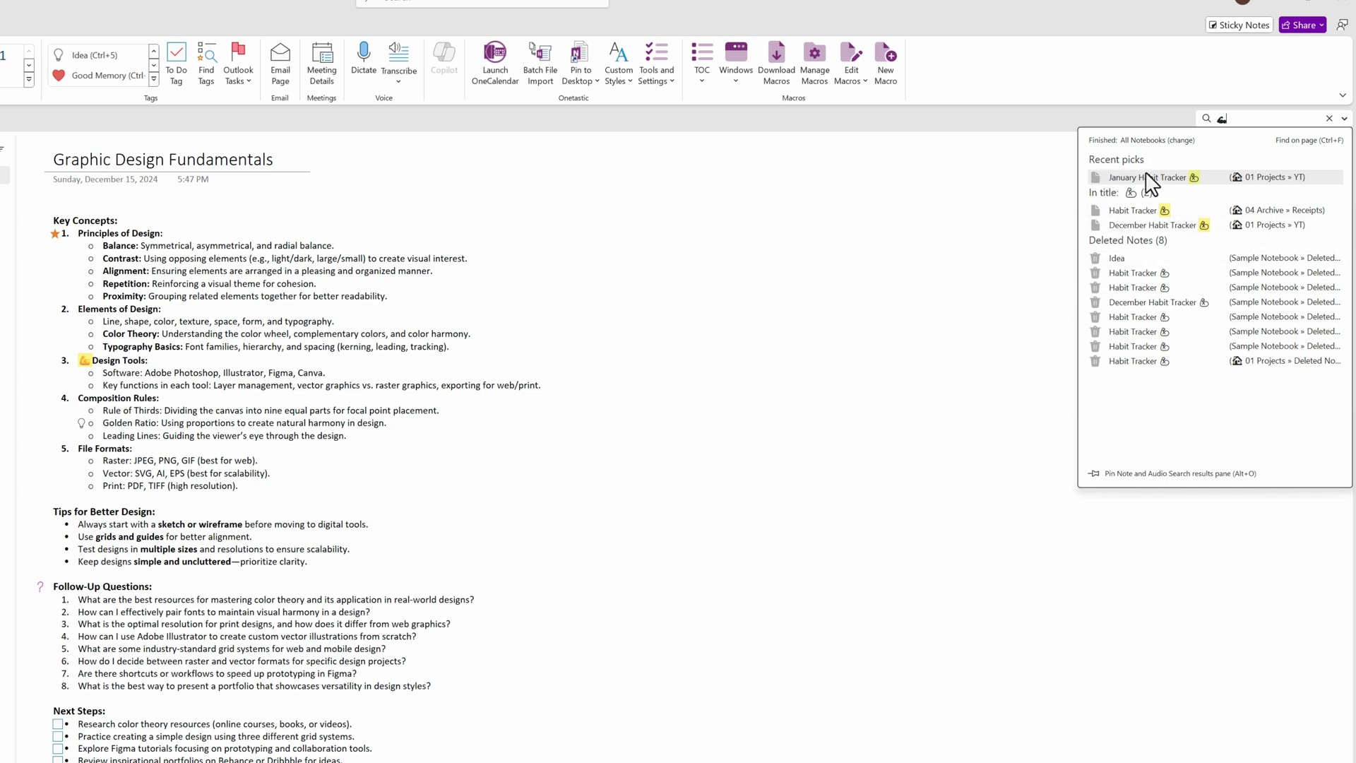
Step: Open the Habit Tracker result, then the December Habit Tracker page from the results
{"action": "left_click", "coordinate": [1131, 213]}
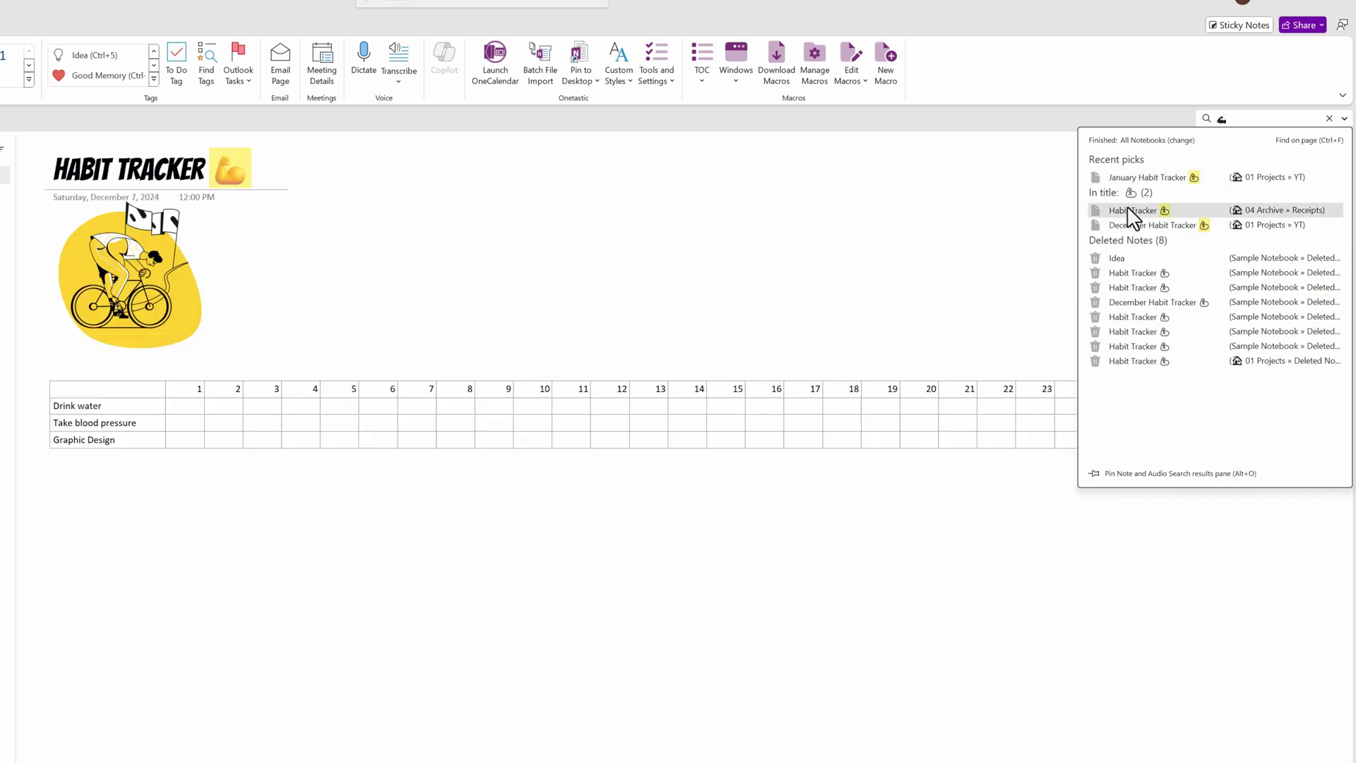
{"action": "left_click", "coordinate": [214, 172]}
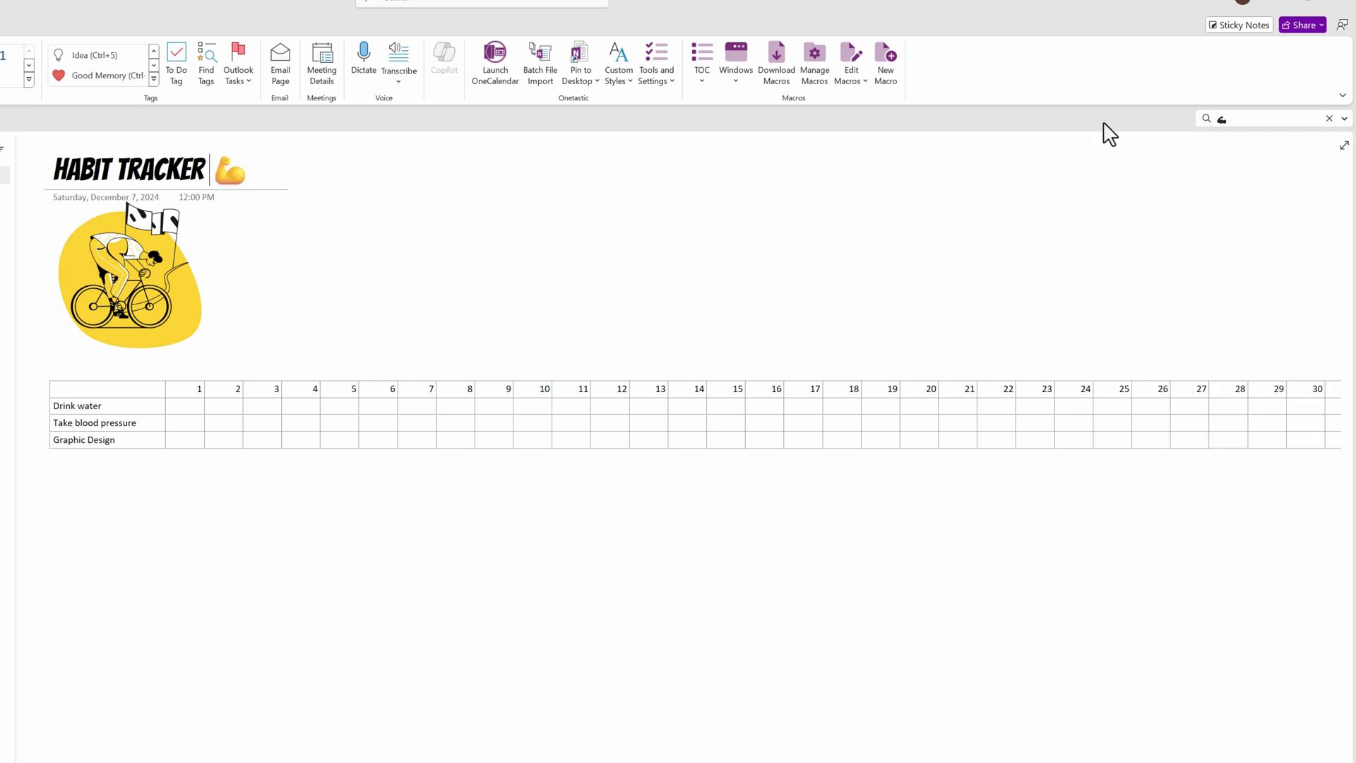
{"action": "left_click", "coordinate": [1235, 117]}
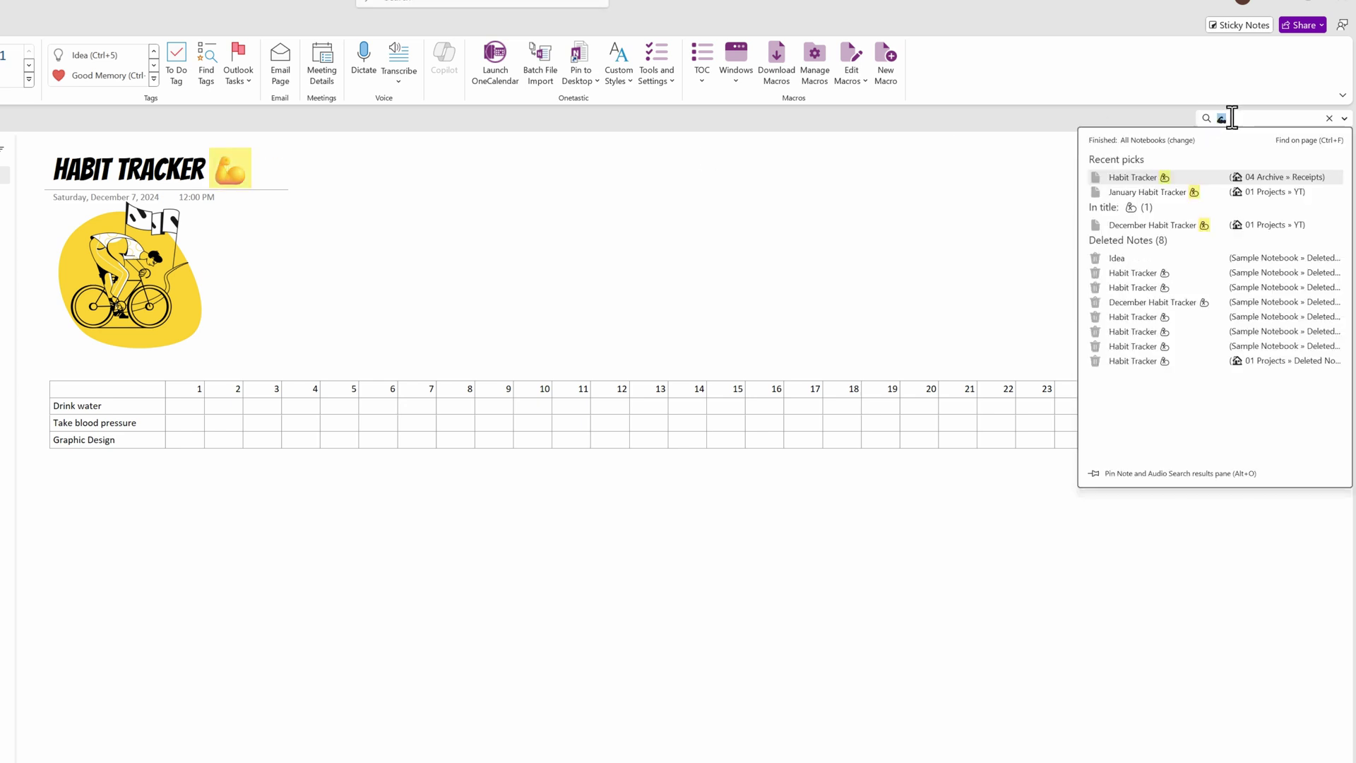
{"action": "left_click", "coordinate": [1148, 226]}
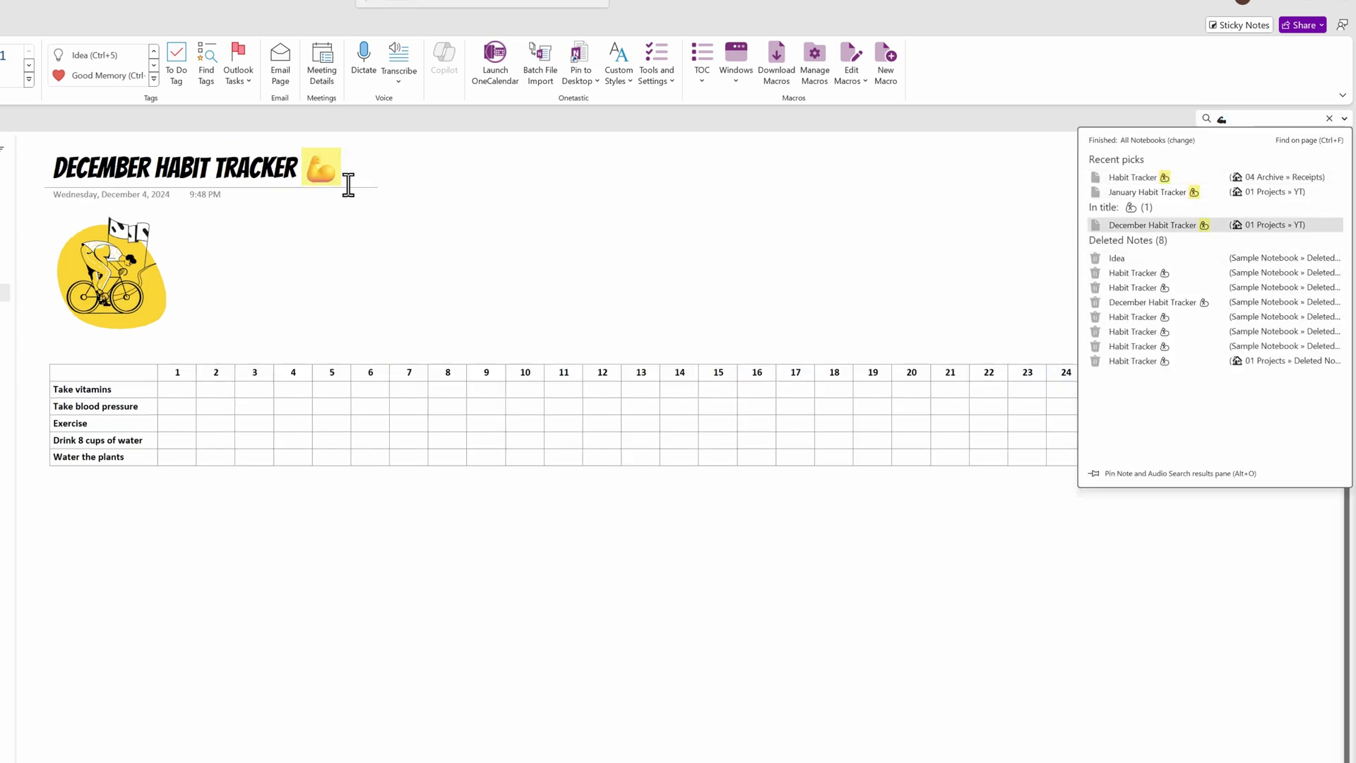
{"action": "left_click", "coordinate": [452, 423]}
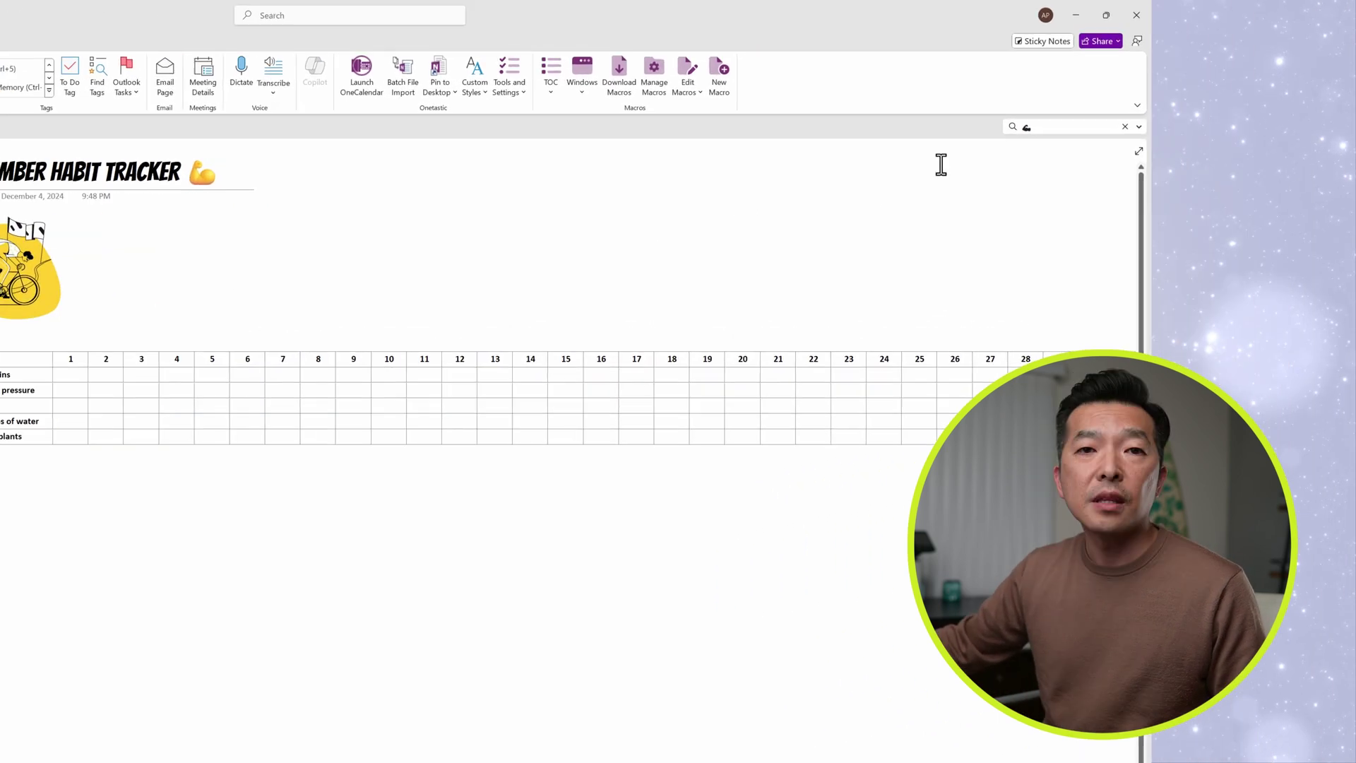
Step: Return to the Study Notes section via Meeting Notes and reopen the biceps-emoji search results
{"action": "key", "text": "ctrl+e"}
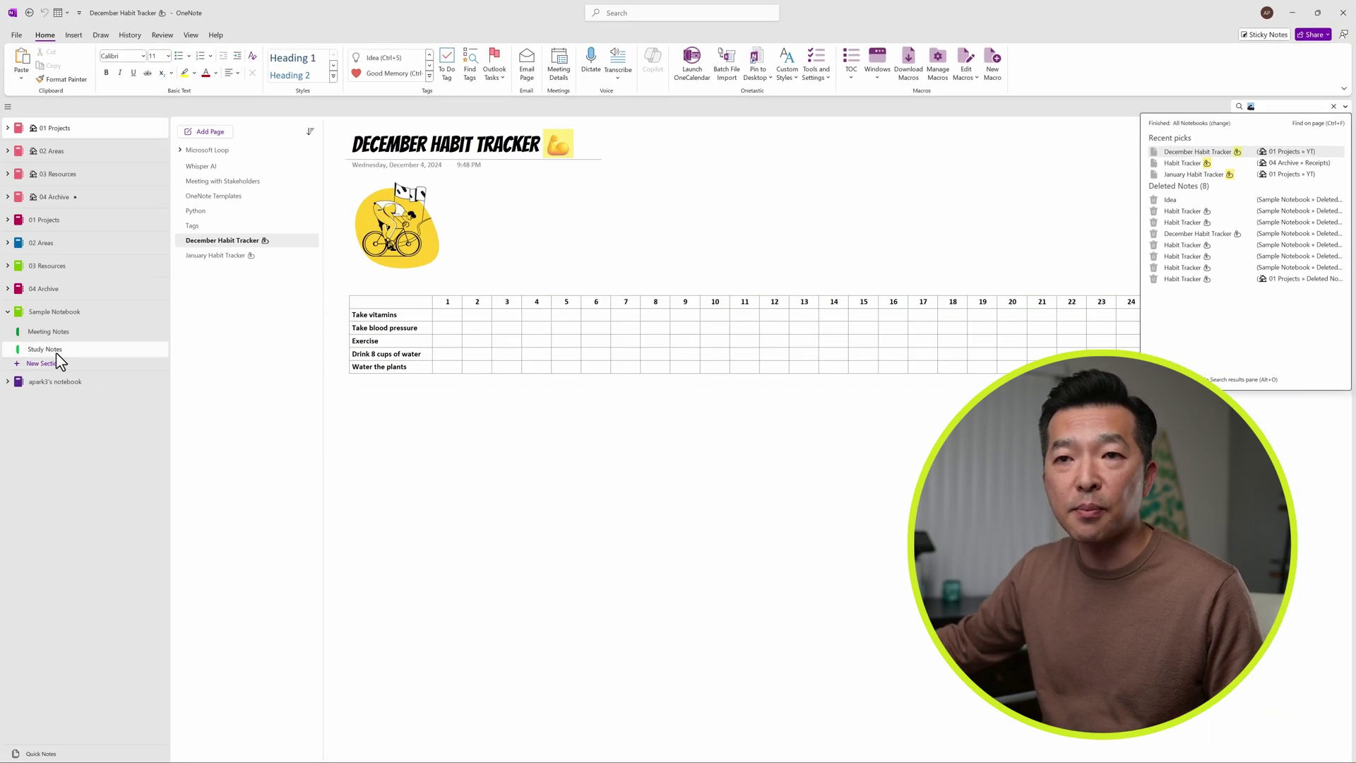
{"action": "left_click", "coordinate": [45, 333]}
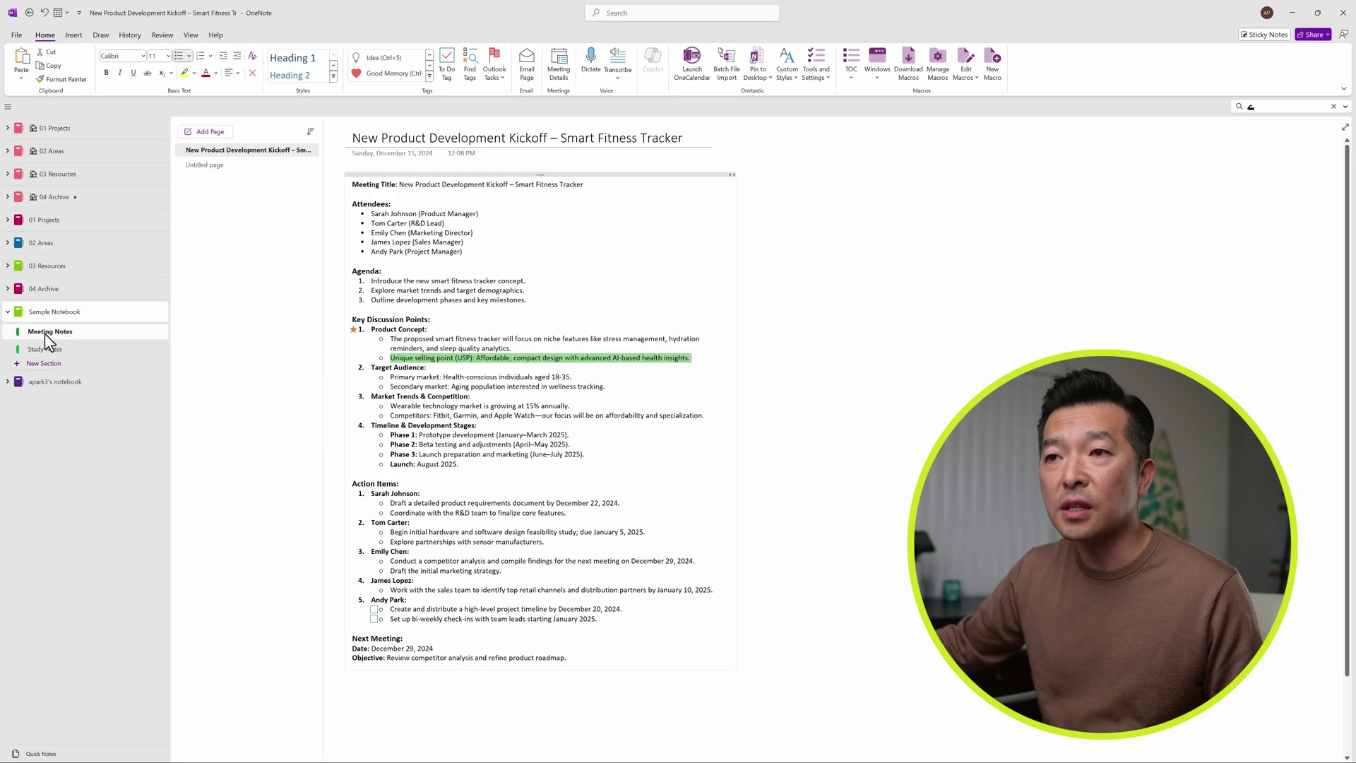
{"action": "left_click", "coordinate": [49, 350]}
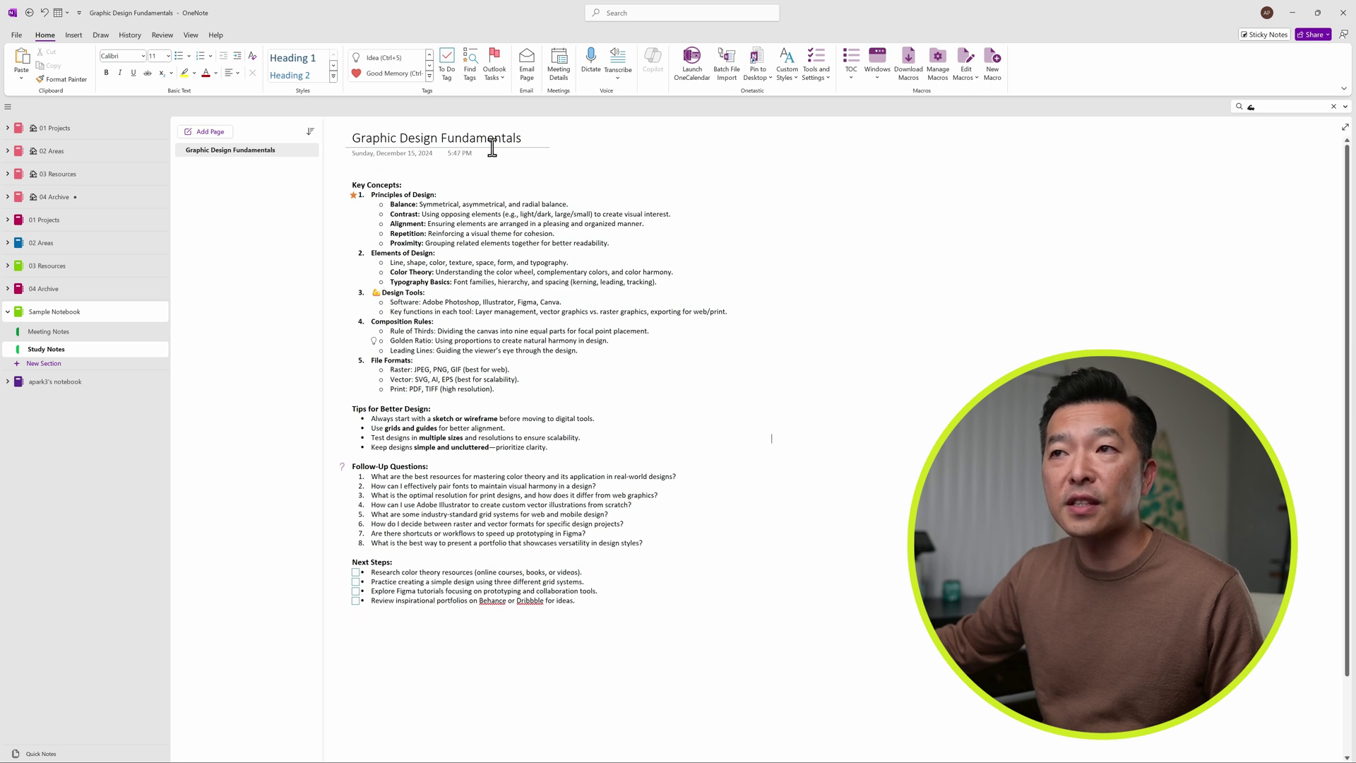
{"action": "left_click", "coordinate": [1285, 108]}
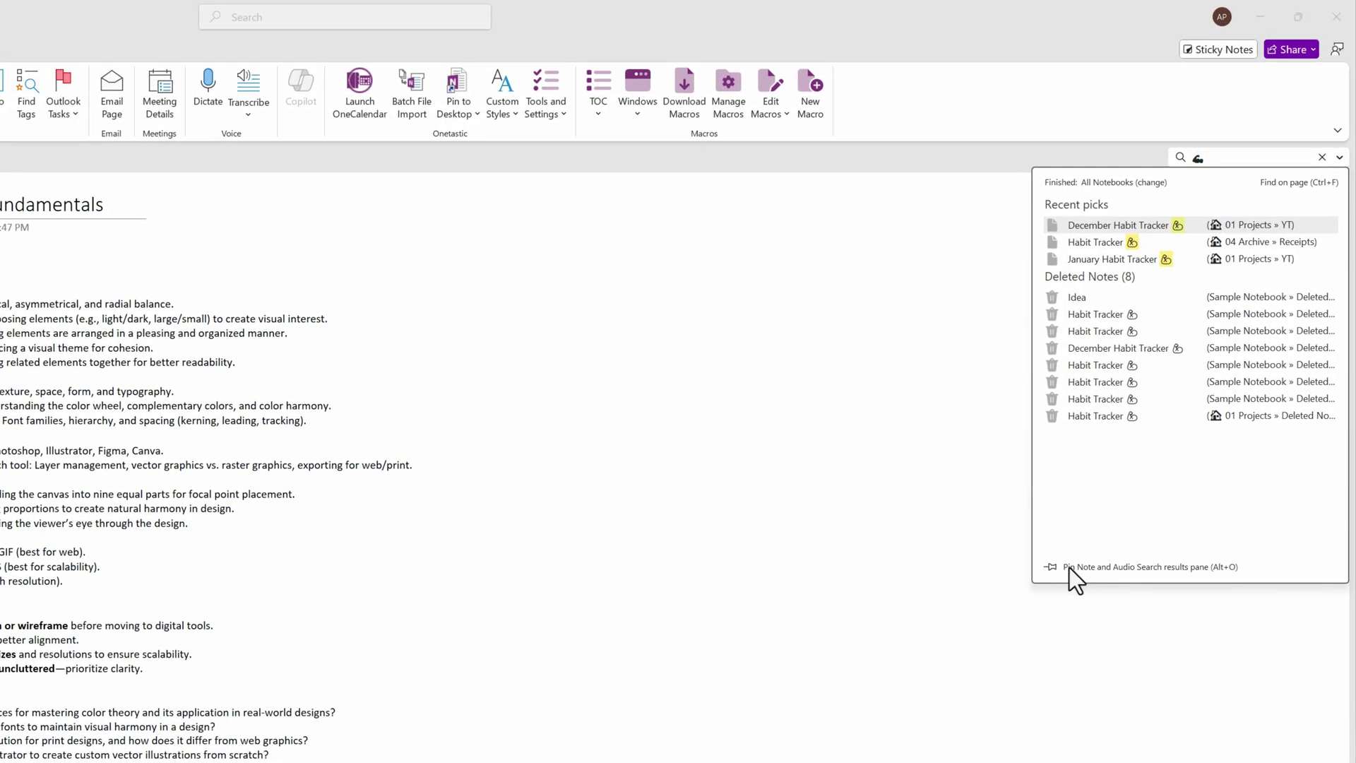
Step: Pin the biceps-emoji search results as a Search Results pane, then reopen the results list
{"action": "left_click", "coordinate": [1070, 568]}
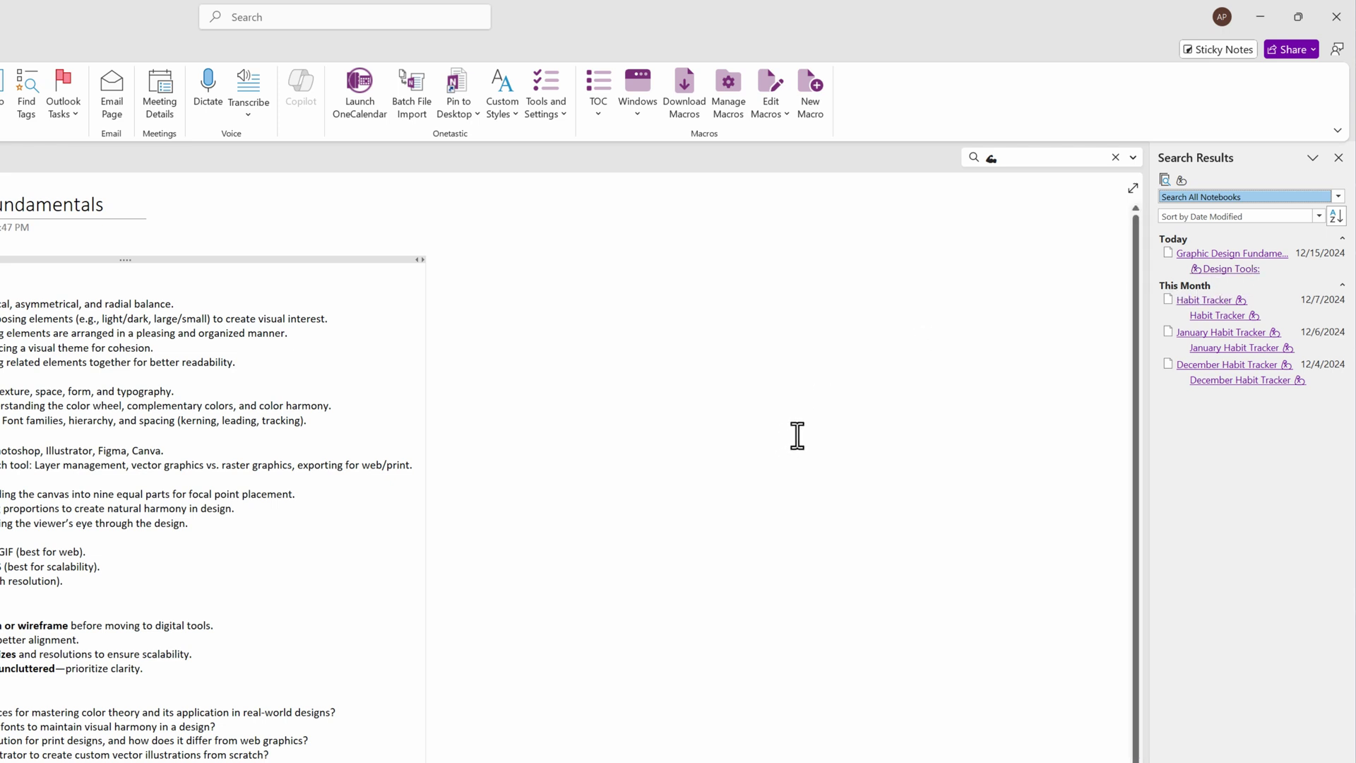
{"action": "left_click", "coordinate": [1032, 162]}
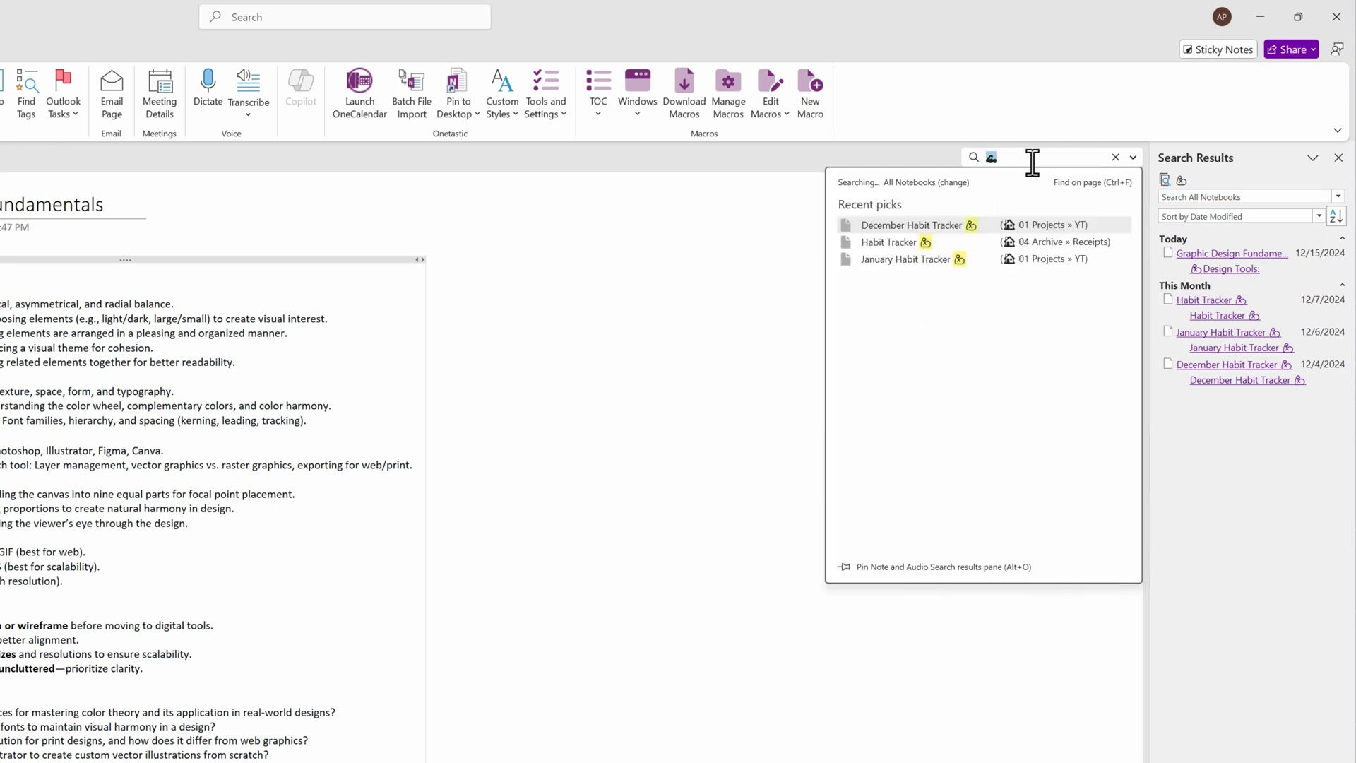